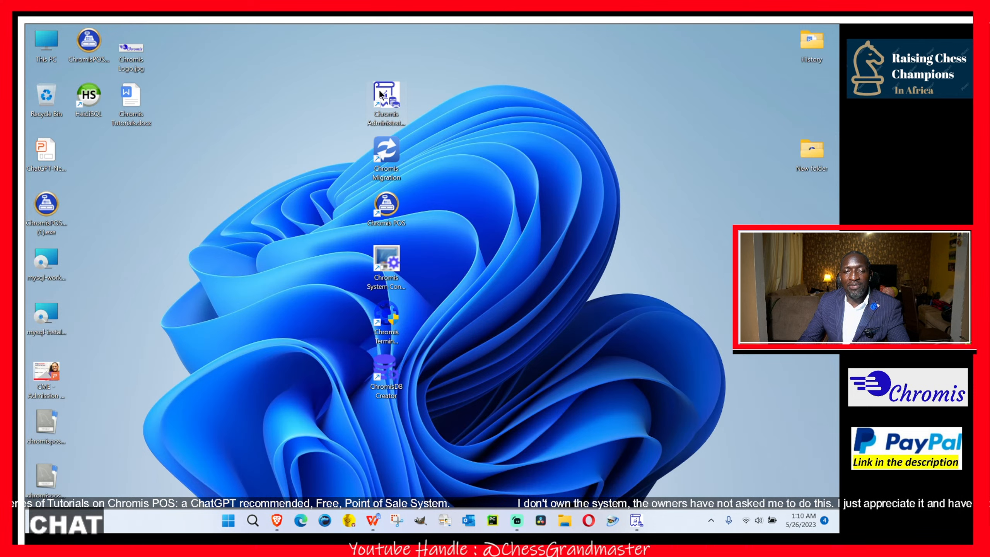
Launch Chromis POS, enter it as Administrator to view the restaurant floor, and close it again.
{"action": "double_click", "coordinate": [391, 211]}
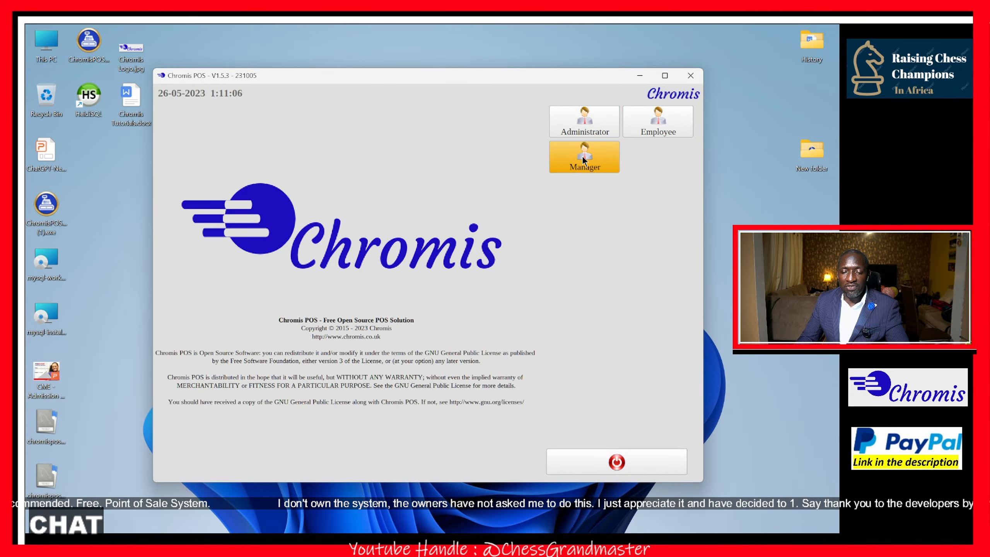
{"action": "left_click", "coordinate": [582, 123]}
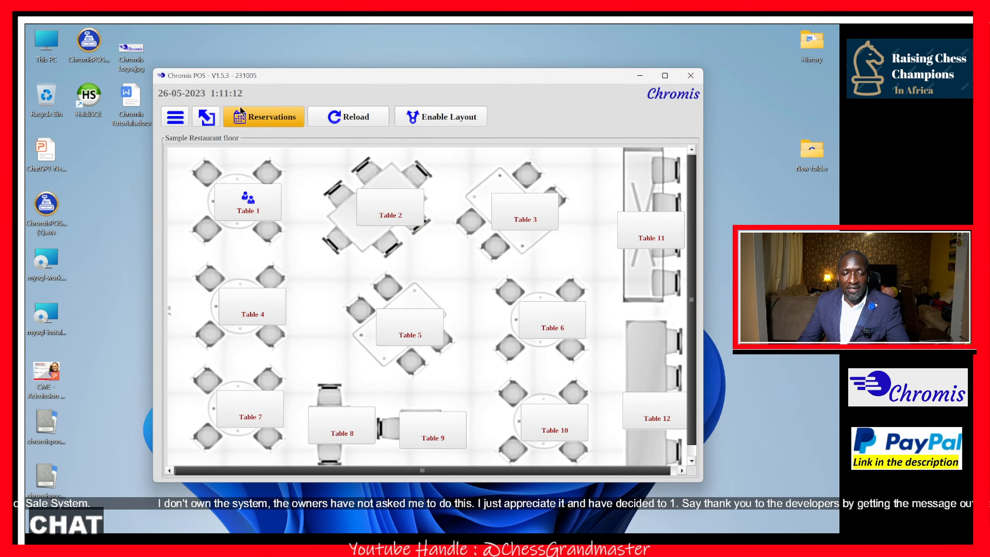
{"action": "left_click", "coordinate": [689, 76]}
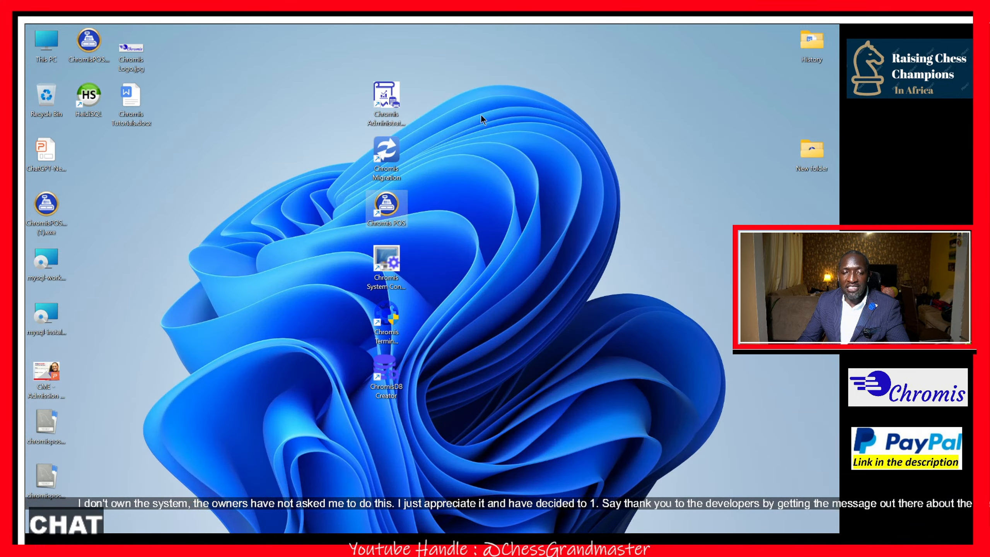
Bring up the Chromis Administration session that is already running and exit it.
{"action": "double_click", "coordinate": [395, 96]}
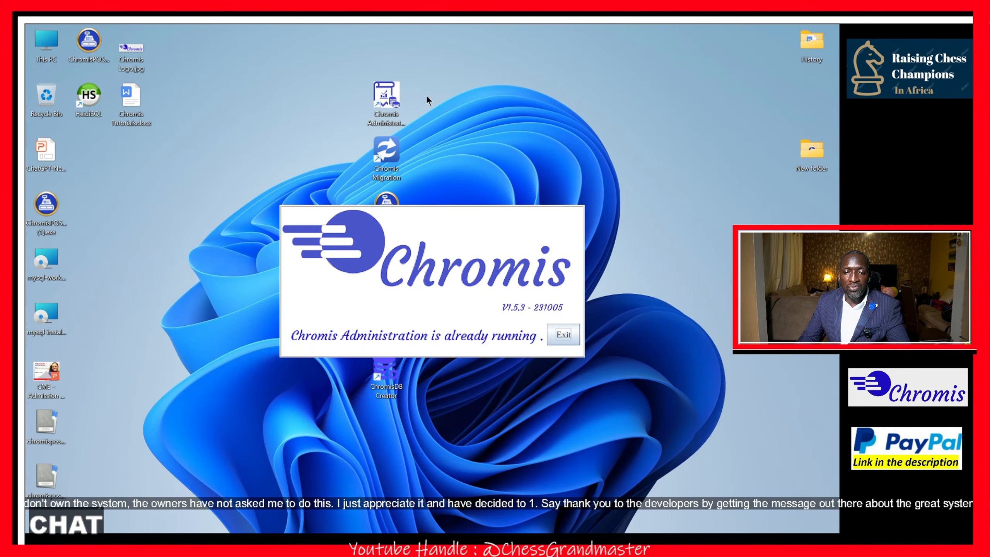
{"action": "left_click", "coordinate": [566, 335]}
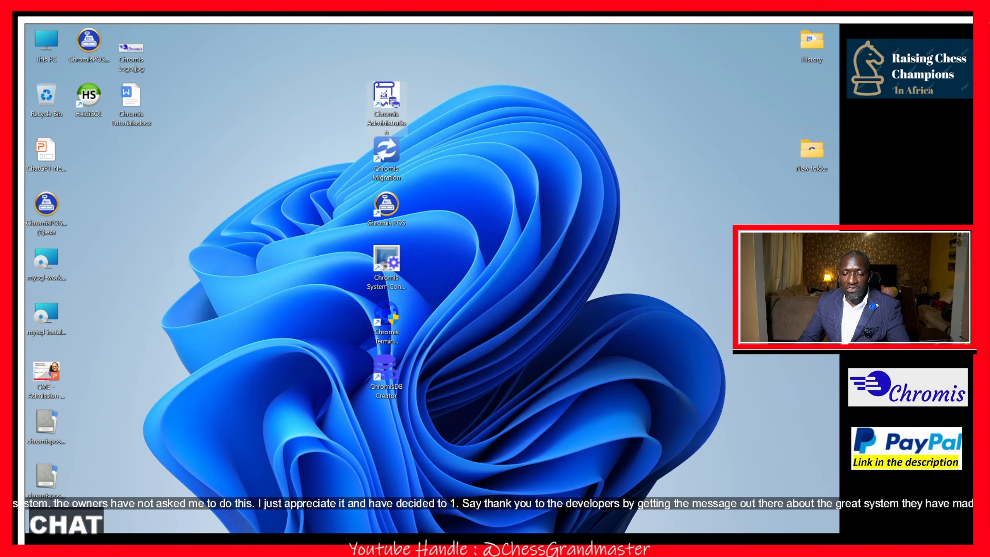
{"action": "left_click", "coordinate": [635, 521]}
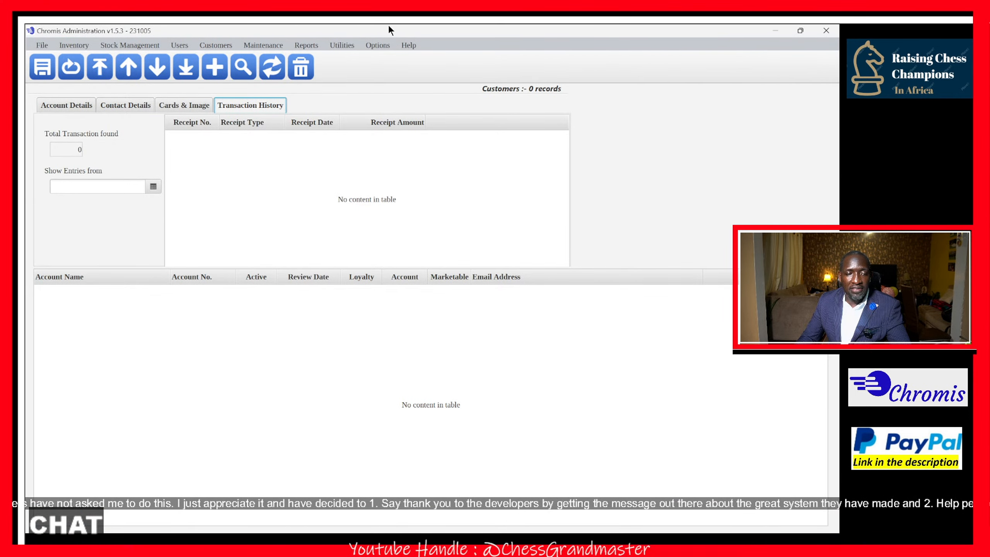
{"action": "left_click", "coordinate": [43, 44]}
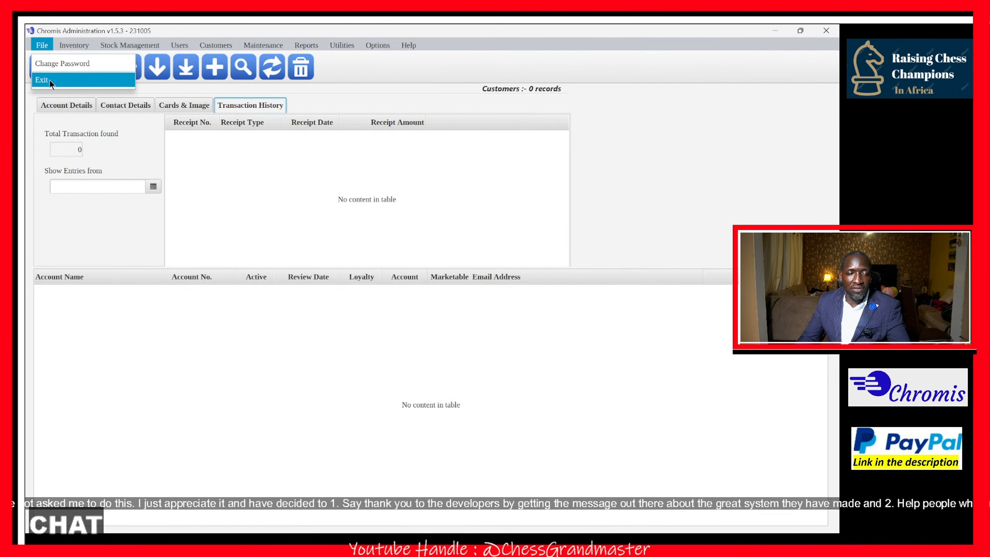
{"action": "left_click", "coordinate": [50, 79]}
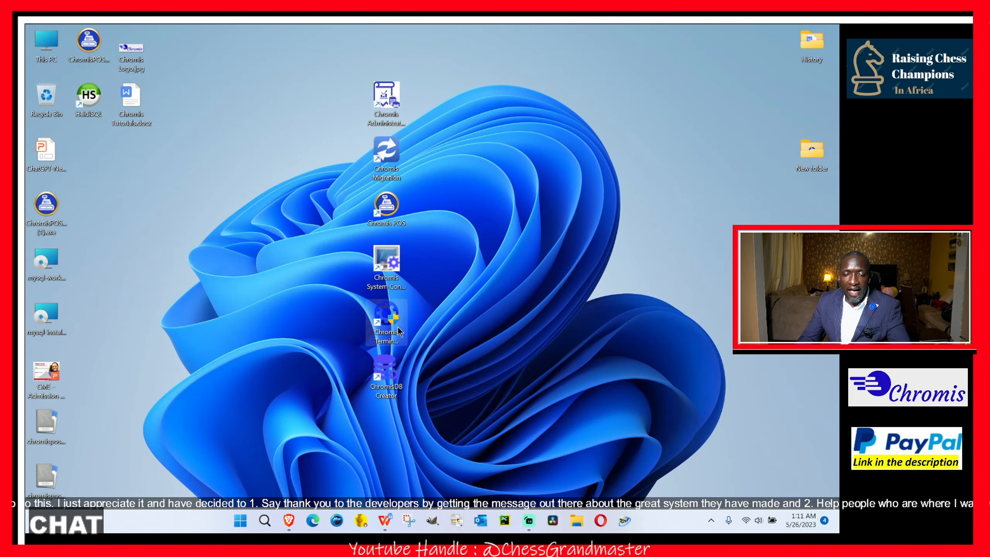
Launch Chromis Administration and log in as Administrator with the password left blank.
{"action": "double_click", "coordinate": [388, 103]}
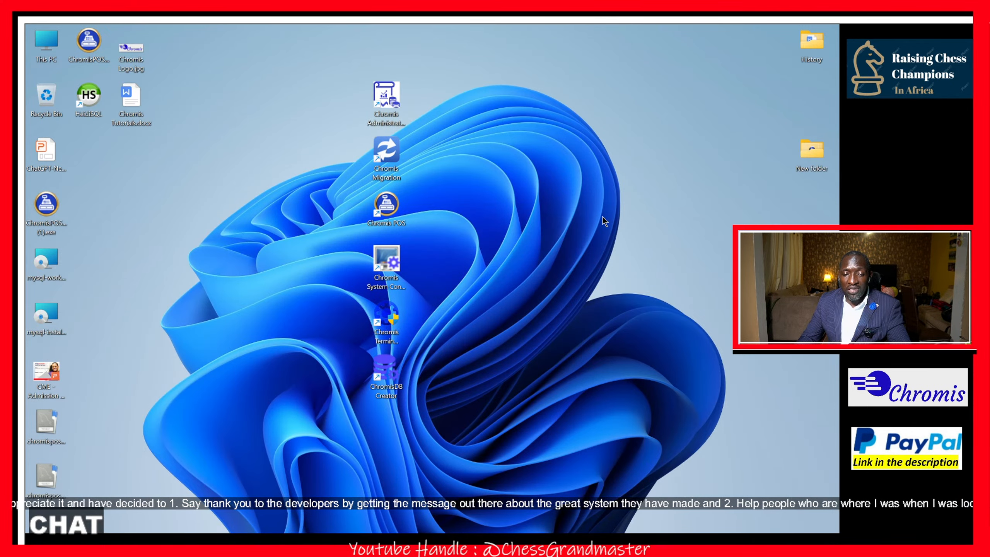
{"action": "left_click", "coordinate": [464, 342]}
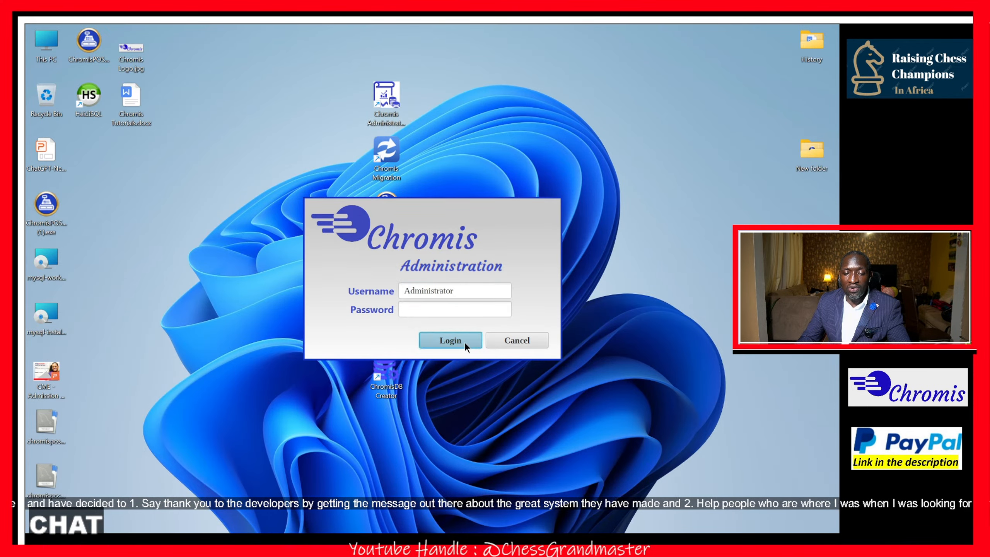
Try to change the Administrator password, leaving the current password blank and entering and confirming a short new password.
{"action": "left_click", "coordinate": [125, 33]}
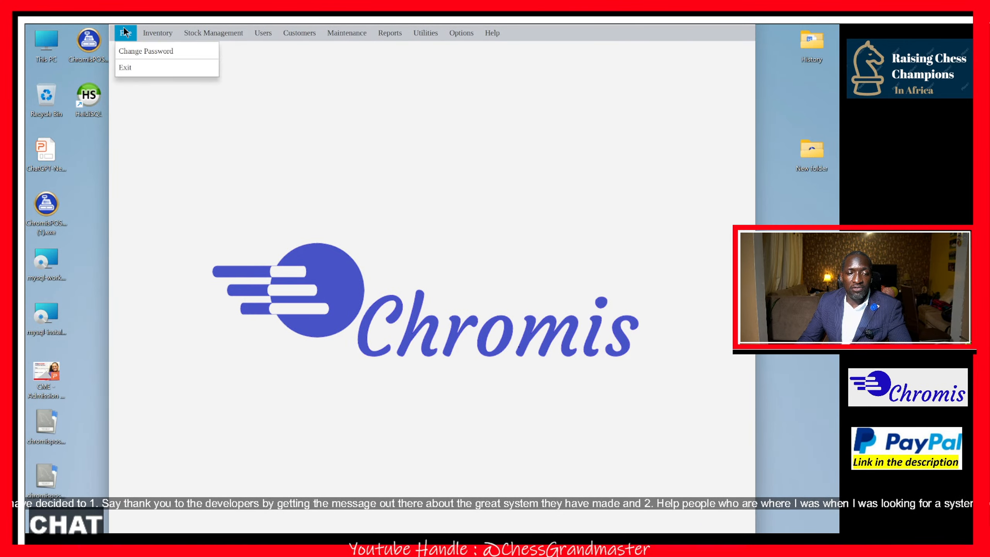
{"action": "left_click", "coordinate": [140, 55]}
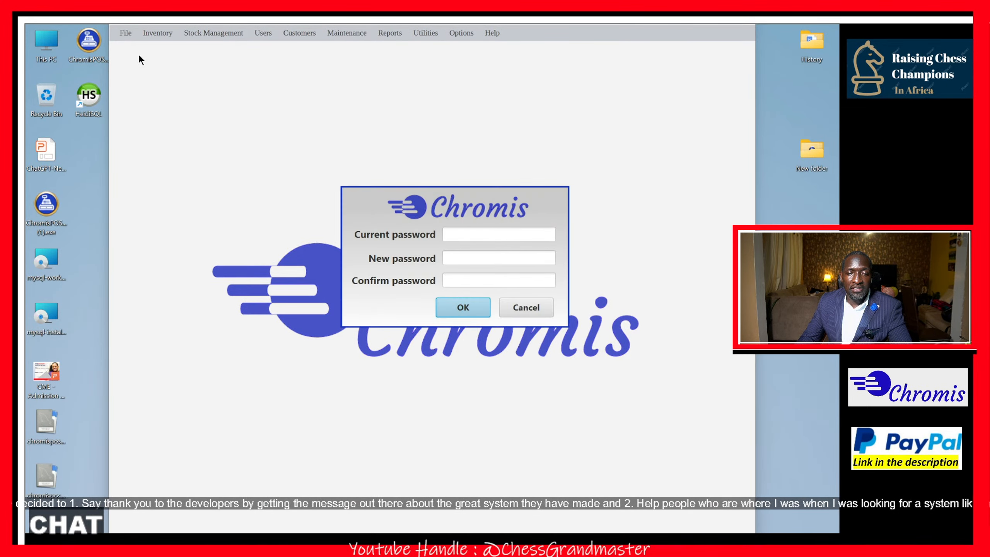
{"action": "left_click", "coordinate": [454, 235]}
{"action": "left_click", "coordinate": [458, 258]}
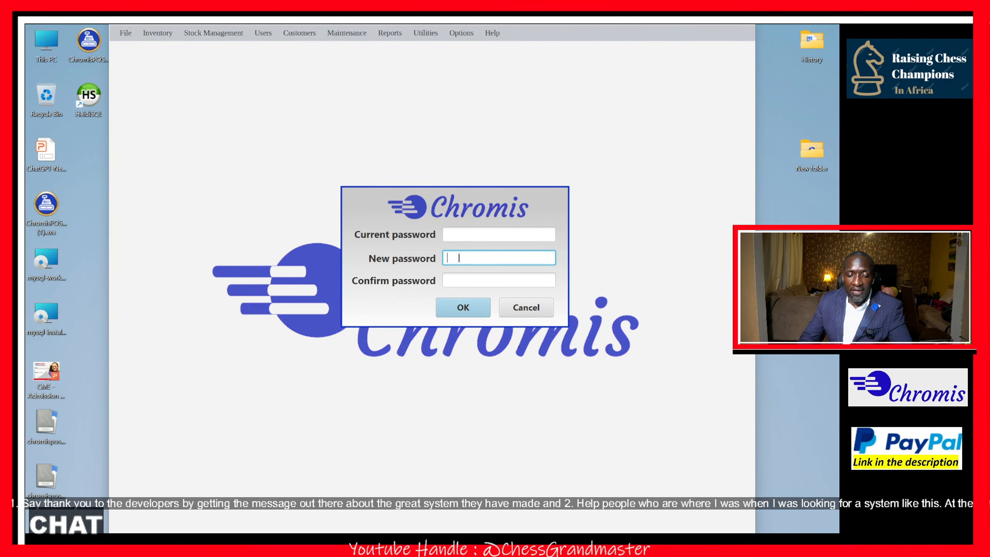
{"action": "type", "text": "1234"}
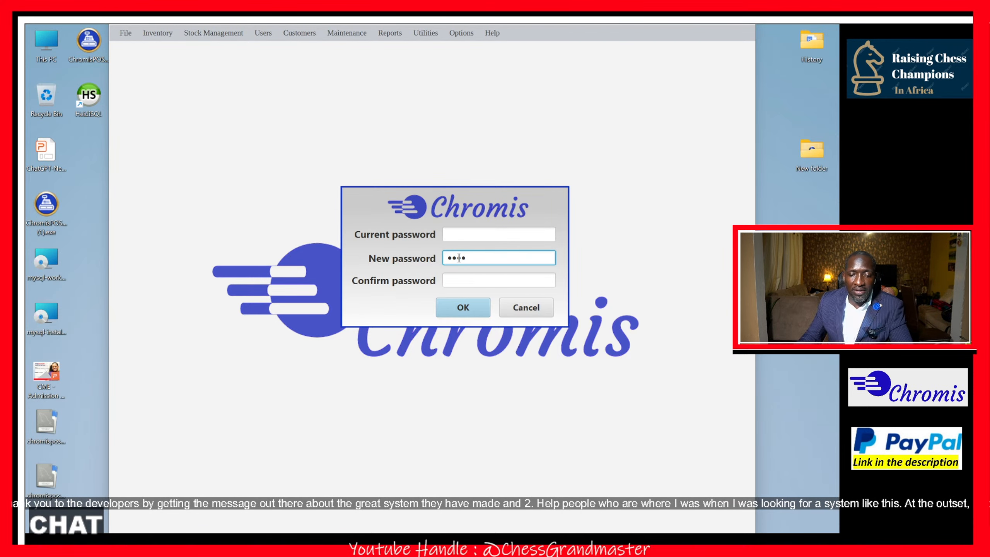
{"action": "left_click", "coordinate": [461, 282]}
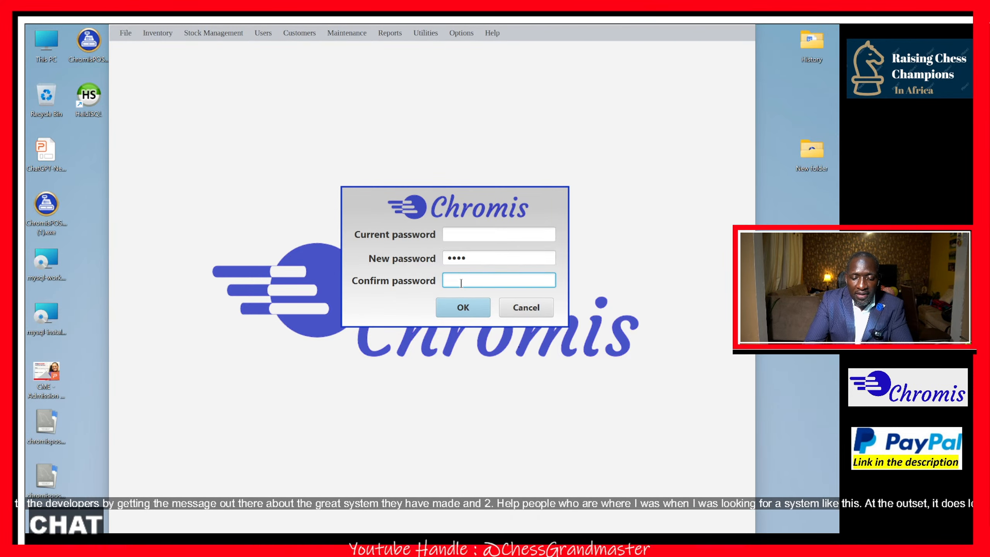
{"action": "type", "text": "1234"}
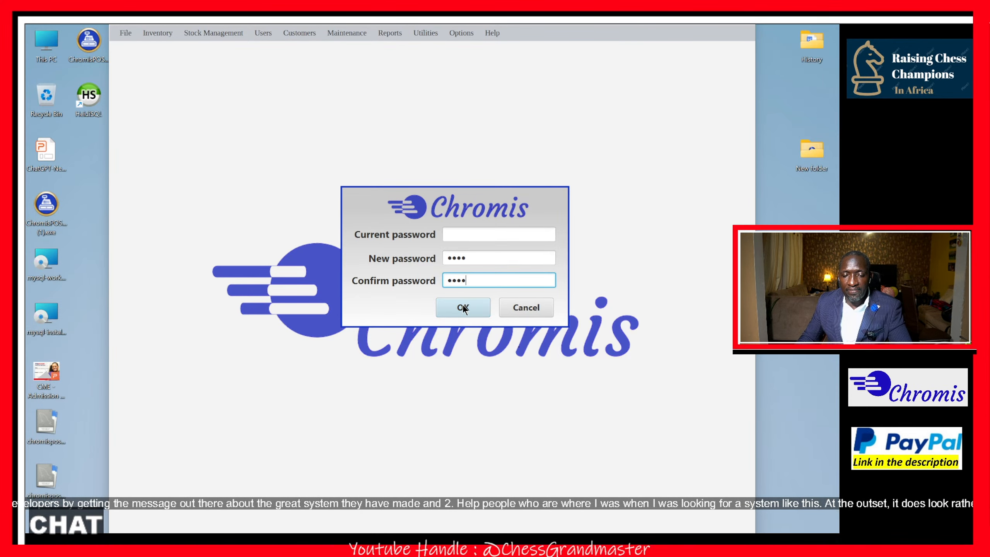
{"action": "left_click", "coordinate": [462, 306]}
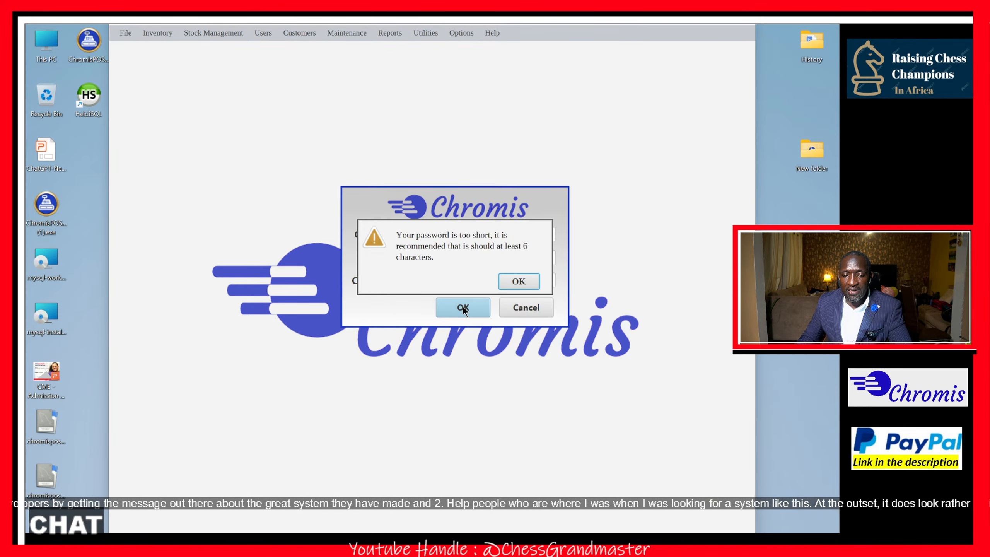
{"action": "left_click", "coordinate": [511, 280]}
Replace the new password and its confirmation with a six-character password and save the change.
{"action": "left_click", "coordinate": [478, 259]}
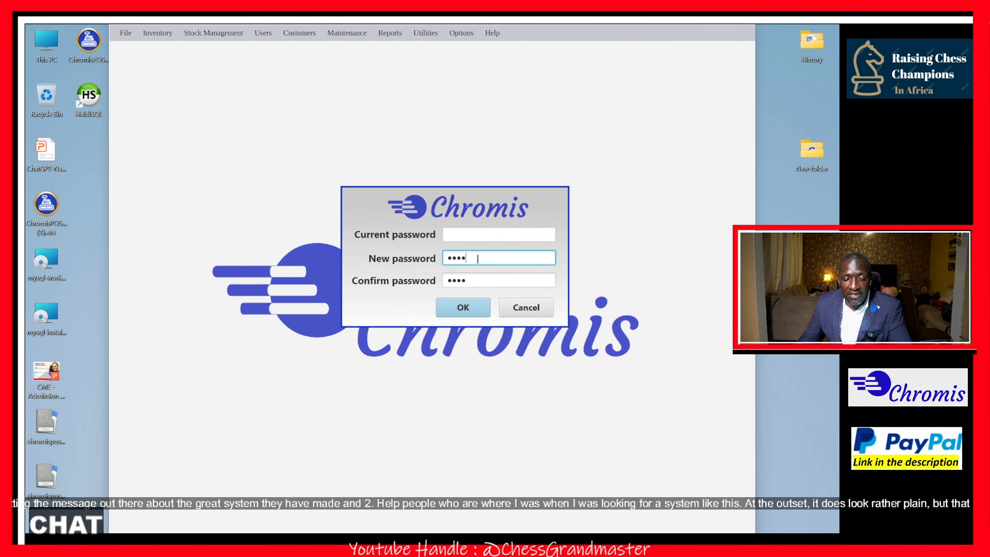
{"action": "type", "text": "5"}
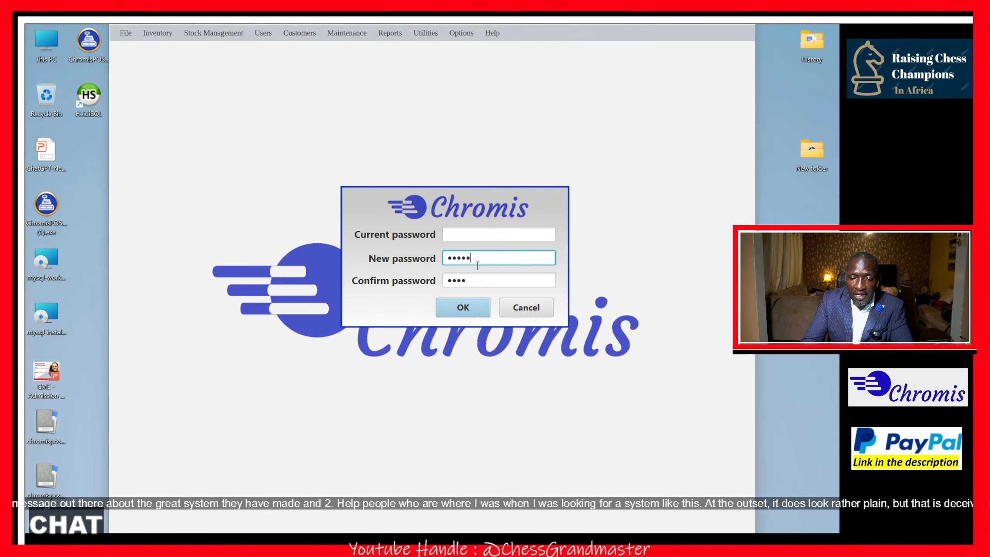
{"action": "key", "text": "BackSpace"}
{"action": "key", "text": "BackSpace"}
{"action": "key", "text": "BackSpace"}
{"action": "key", "text": "BackSpace"}
{"action": "key", "text": "BackSpace"}
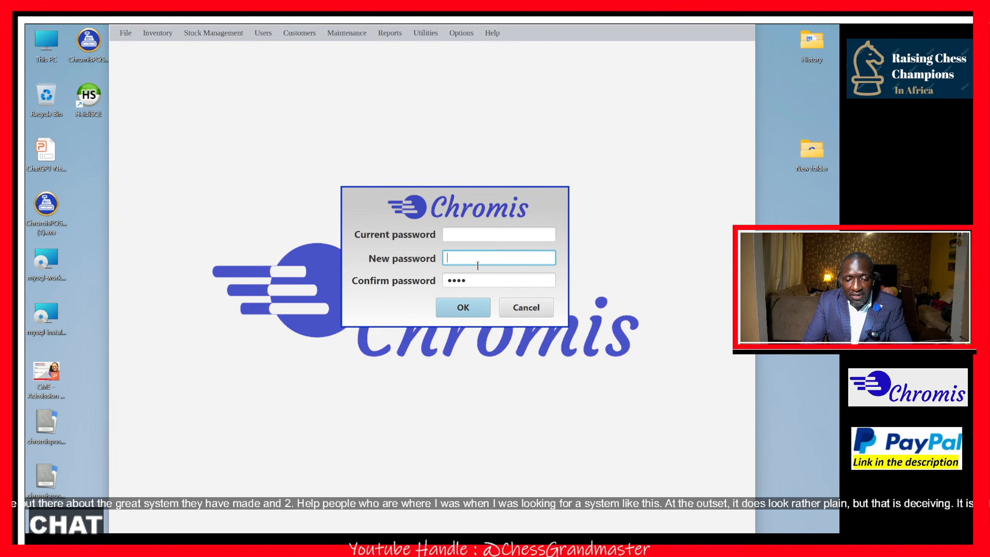
{"action": "type", "text": "123456"}
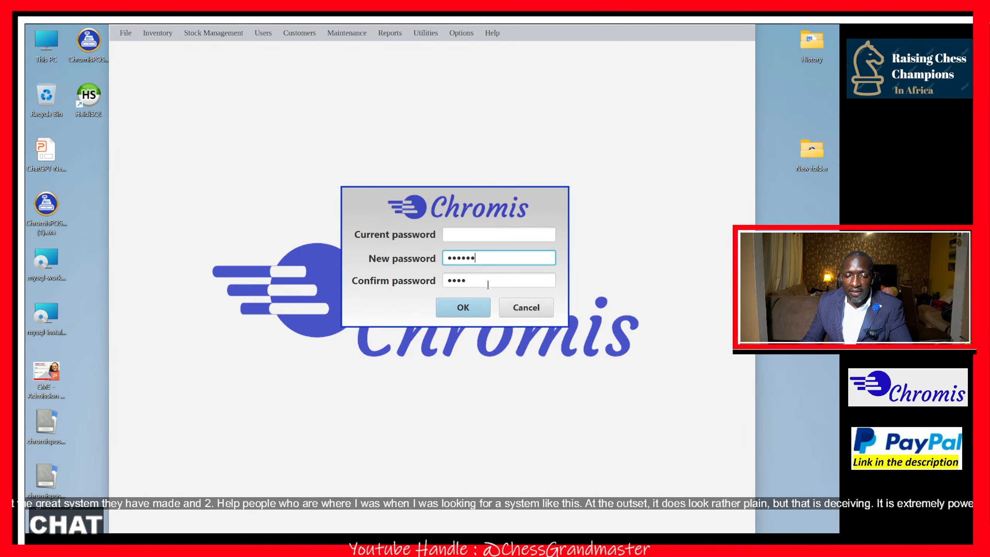
{"action": "key", "text": "Tab"}
{"action": "key", "text": "BackSpace"}
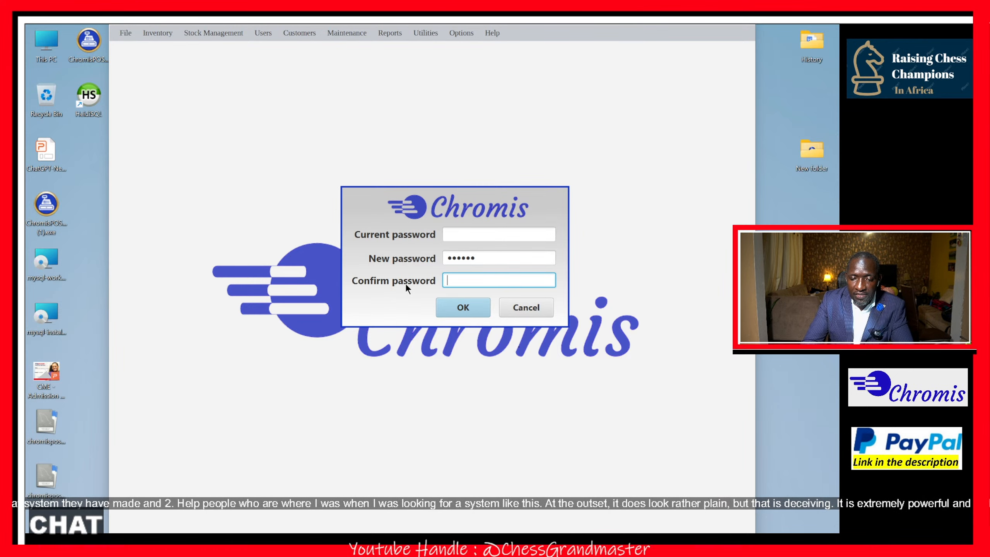
{"action": "type", "text": "123456"}
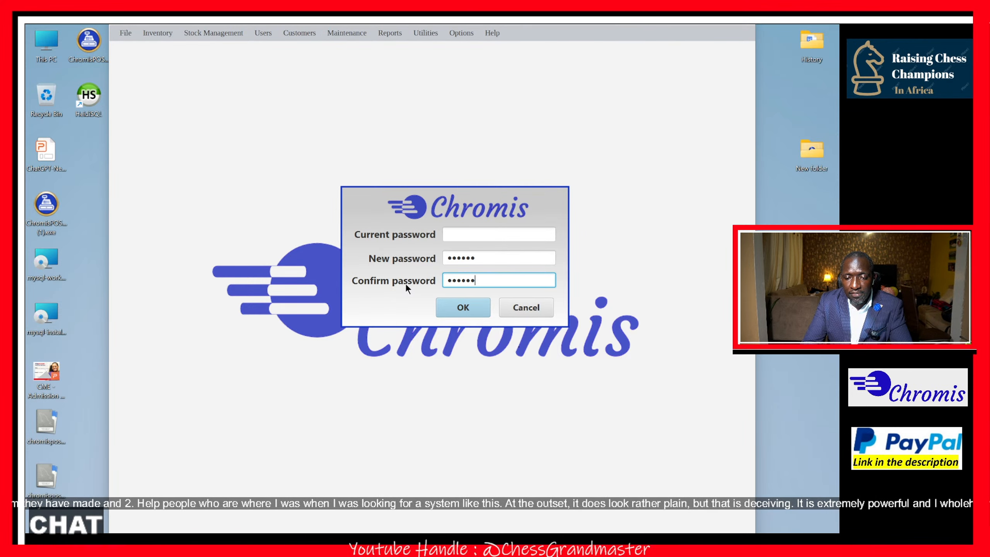
{"action": "left_click", "coordinate": [460, 307]}
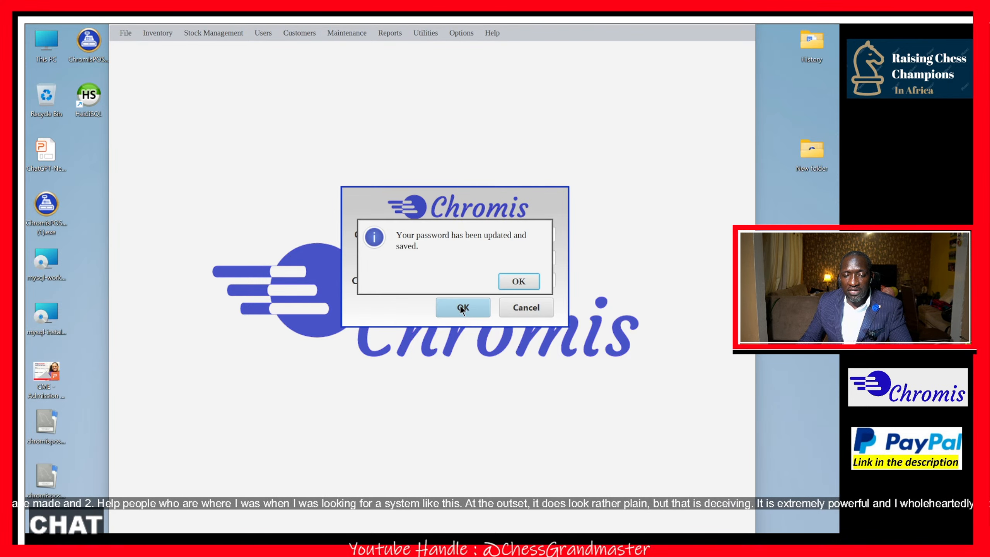
{"action": "left_click", "coordinate": [516, 281]}
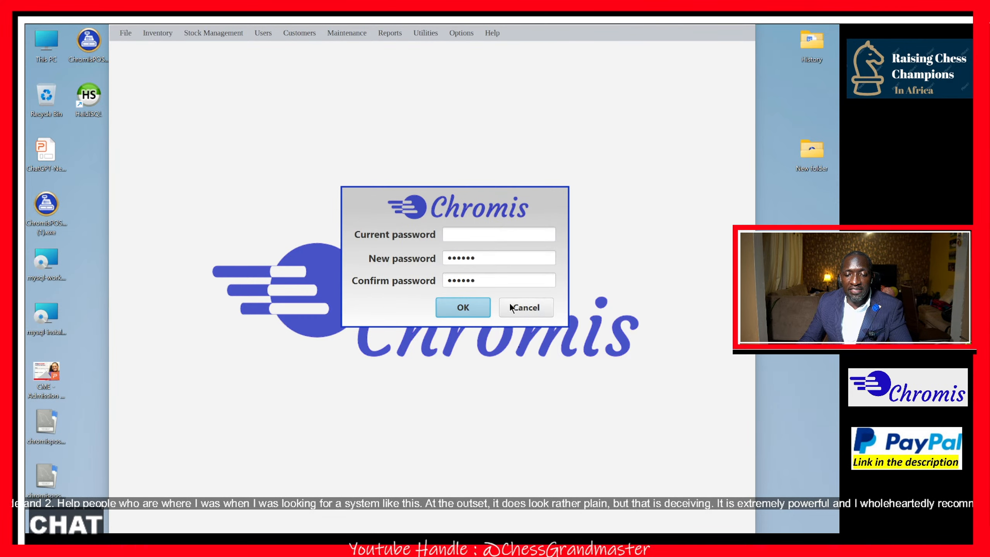
Resubmit and then cancel the password change form, and exit Chromis Administration.
{"action": "left_click", "coordinate": [467, 307]}
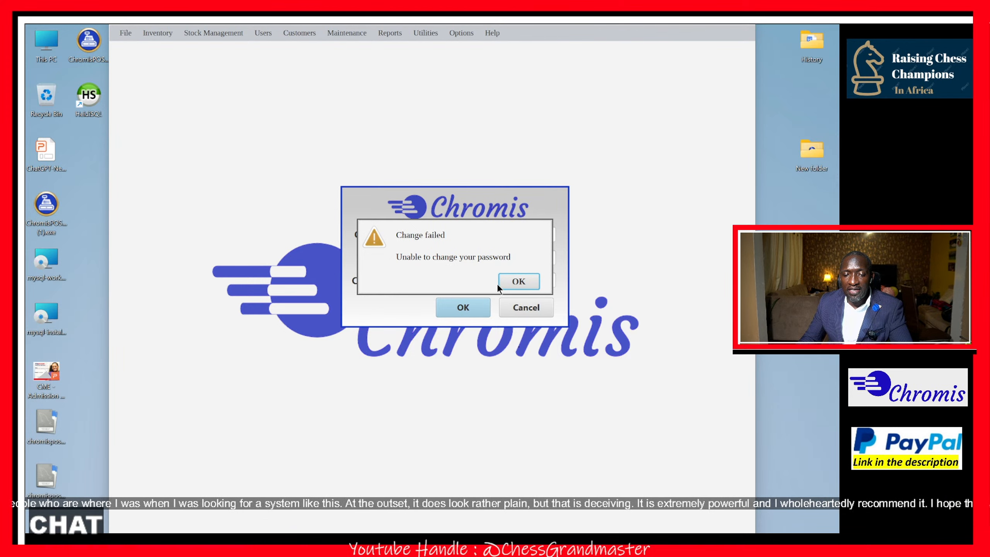
{"action": "left_click", "coordinate": [510, 283]}
{"action": "left_click", "coordinate": [509, 300]}
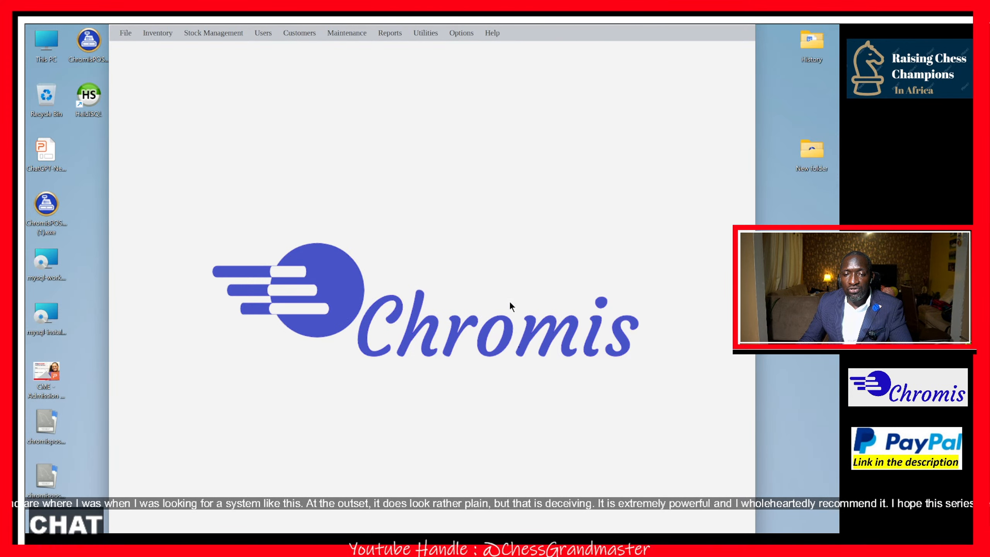
{"action": "left_click", "coordinate": [127, 32]}
{"action": "left_click", "coordinate": [135, 67]}
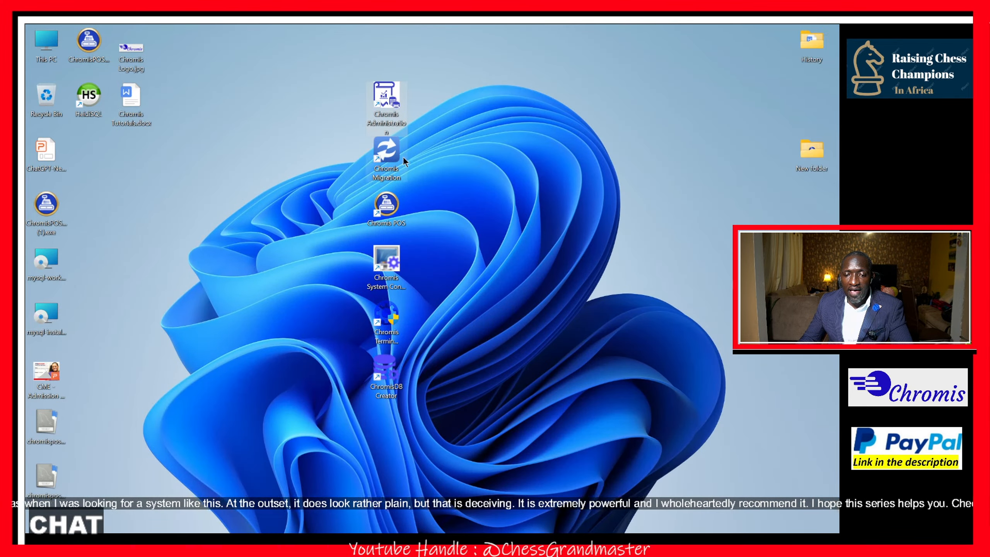
Relaunch Chromis Administration, copy the username Administrator, and try to log in with the password left blank.
{"action": "double_click", "coordinate": [379, 102]}
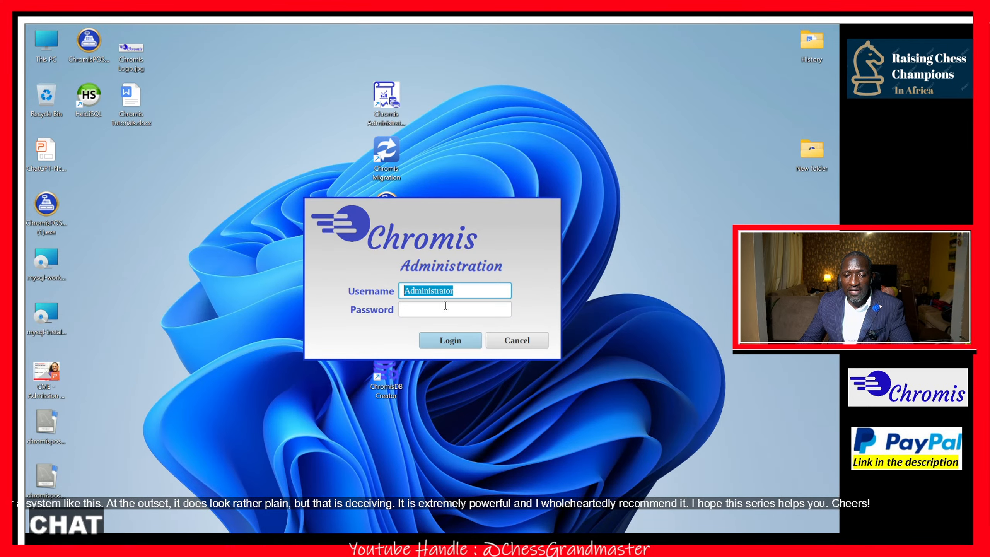
{"action": "right_click", "coordinate": [444, 292]}
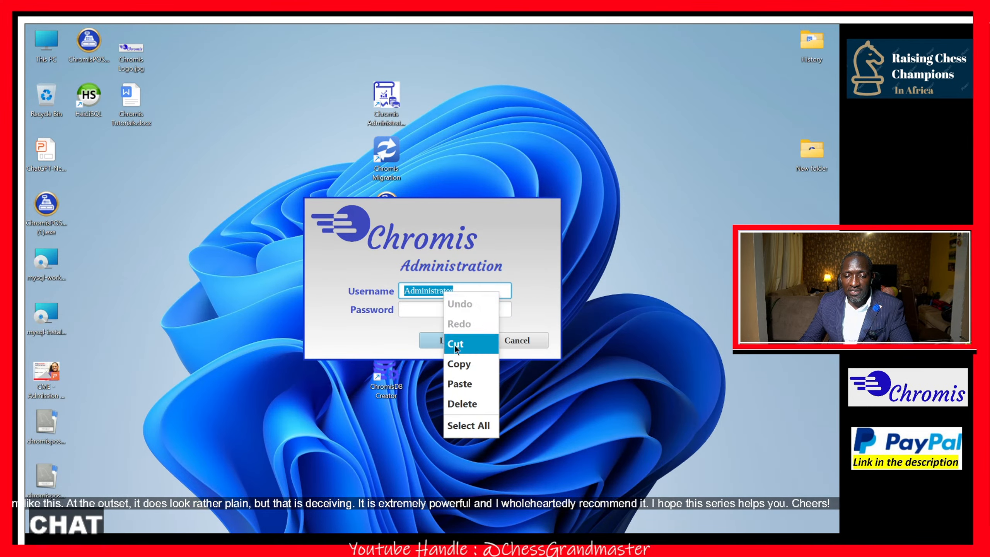
{"action": "left_click", "coordinate": [458, 366]}
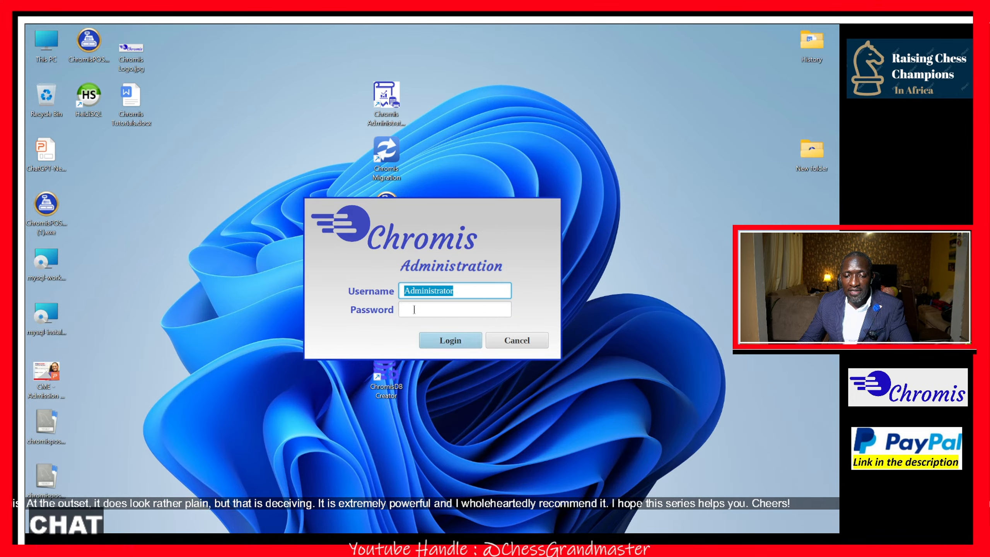
{"action": "left_click", "coordinate": [427, 342]}
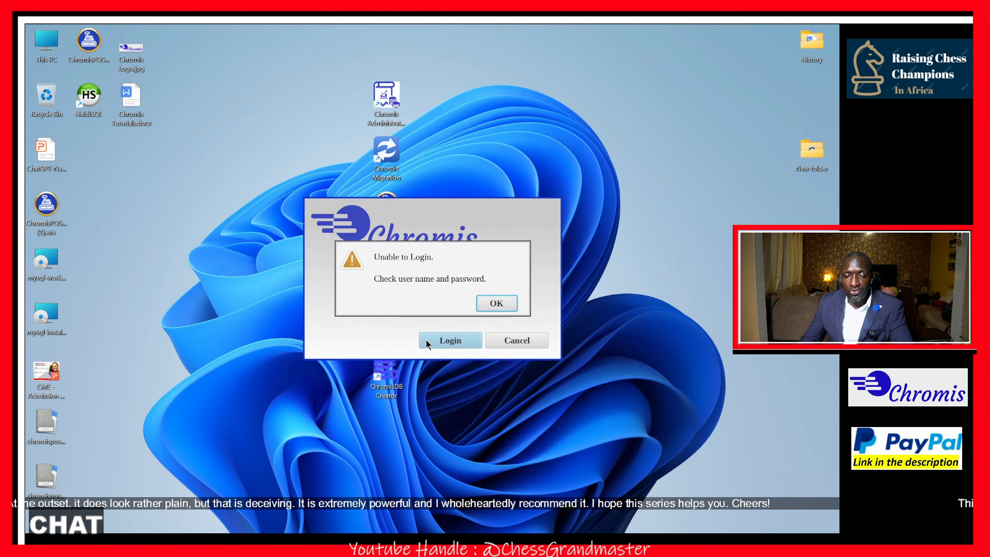
{"action": "left_click", "coordinate": [495, 304]}
Log in to Chromis Administration with the username Administrator and enter the account password.
{"action": "left_click", "coordinate": [459, 293]}
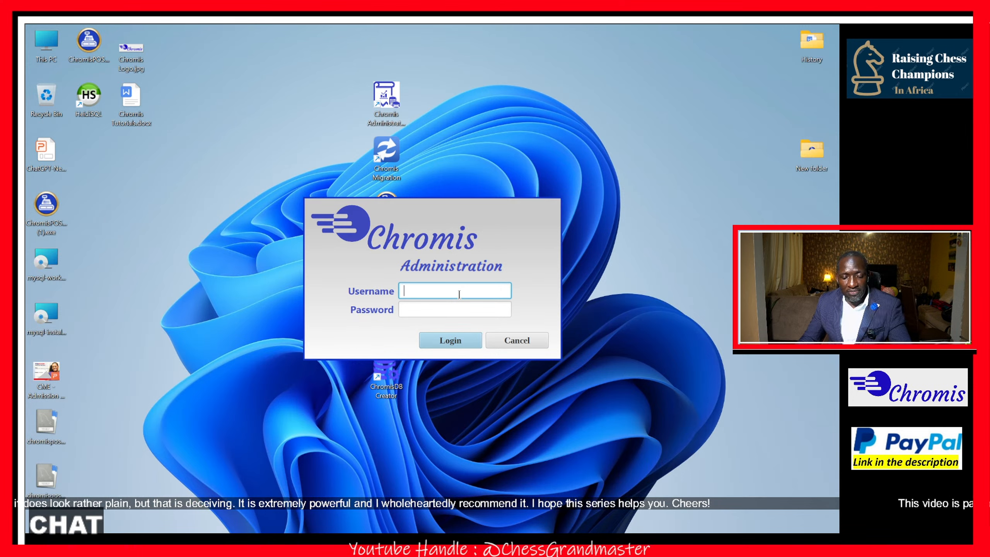
{"action": "key", "text": "ctrl+v"}
{"action": "left_click", "coordinate": [454, 309]}
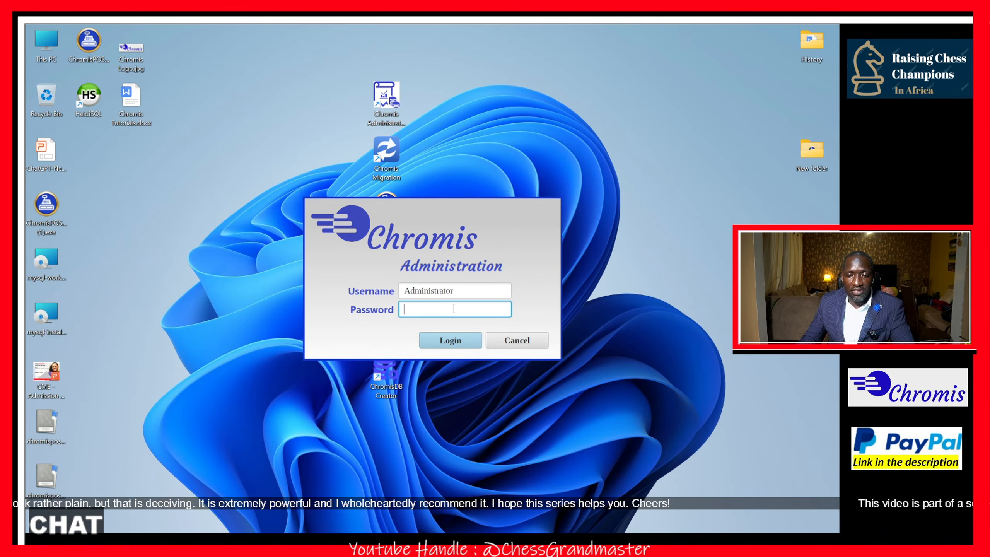
{"action": "type", "text": "•••"}
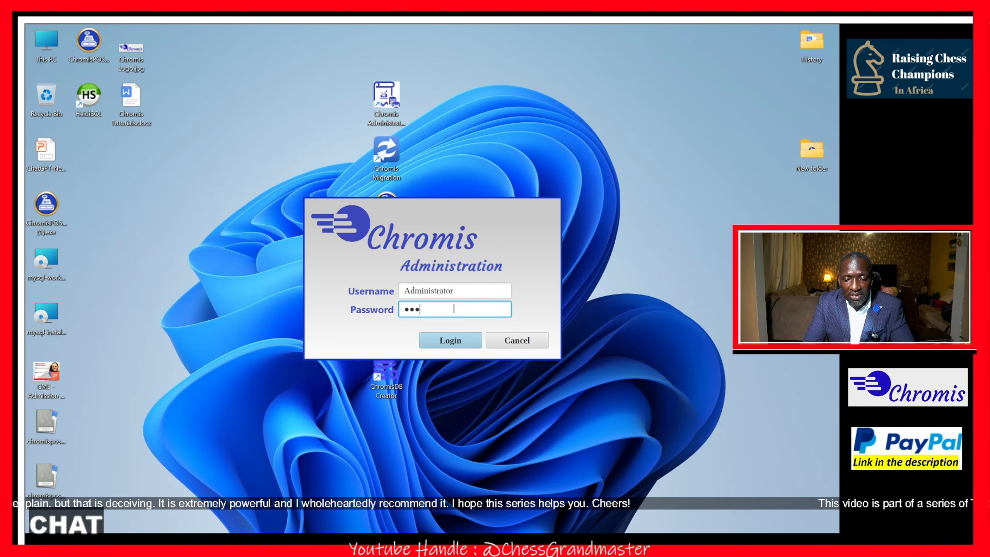
{"action": "type", "text": "•••"}
{"action": "key", "text": "Return"}
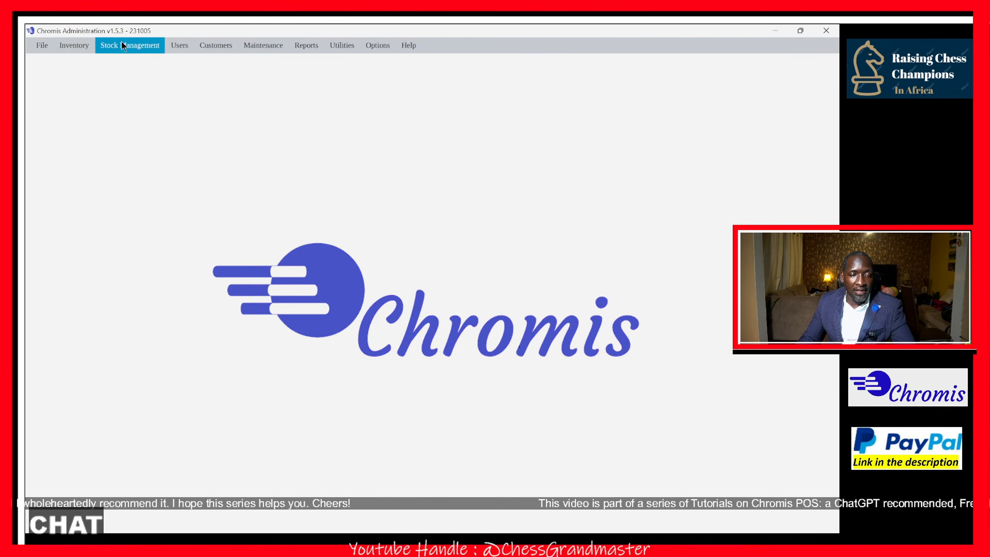
Open Employee Presence Management and review the absence reasons, employee breaks and employee absences.
{"action": "left_click", "coordinate": [180, 45]}
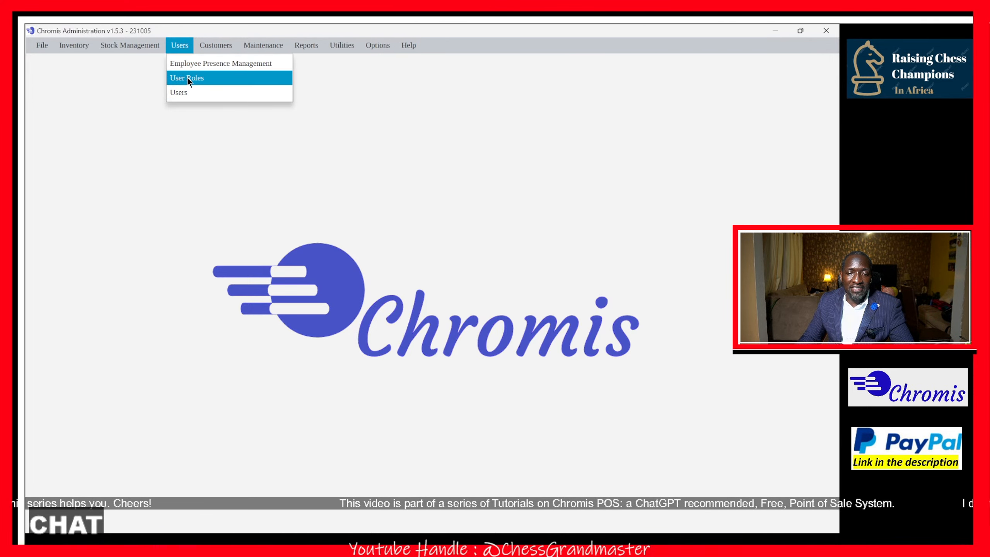
{"action": "left_click", "coordinate": [190, 65]}
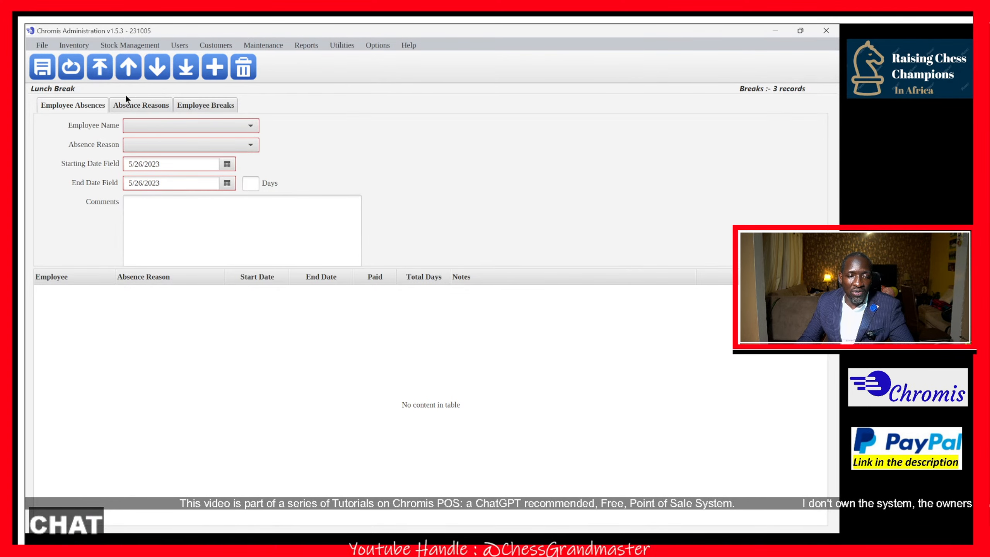
{"action": "left_click", "coordinate": [143, 102]}
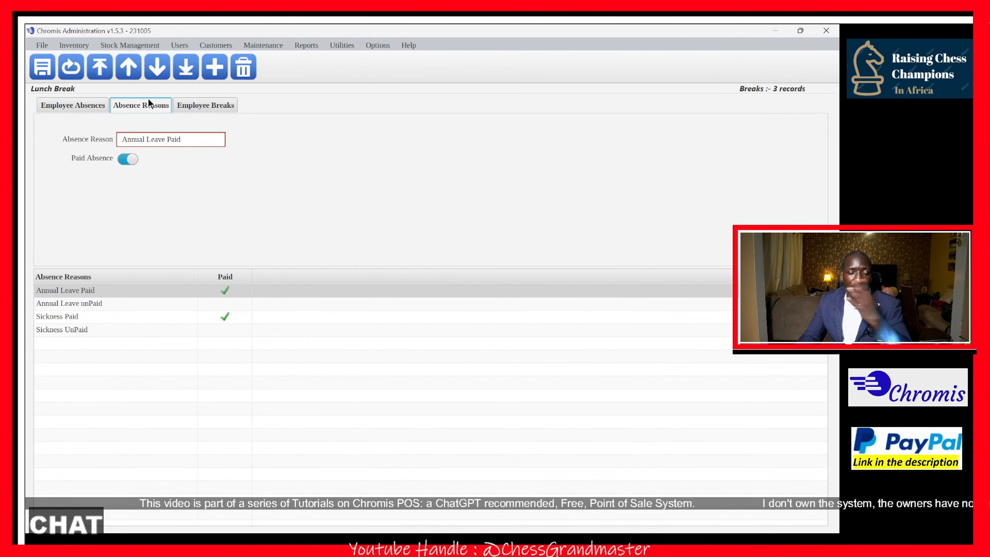
{"action": "left_click", "coordinate": [204, 107]}
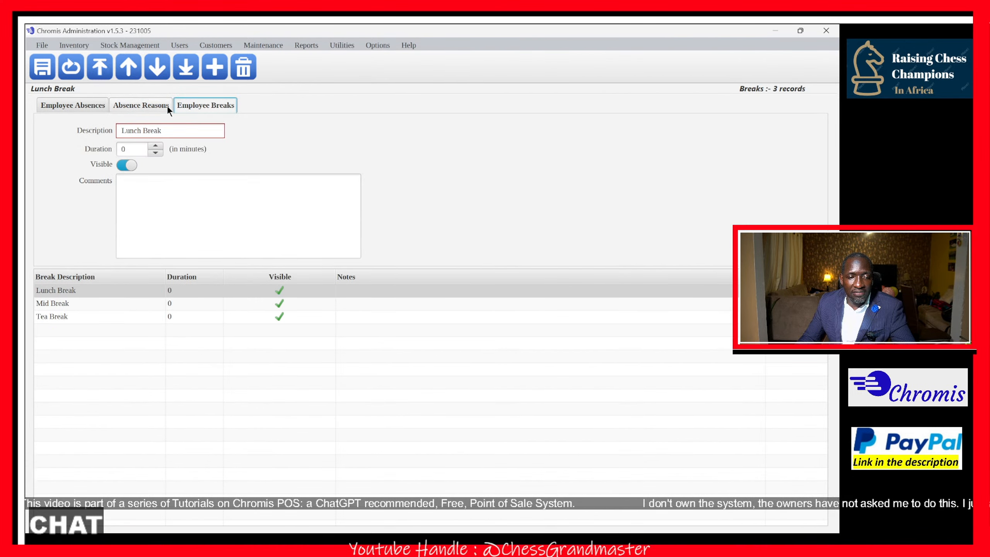
{"action": "left_click", "coordinate": [56, 108]}
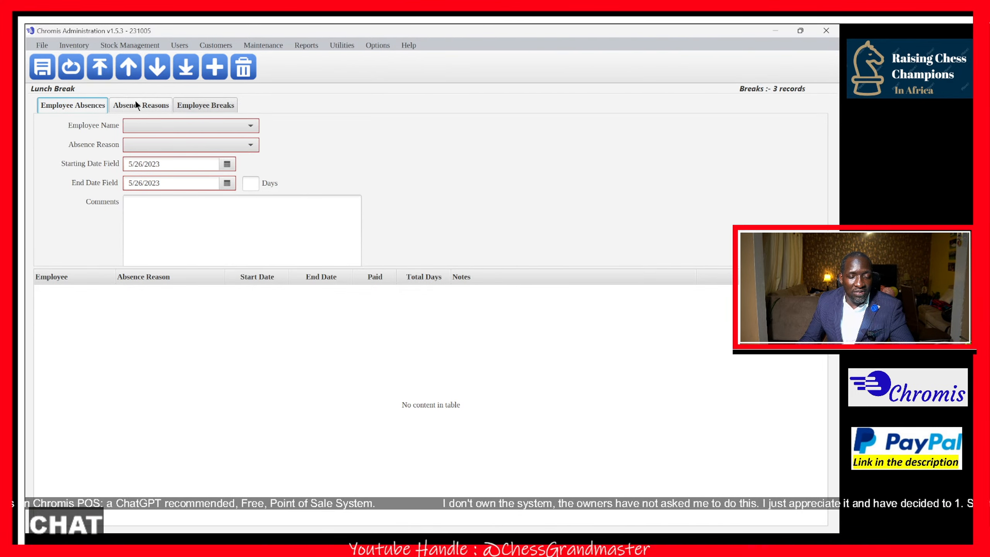
Open the Users records and examine the Administrator, Employee and Manager accounts with their assigned roles.
{"action": "left_click", "coordinate": [186, 47]}
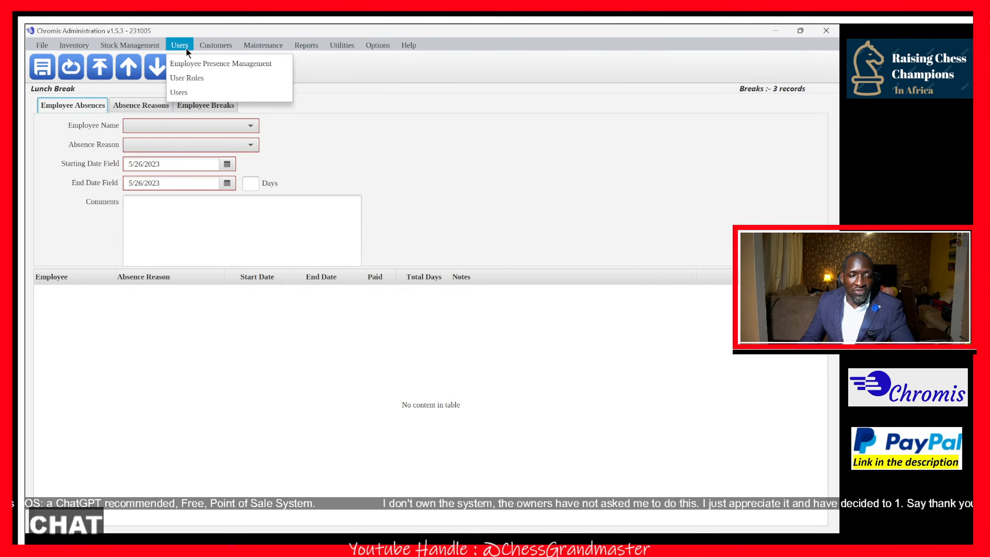
{"action": "left_click", "coordinate": [189, 92]}
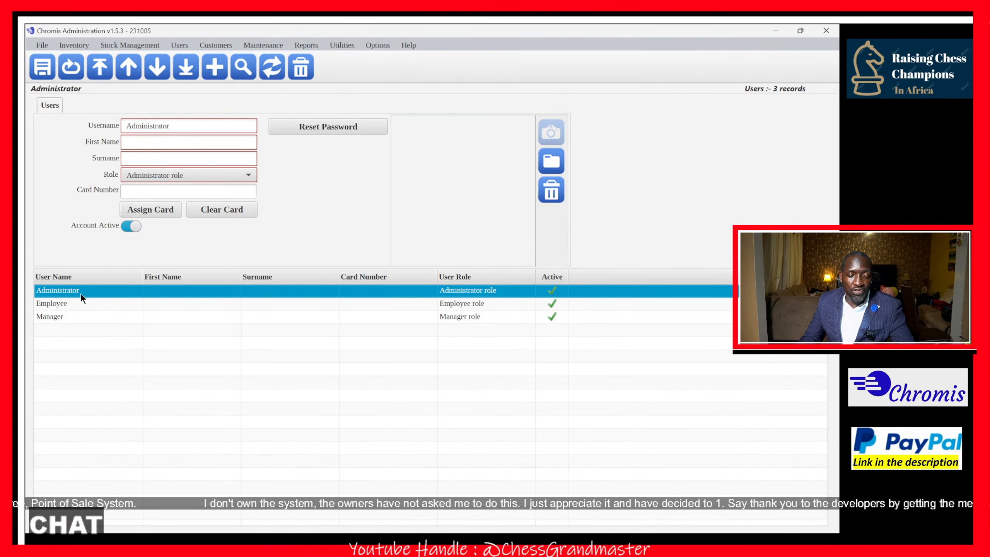
{"action": "left_click", "coordinate": [80, 301]}
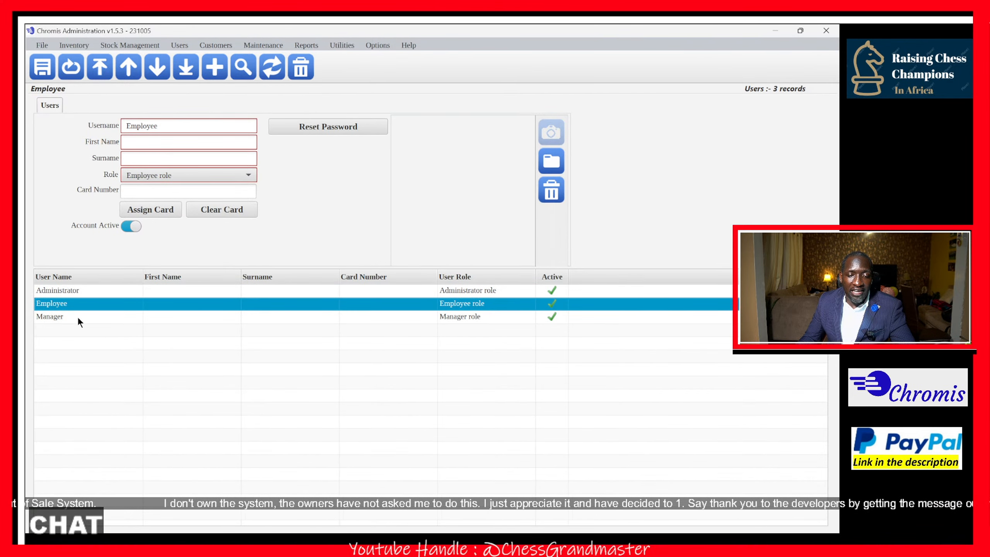
{"action": "left_click", "coordinate": [77, 317]}
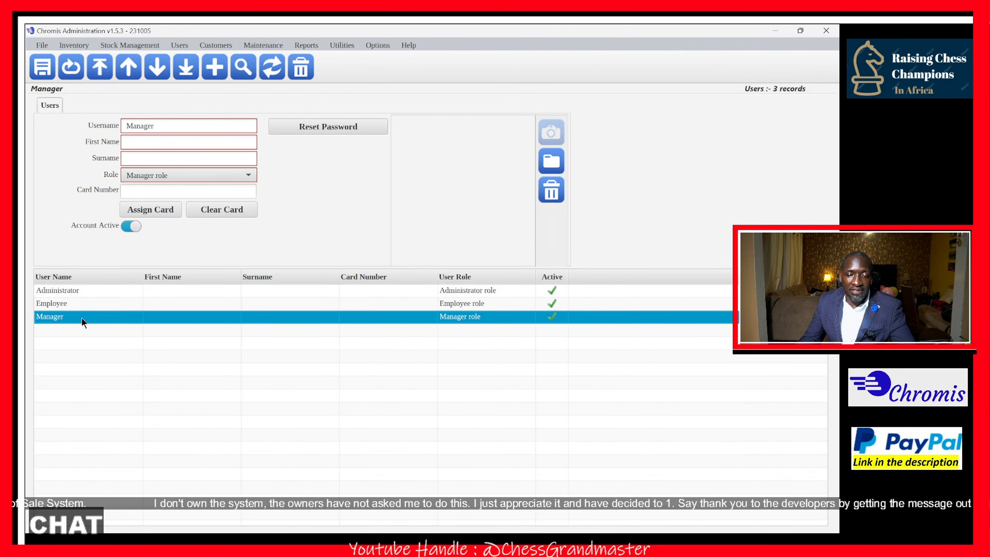
{"action": "left_click", "coordinate": [468, 292]}
{"action": "left_click", "coordinate": [467, 302]}
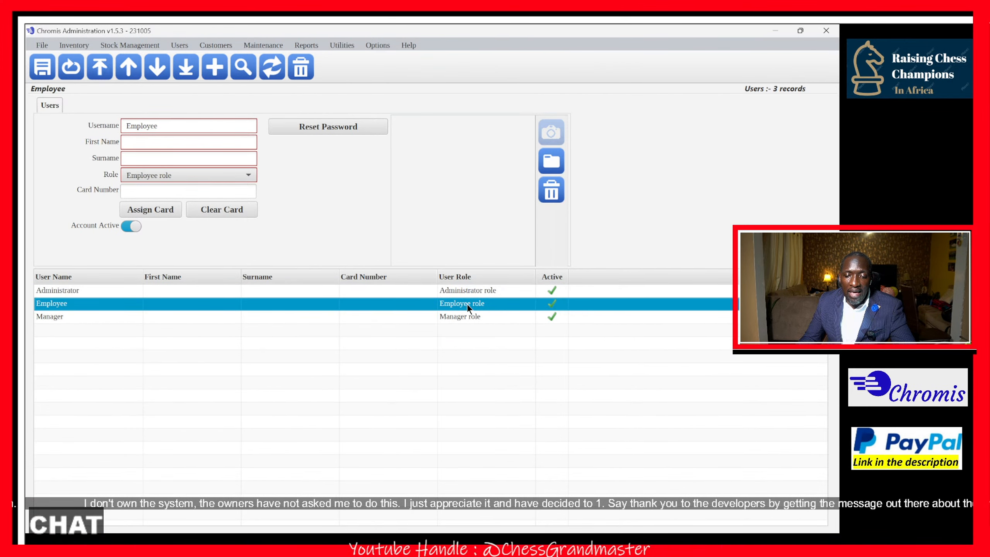
{"action": "left_click", "coordinate": [470, 319]}
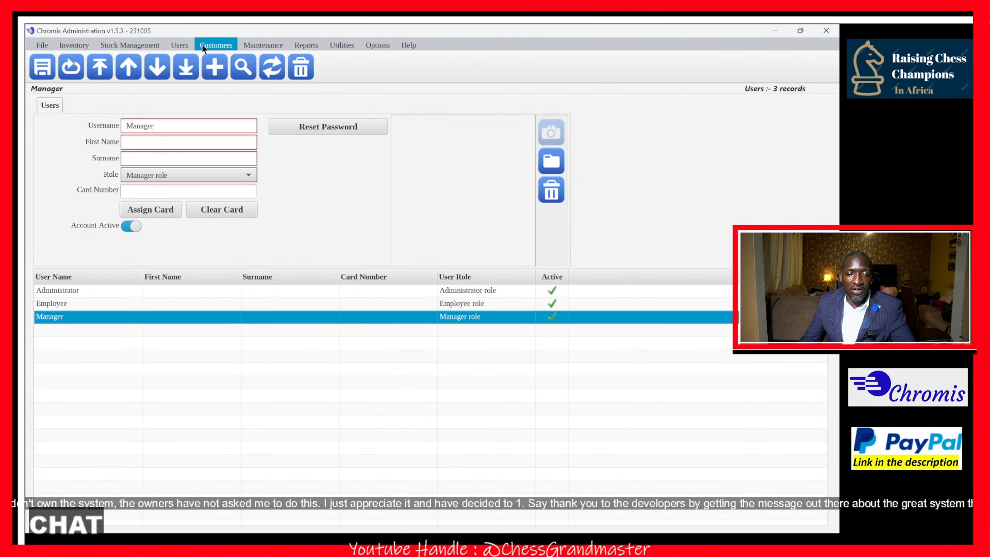
Open User Roles and examine the full permissions list of the Administrator role, from Administration through Utilities.
{"action": "left_click", "coordinate": [188, 44]}
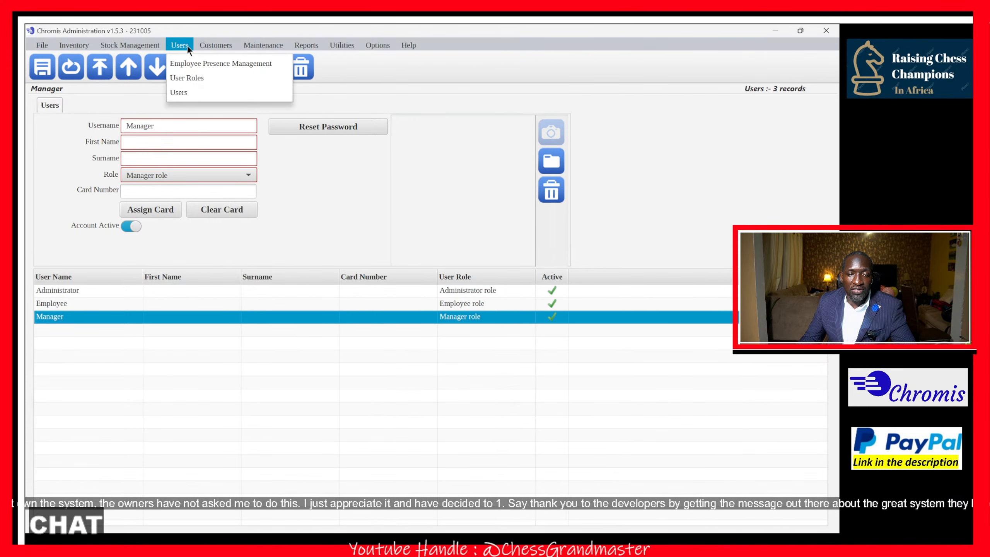
{"action": "left_click", "coordinate": [193, 79]}
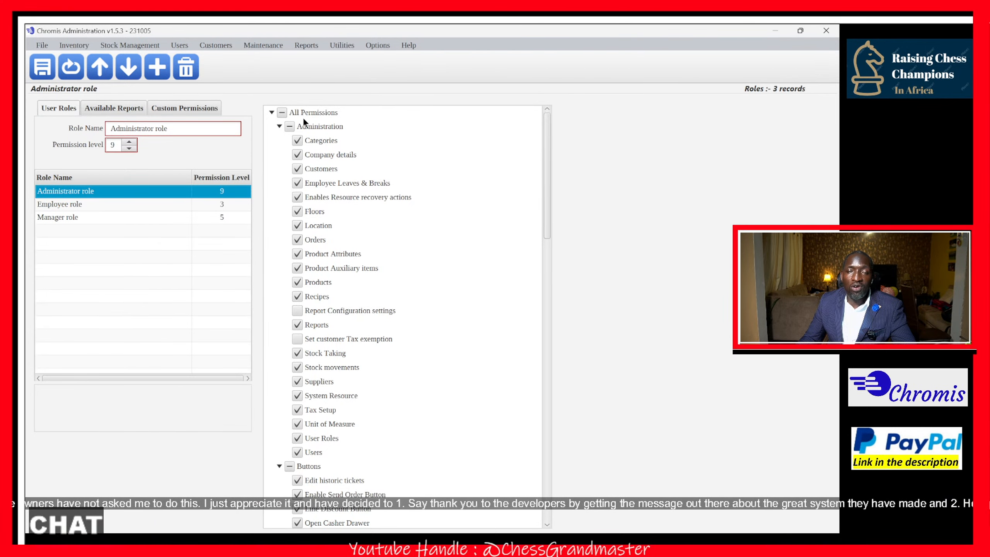
{"action": "scroll", "coordinate": [304, 291], "scroll_direction": "down", "scroll_amount": 7}
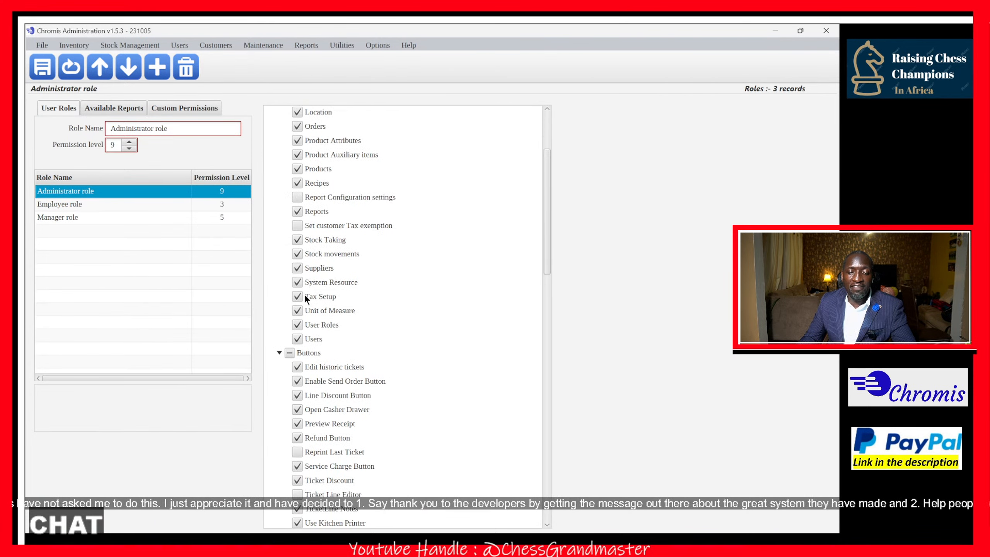
{"action": "scroll", "coordinate": [306, 293], "scroll_direction": "down", "scroll_amount": 3}
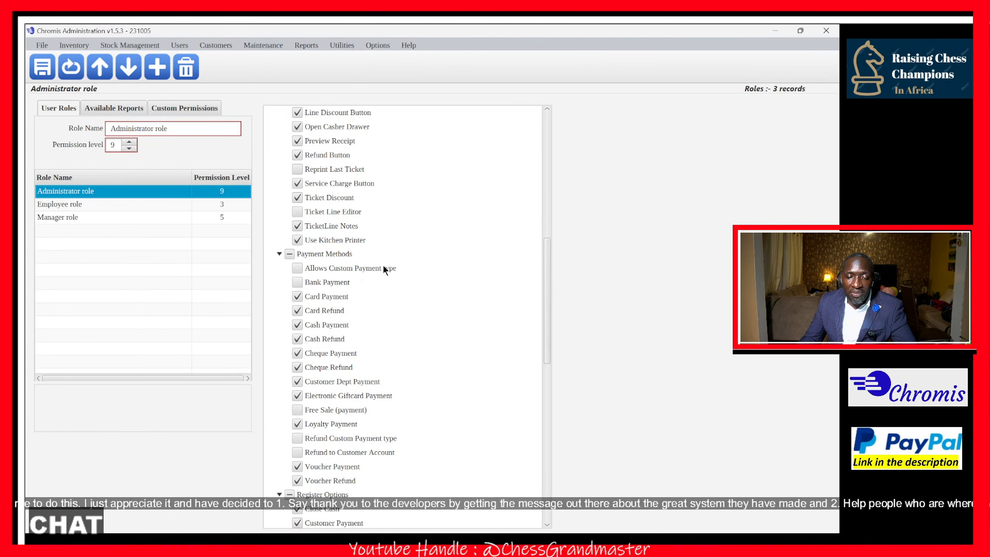
{"action": "scroll", "coordinate": [320, 353], "scroll_direction": "down", "scroll_amount": 9}
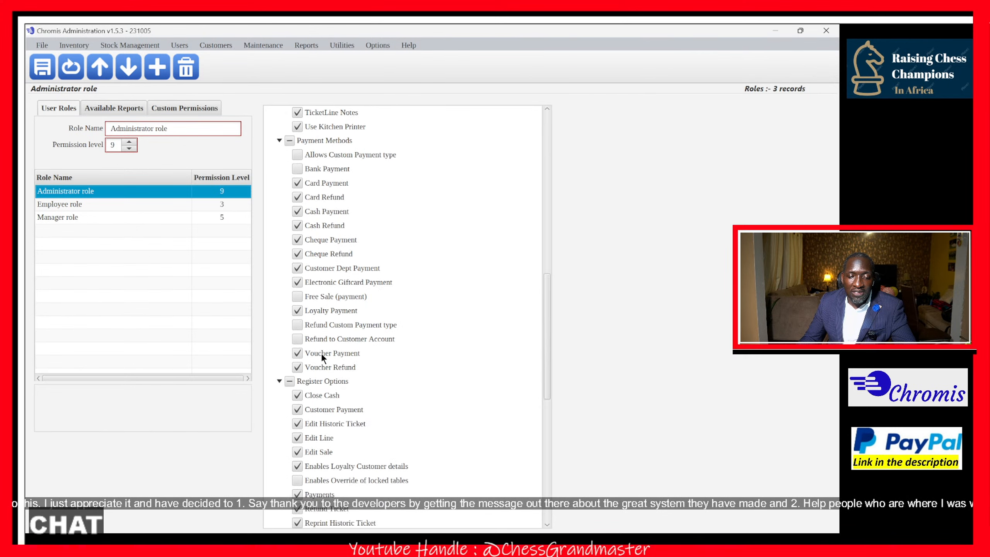
{"action": "scroll", "coordinate": [321, 353], "scroll_direction": "down", "scroll_amount": 3}
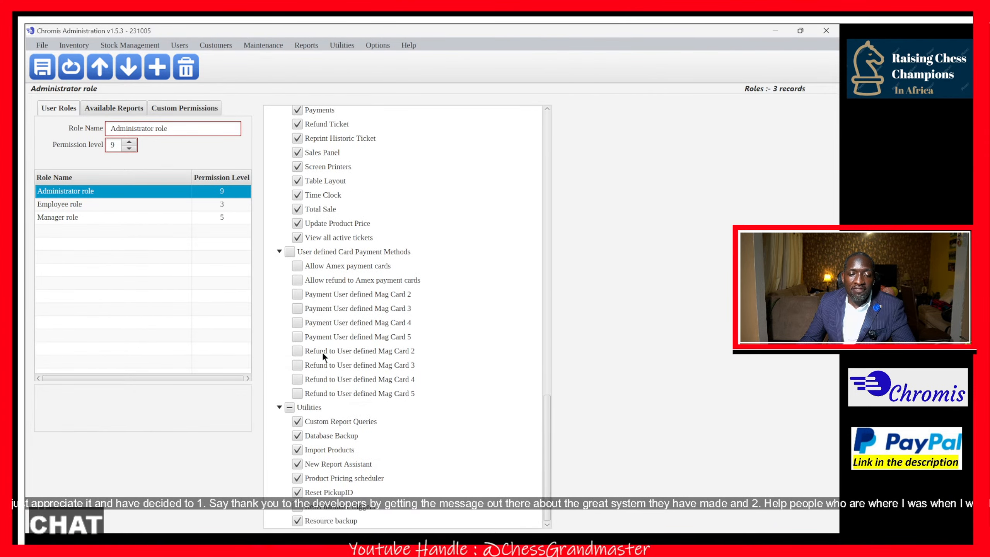
{"action": "scroll", "coordinate": [322, 352], "scroll_direction": "up", "scroll_amount": 10}
{"action": "scroll", "coordinate": [324, 351], "scroll_direction": "up", "scroll_amount": 15}
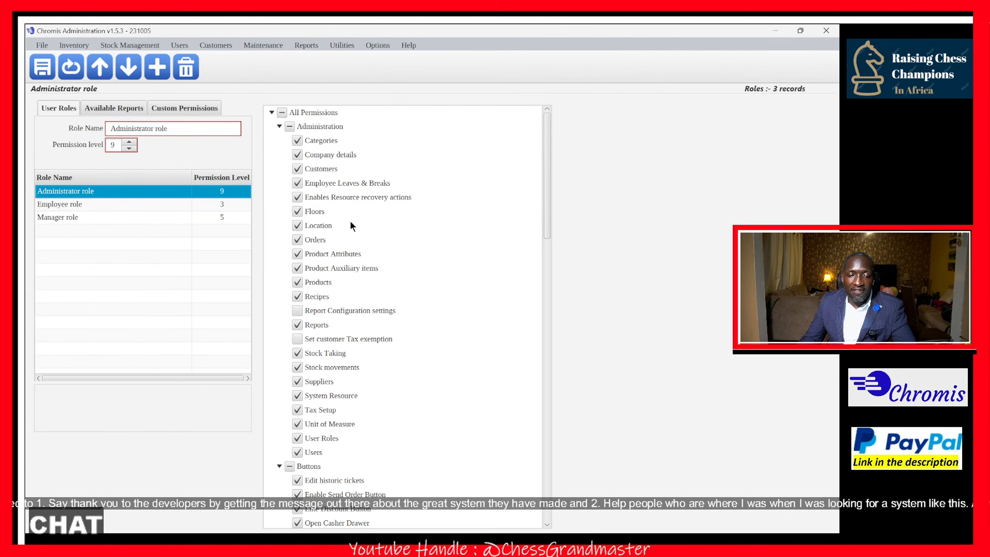
{"action": "scroll", "coordinate": [363, 333], "scroll_direction": "down", "scroll_amount": 5}
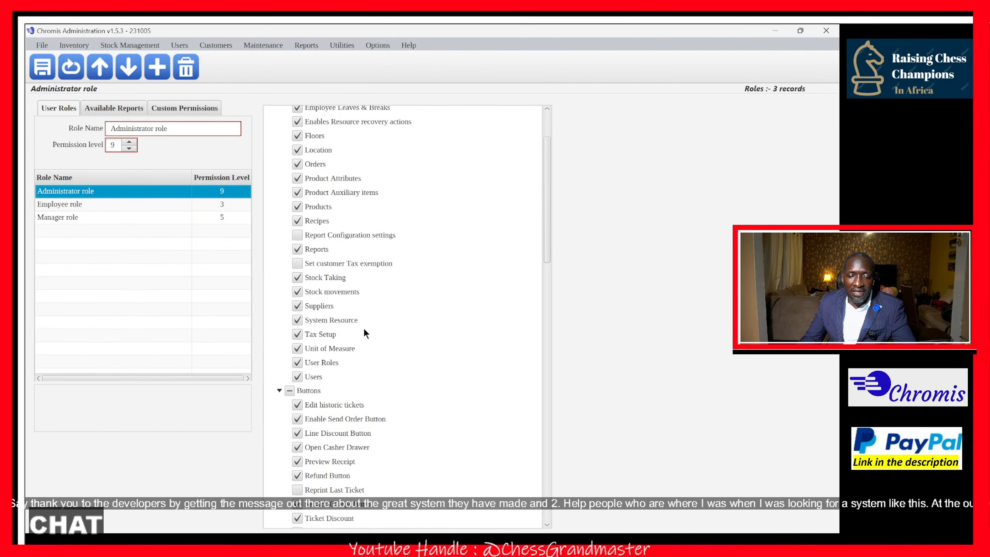
{"action": "scroll", "coordinate": [364, 332], "scroll_direction": "down", "scroll_amount": 2}
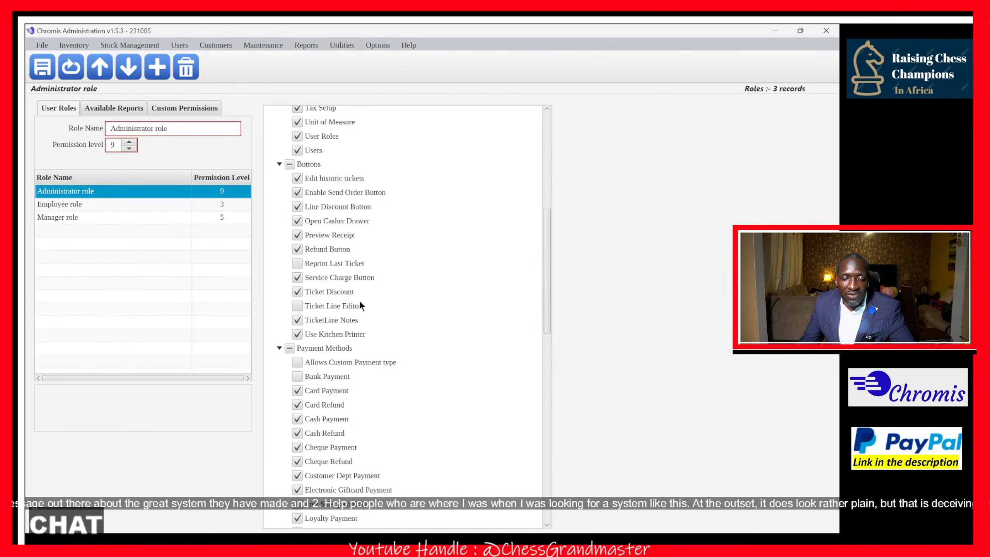
{"action": "scroll", "coordinate": [359, 299], "scroll_direction": "down", "scroll_amount": 3}
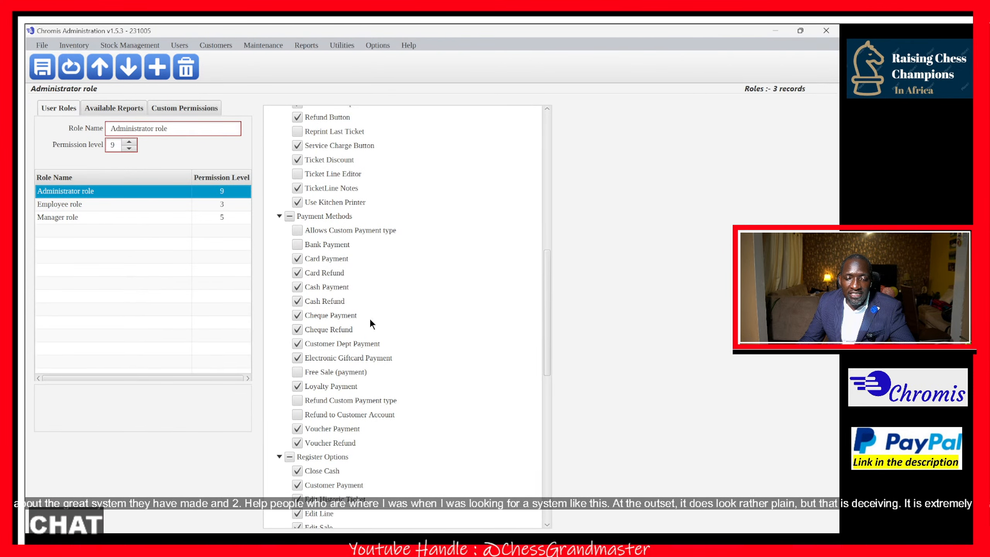
{"action": "scroll", "coordinate": [395, 345], "scroll_direction": "down", "scroll_amount": 1}
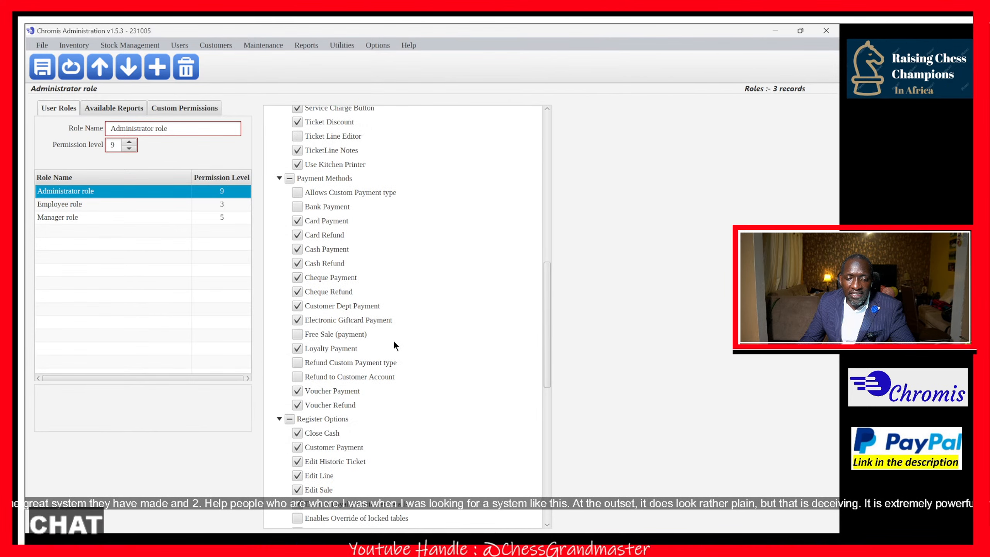
{"action": "scroll", "coordinate": [321, 353], "scroll_direction": "down", "scroll_amount": 3}
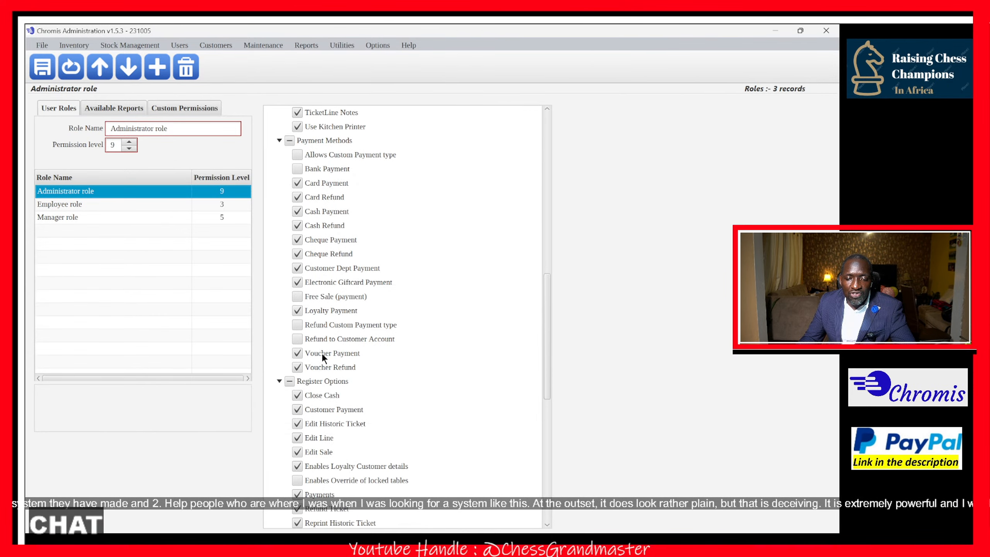
{"action": "scroll", "coordinate": [324, 357], "scroll_direction": "down", "scroll_amount": 5}
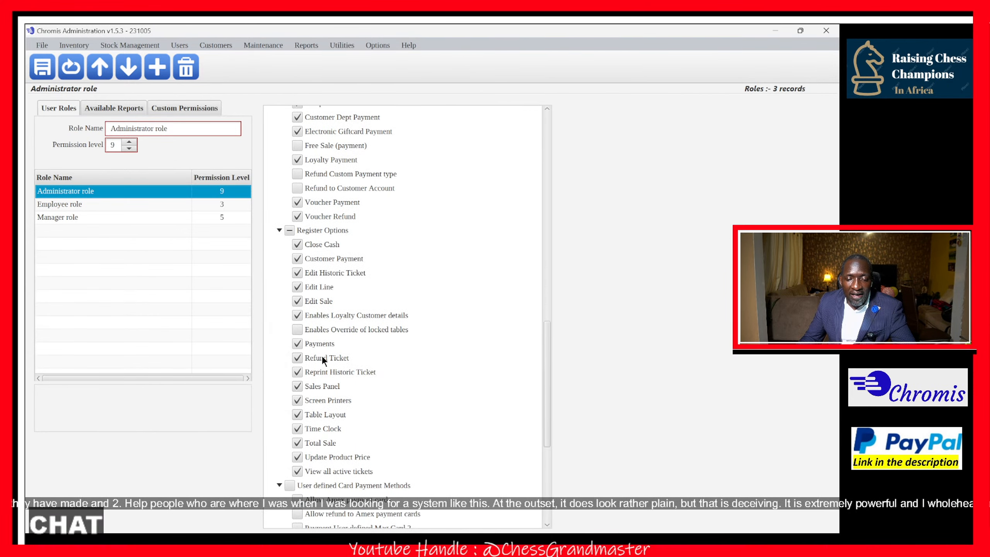
{"action": "scroll", "coordinate": [324, 343], "scroll_direction": "down", "scroll_amount": 2}
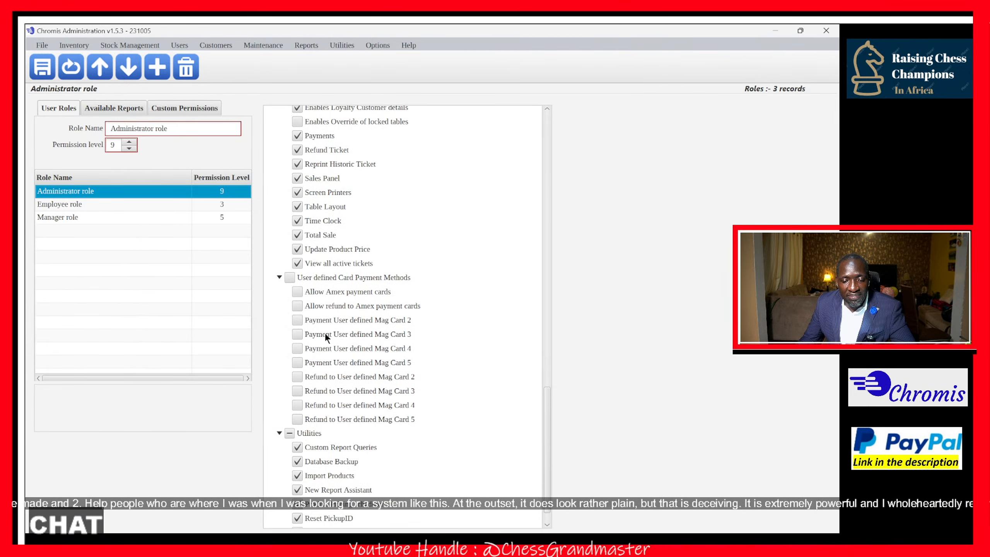
{"action": "scroll", "coordinate": [325, 332], "scroll_direction": "up", "scroll_amount": 5}
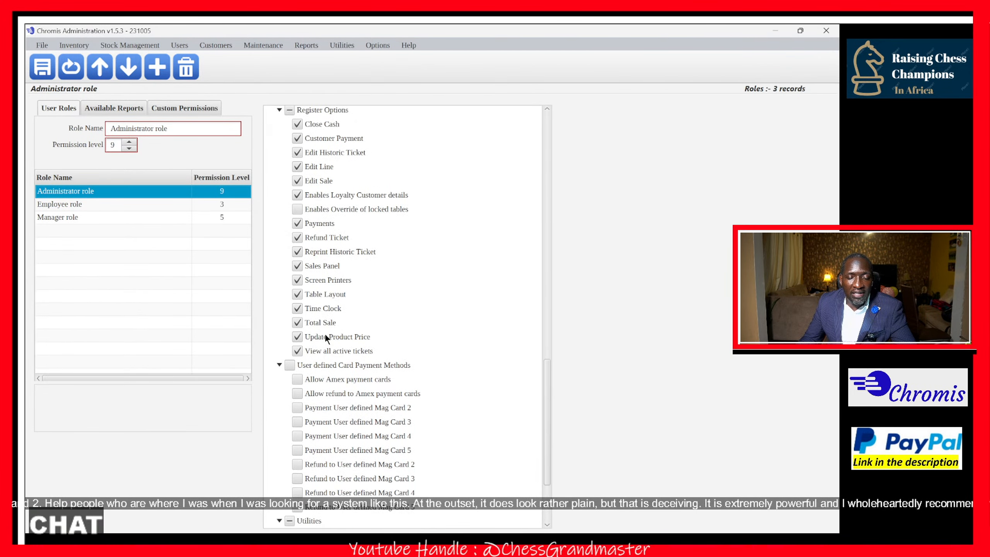
Select the Employee role and examine its permissions for administration, buttons, payment methods, register options and utilities.
{"action": "left_click", "coordinate": [101, 204]}
{"action": "scroll", "coordinate": [450, 209], "scroll_direction": "down", "scroll_amount": 6}
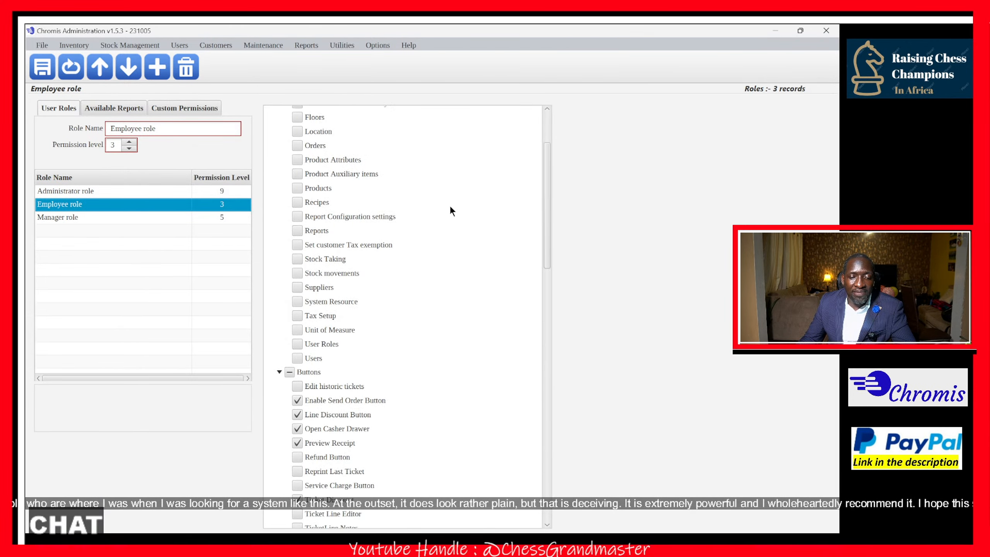
{"action": "scroll", "coordinate": [450, 211], "scroll_direction": "down", "scroll_amount": 1}
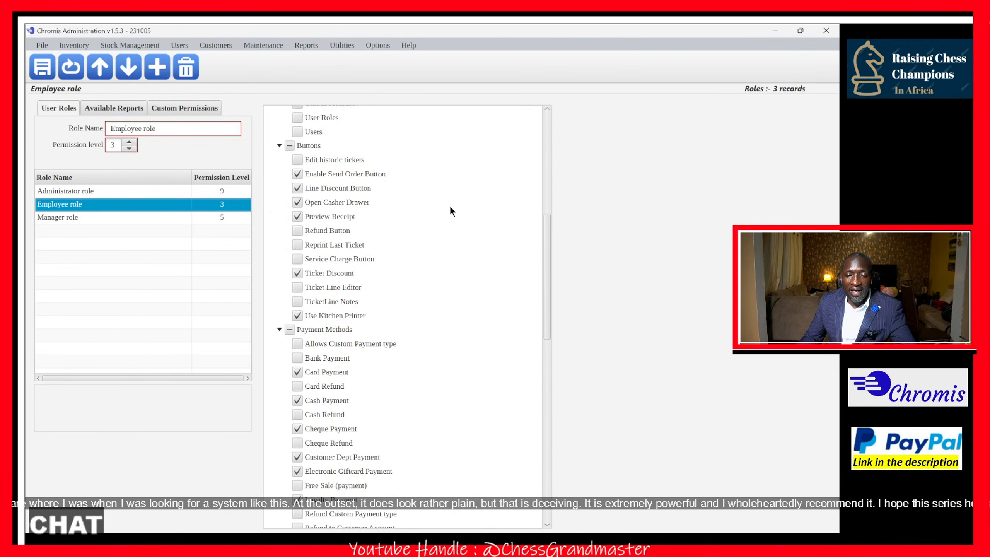
{"action": "scroll", "coordinate": [450, 211], "scroll_direction": "up", "scroll_amount": 5}
{"action": "scroll", "coordinate": [449, 207], "scroll_direction": "up", "scroll_amount": 3}
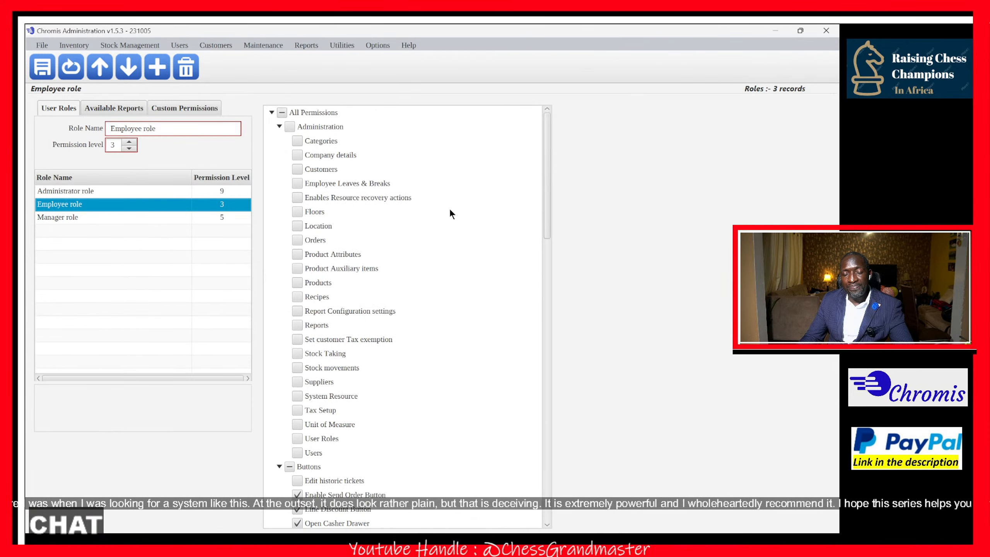
{"action": "scroll", "coordinate": [449, 208], "scroll_direction": "down", "scroll_amount": 4}
{"action": "scroll", "coordinate": [449, 208], "scroll_direction": "down", "scroll_amount": 12}
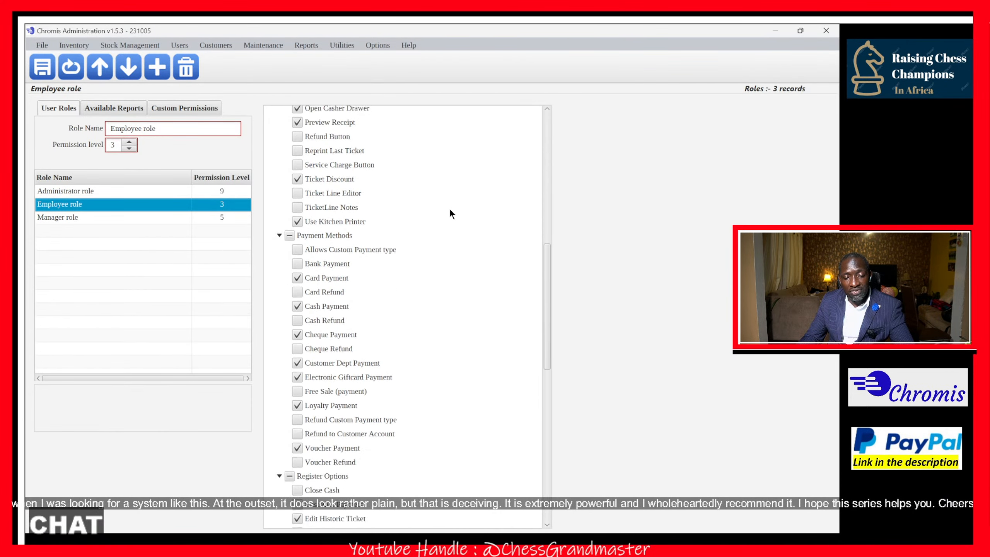
{"action": "scroll", "coordinate": [450, 210], "scroll_direction": "down", "scroll_amount": 4}
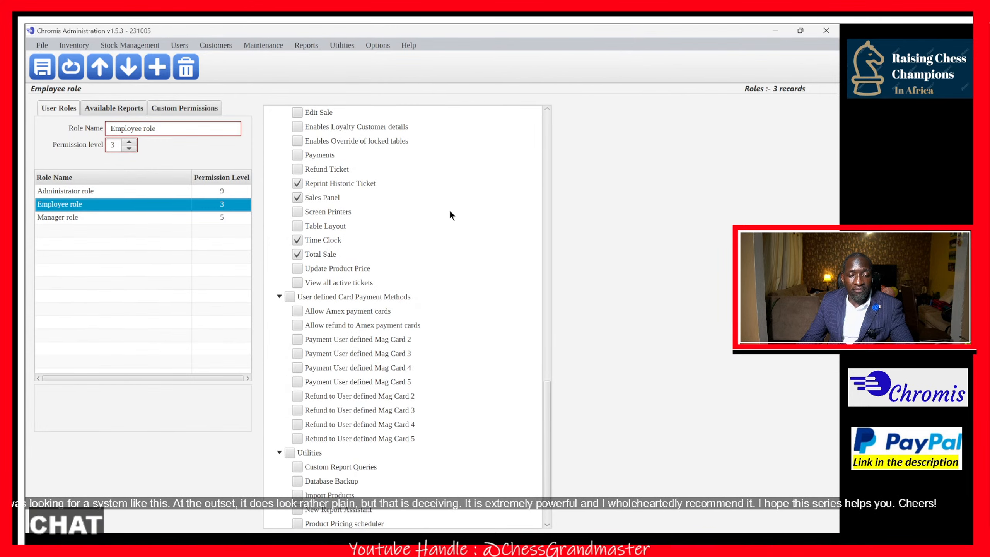
Select the Manager role and examine its administration and button permissions.
{"action": "scroll", "coordinate": [450, 217], "scroll_direction": "up", "scroll_amount": 8}
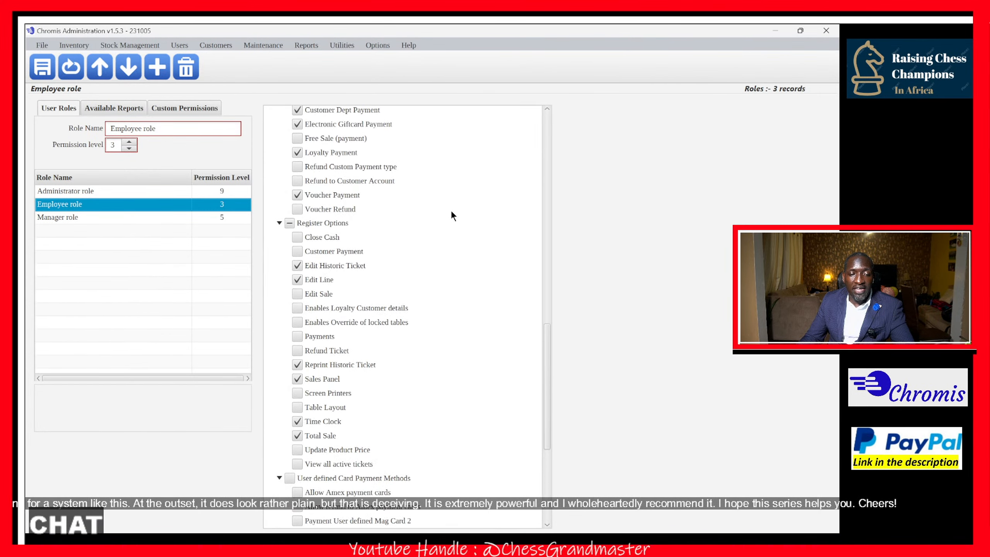
{"action": "left_click", "coordinate": [117, 221]}
{"action": "scroll", "coordinate": [431, 208], "scroll_direction": "down", "scroll_amount": 8}
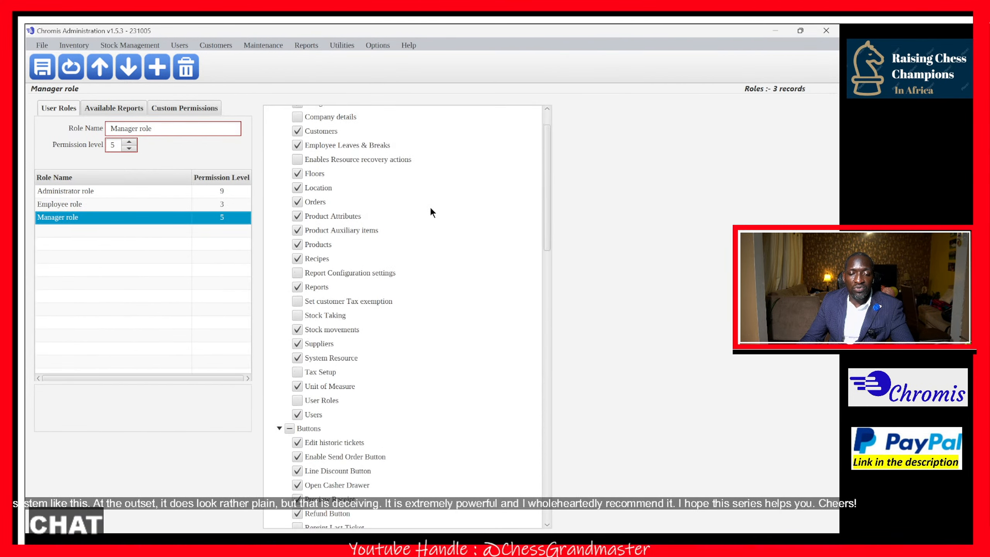
{"action": "scroll", "coordinate": [430, 210], "scroll_direction": "up", "scroll_amount": 6}
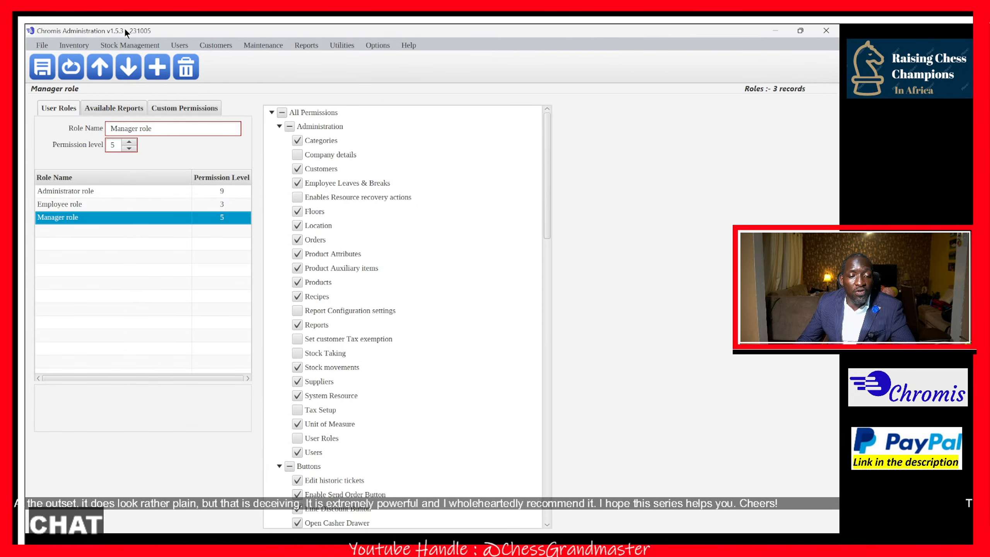
Add a new user role named Cashier with permission level 3 and save it.
{"action": "left_click", "coordinate": [153, 64]}
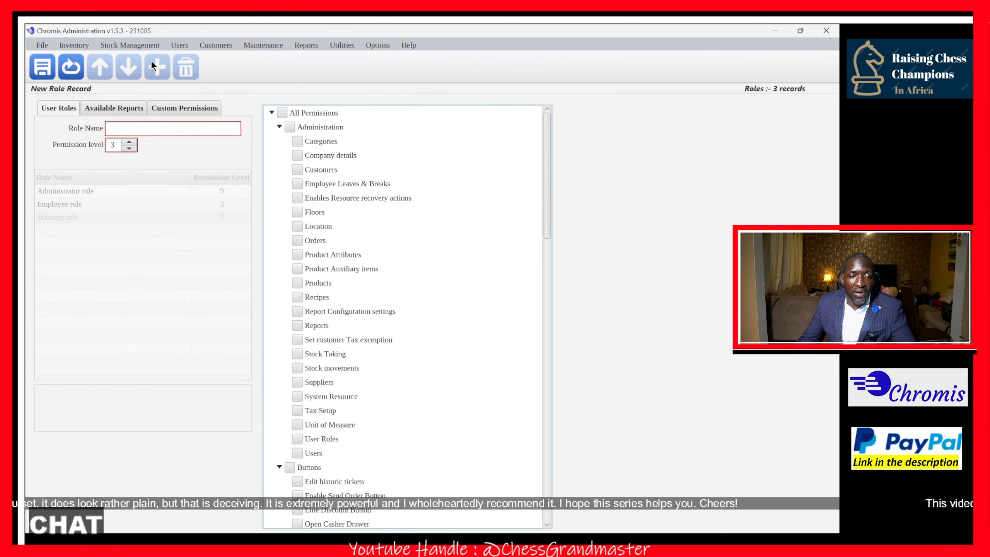
{"action": "left_click", "coordinate": [141, 130]}
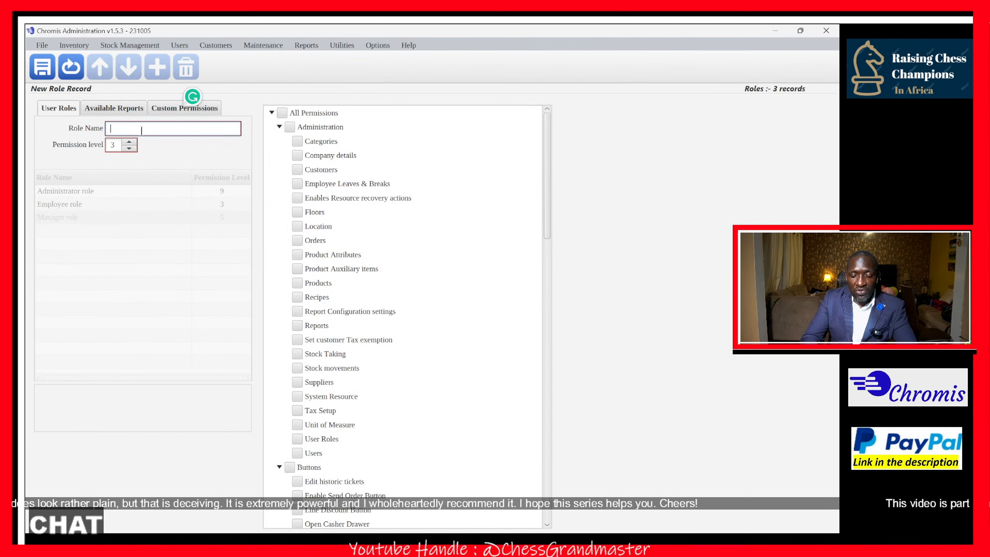
{"action": "type", "text": "Cashi"}
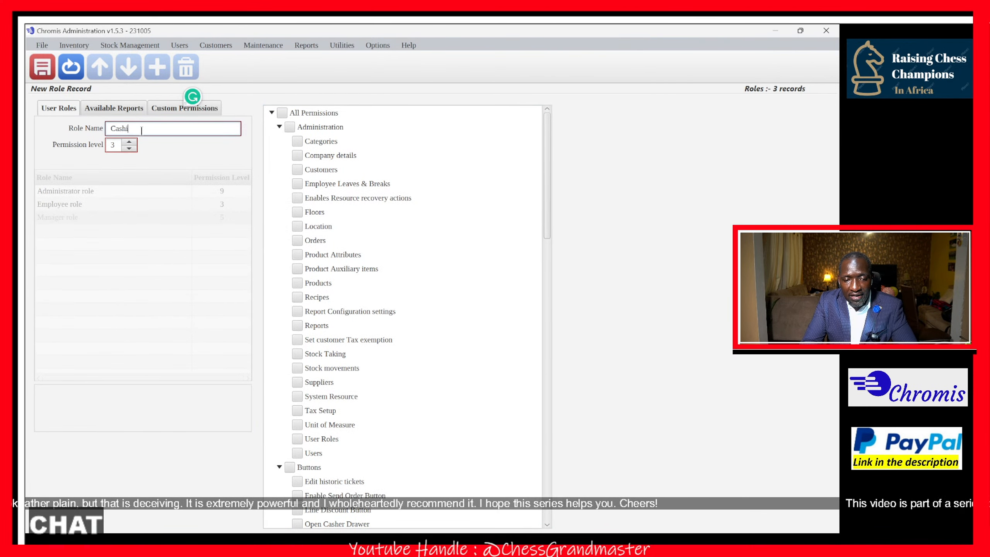
{"action": "type", "text": "er"}
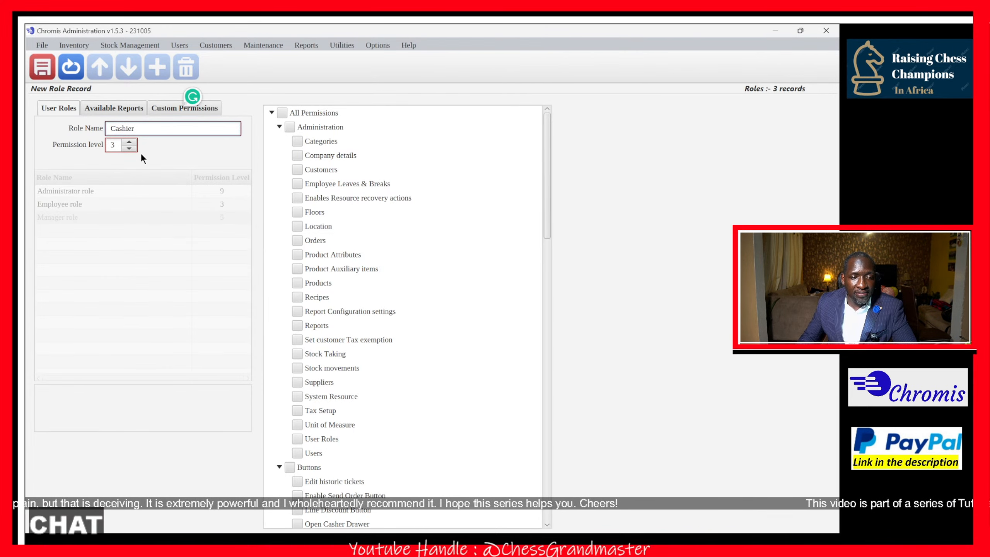
{"action": "left_click", "coordinate": [47, 67]}
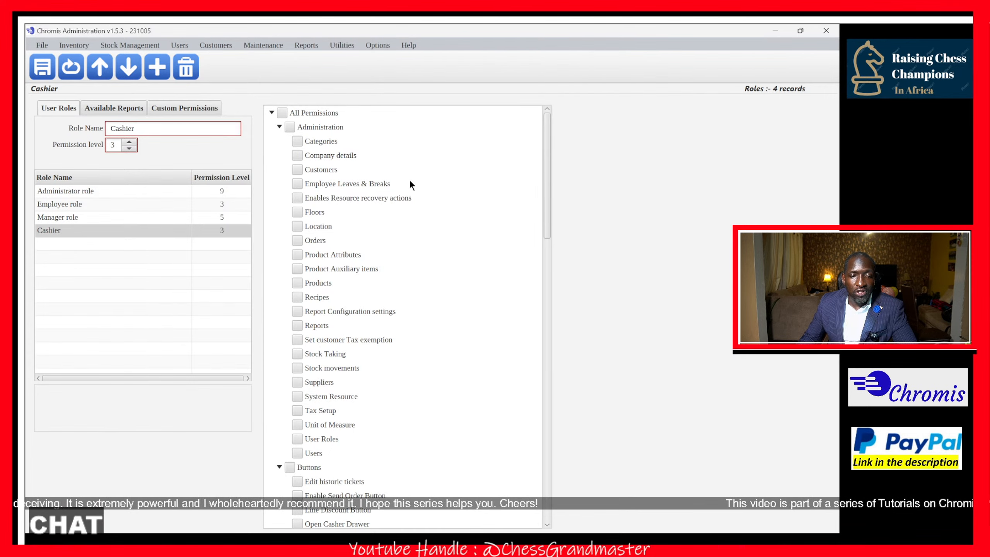
Grant the Cashier role the Ticket Discount, Ticket Line Editor and TicketLine Notes permissions and save the role.
{"action": "scroll", "coordinate": [356, 233], "scroll_direction": "down", "scroll_amount": 10}
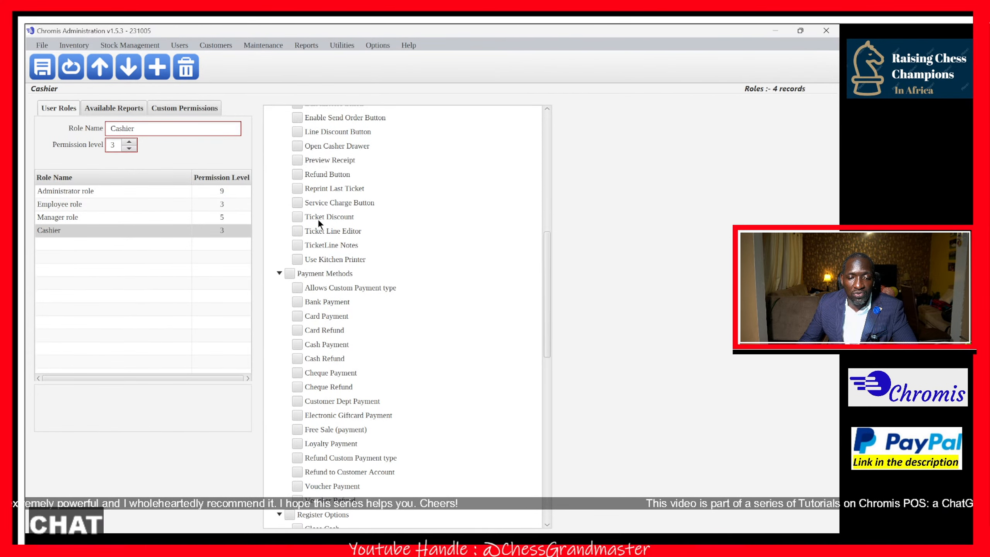
{"action": "left_click", "coordinate": [300, 217]}
{"action": "left_click", "coordinate": [300, 230]}
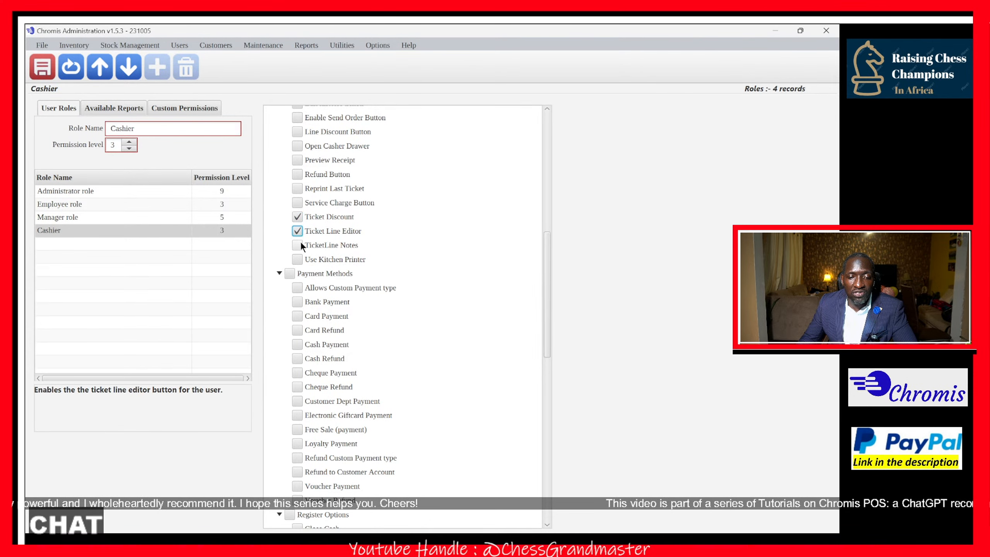
{"action": "left_click", "coordinate": [300, 244]}
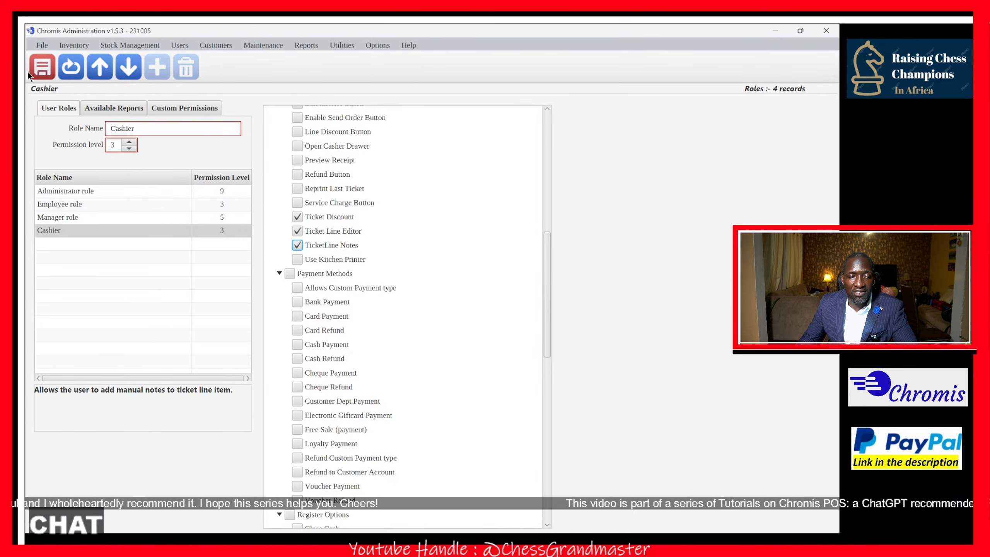
{"action": "left_click", "coordinate": [42, 68]}
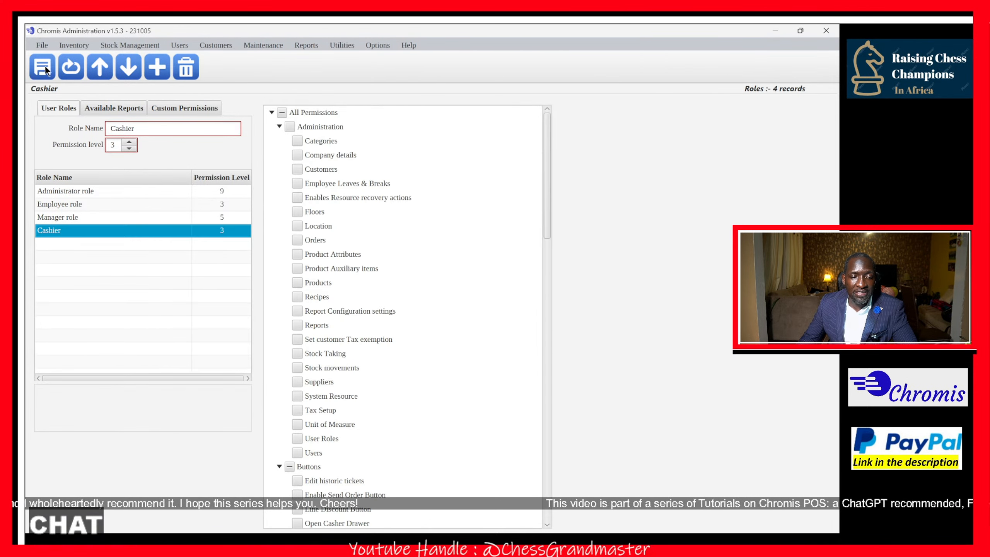
{"action": "left_click", "coordinate": [186, 129]}
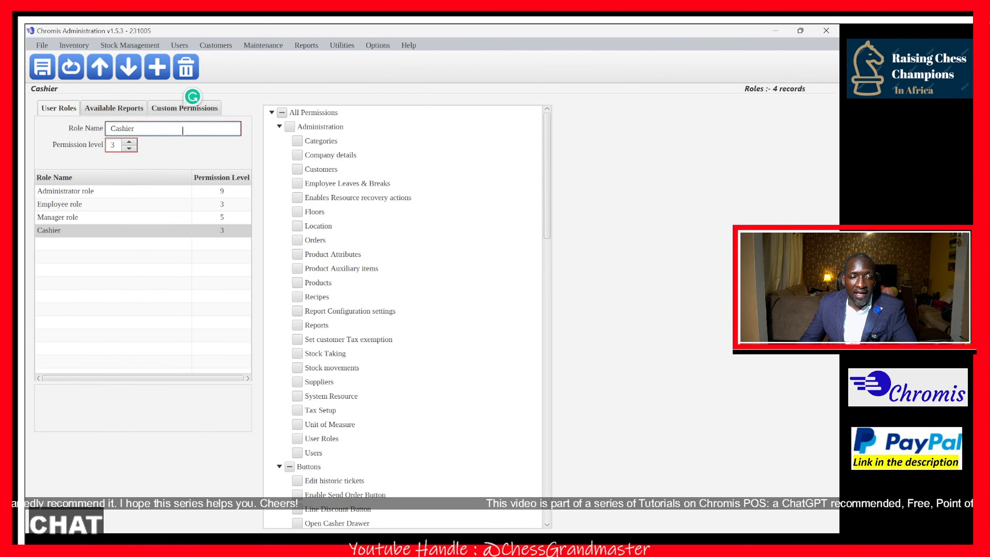
Add a Waiter role with permission level 3, grant it all permissions and save it.
{"action": "left_click", "coordinate": [160, 61]}
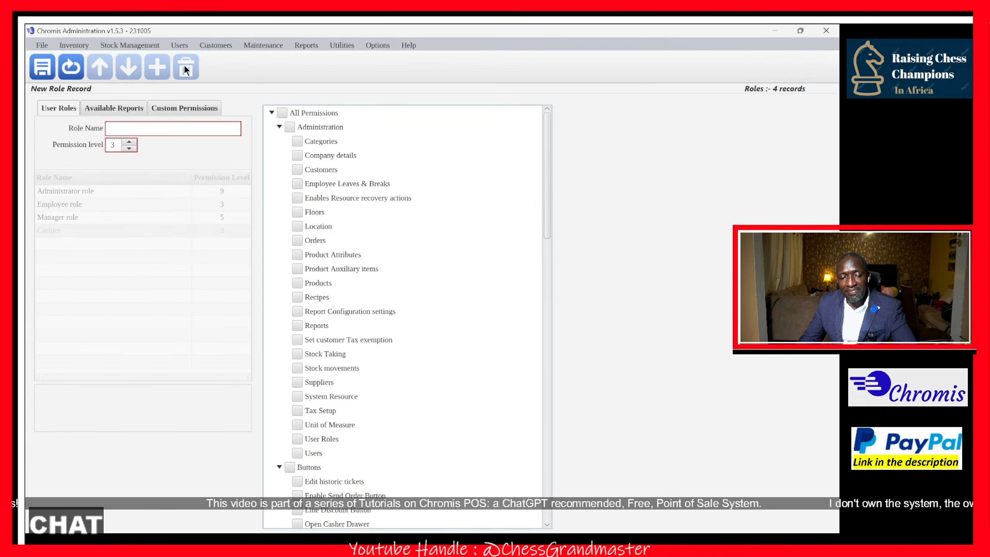
{"action": "left_click", "coordinate": [189, 132]}
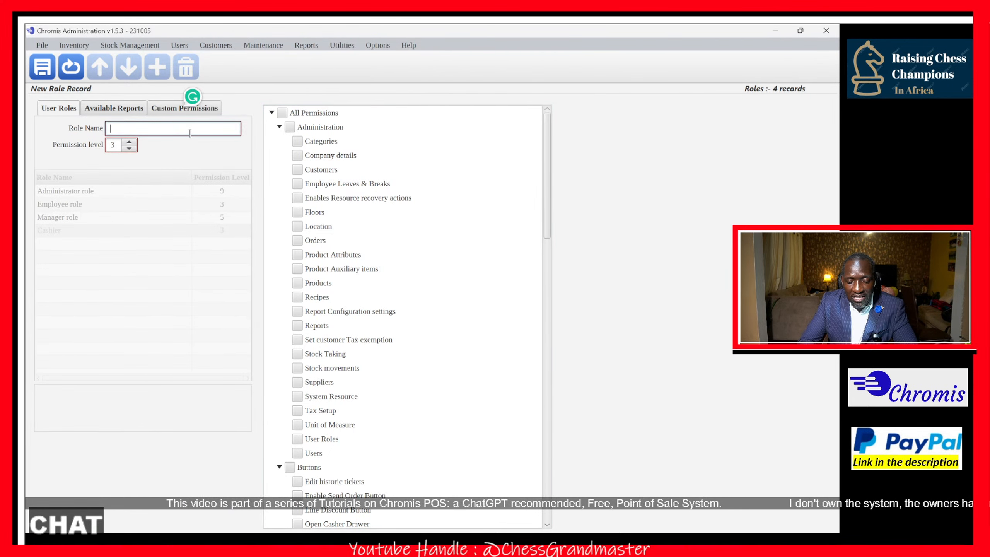
{"action": "type", "text": "Waiter"}
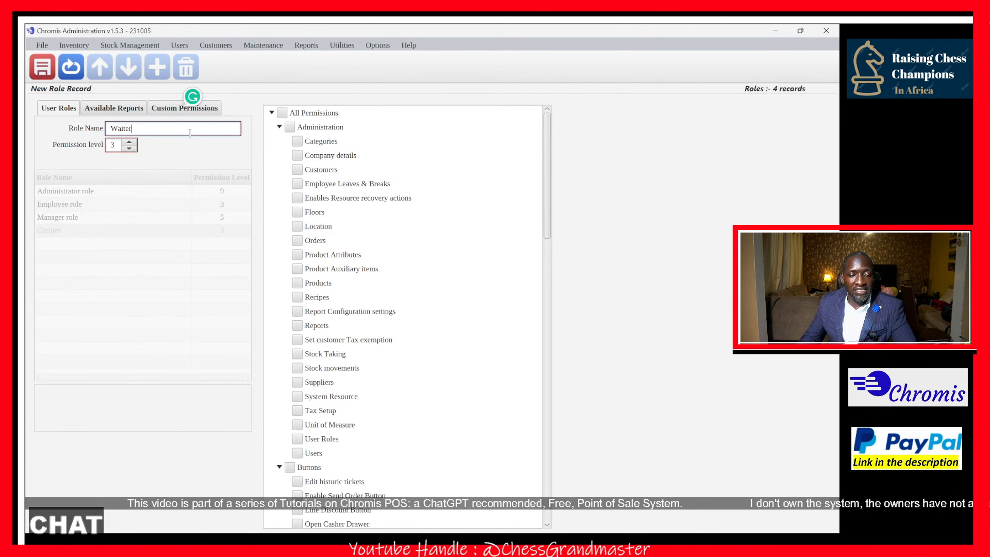
{"action": "left_click", "coordinate": [129, 142]}
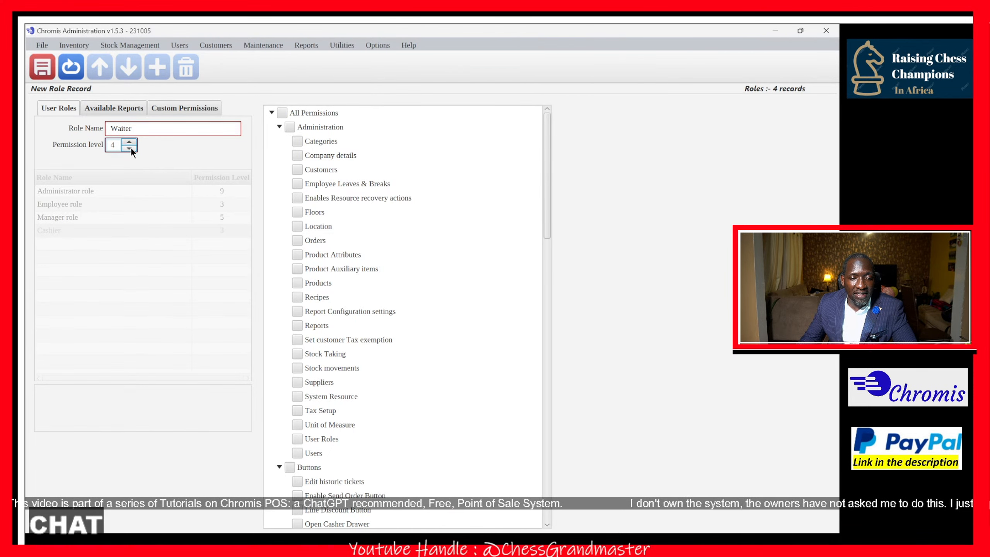
{"action": "left_click", "coordinate": [129, 148]}
{"action": "left_click", "coordinate": [42, 66]}
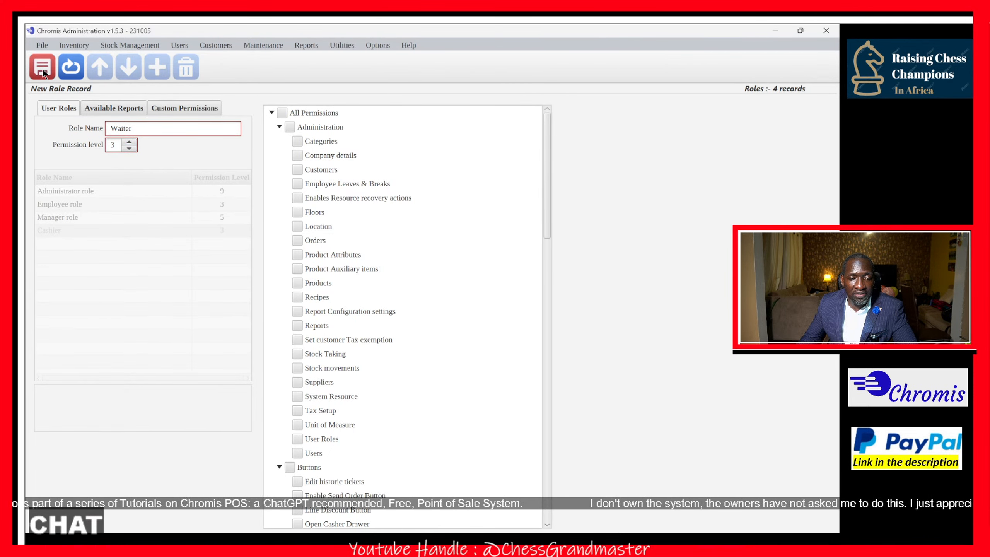
{"action": "left_click", "coordinate": [283, 114]}
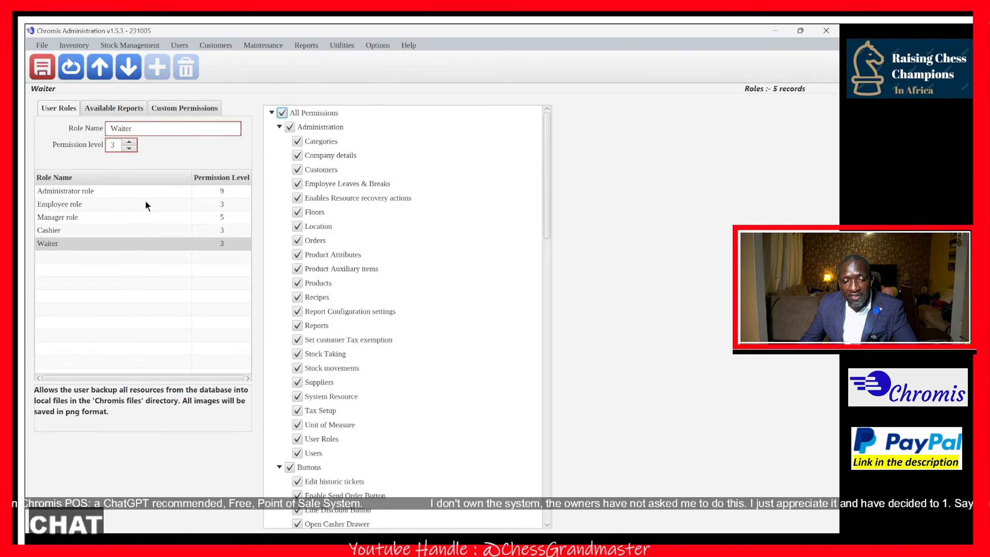
{"action": "left_click", "coordinate": [46, 73]}
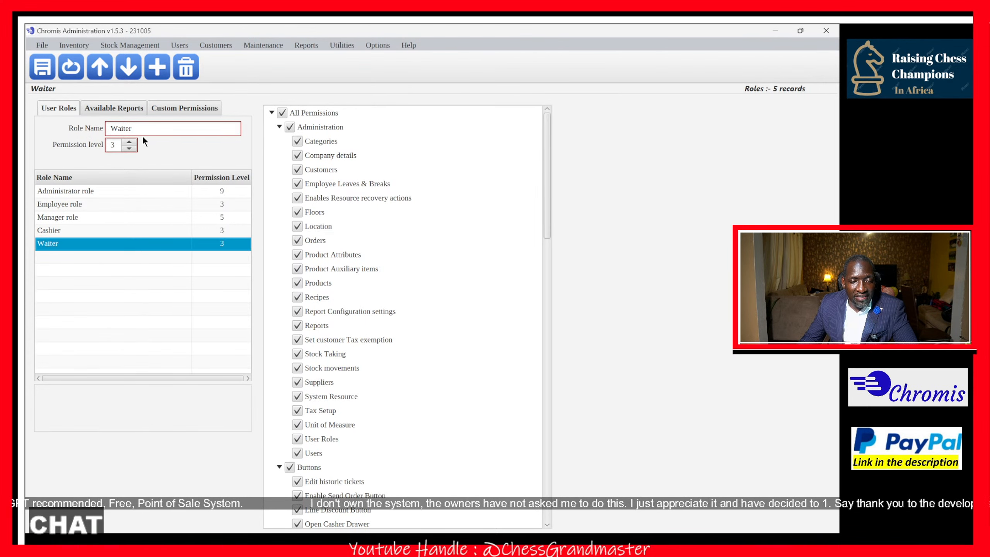
Add a Super Boss role with permission level 9 and all permissions granted, and save it.
{"action": "left_click", "coordinate": [157, 63]}
{"action": "left_click", "coordinate": [130, 126]}
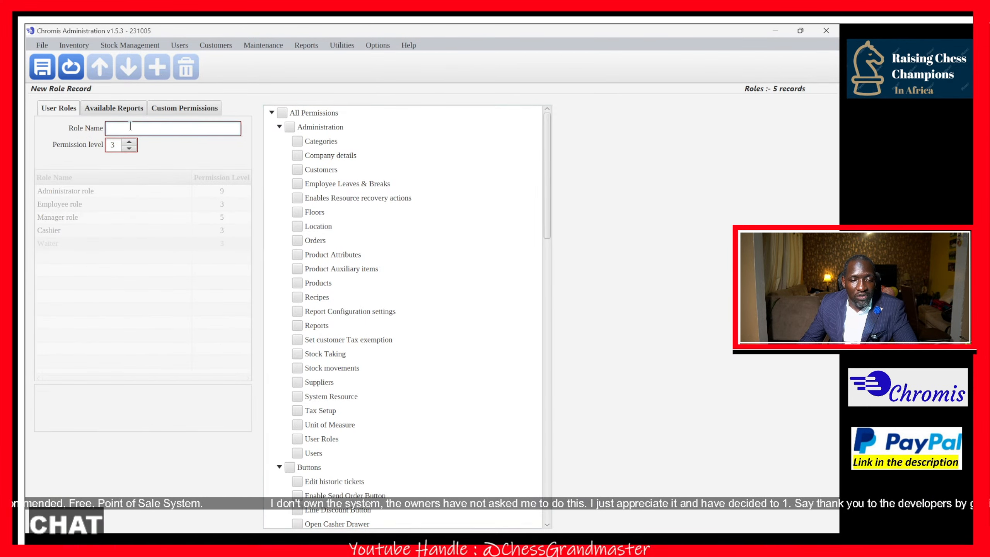
{"action": "type", "text": "Super"}
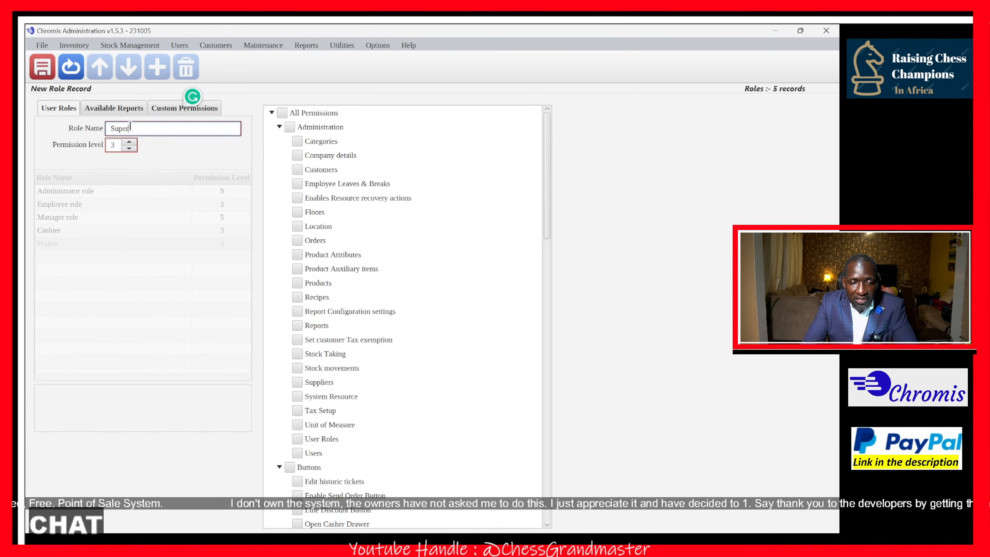
{"action": "type", "text": " Boss"}
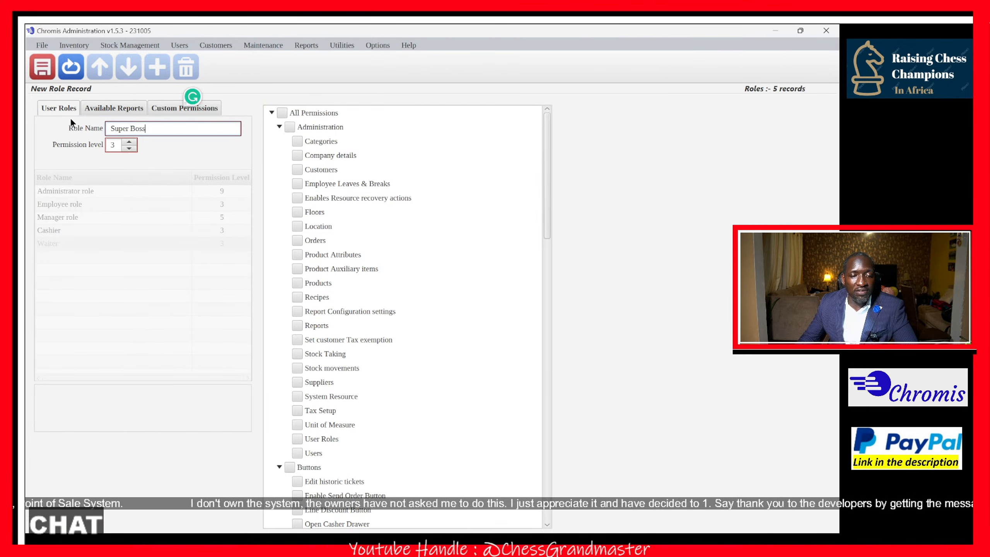
{"action": "left_click", "coordinate": [130, 141]}
{"action": "left_click", "coordinate": [129, 141]}
{"action": "left_click", "coordinate": [129, 142]}
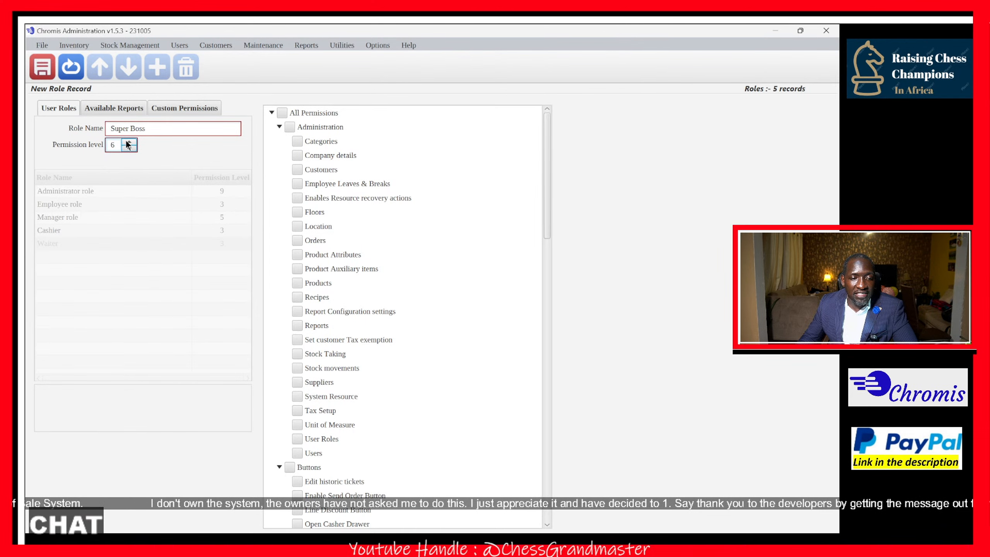
{"action": "left_click", "coordinate": [129, 141]}
{"action": "left_click", "coordinate": [129, 142]}
{"action": "left_click", "coordinate": [130, 141]}
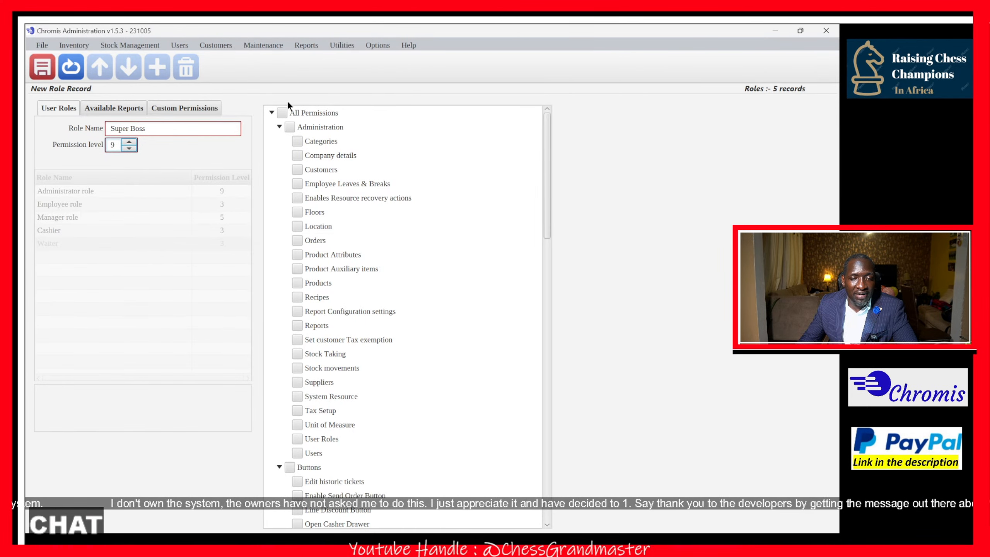
{"action": "left_click", "coordinate": [282, 112]}
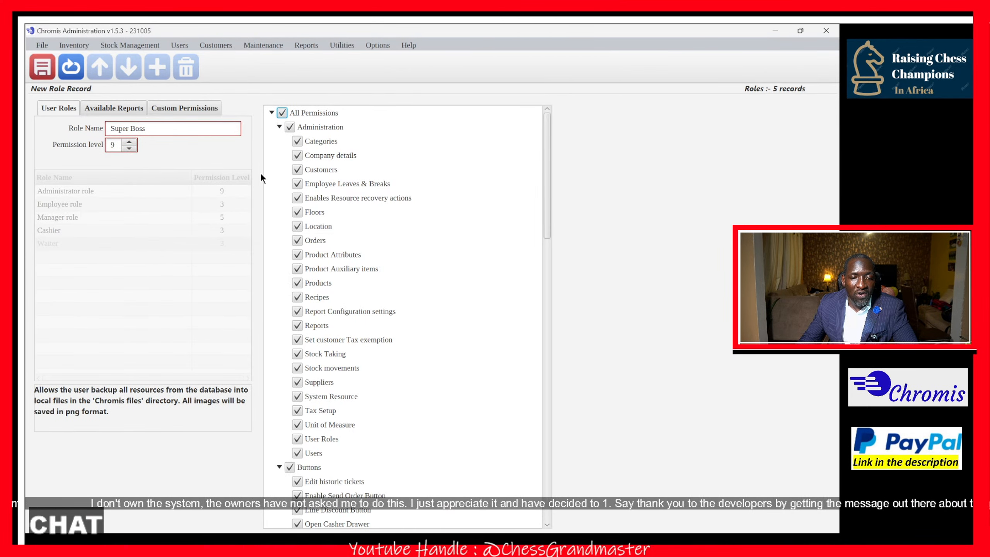
{"action": "left_click", "coordinate": [46, 67]}
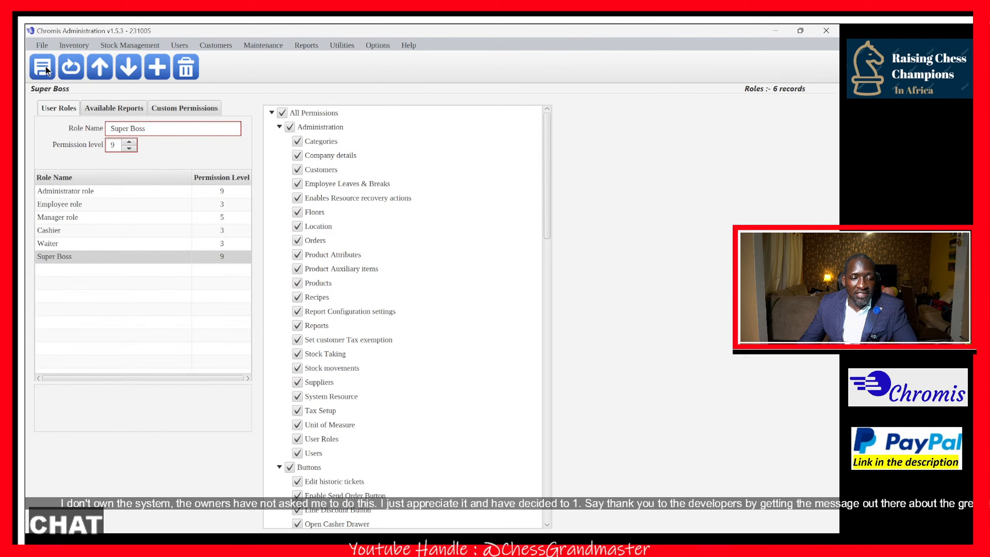
Clear all permissions from the Waiter role and look through the permission groups.
{"action": "left_click", "coordinate": [153, 245]}
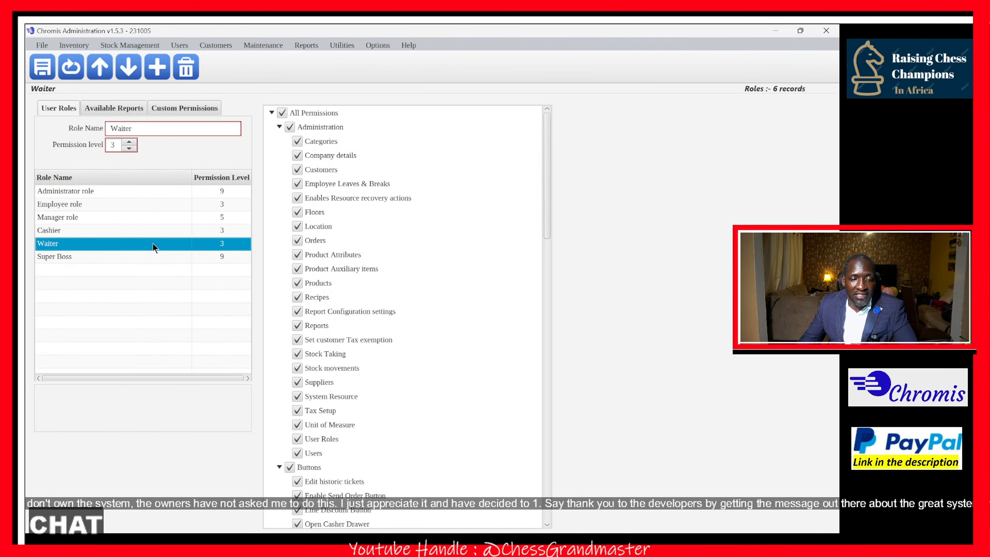
{"action": "left_click", "coordinate": [282, 113]}
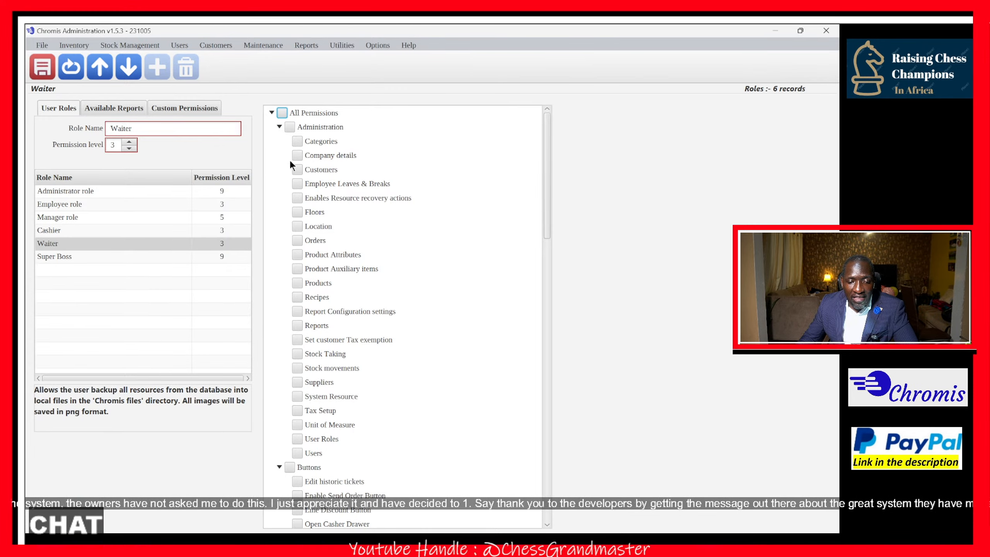
{"action": "scroll", "coordinate": [289, 243], "scroll_direction": "down", "scroll_amount": 8}
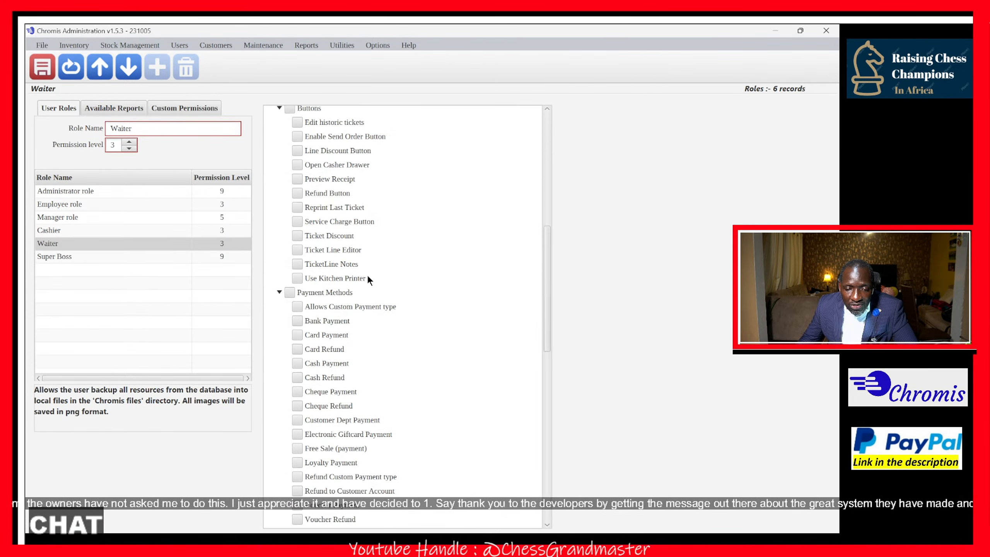
{"action": "scroll", "coordinate": [367, 274], "scroll_direction": "down", "scroll_amount": 8}
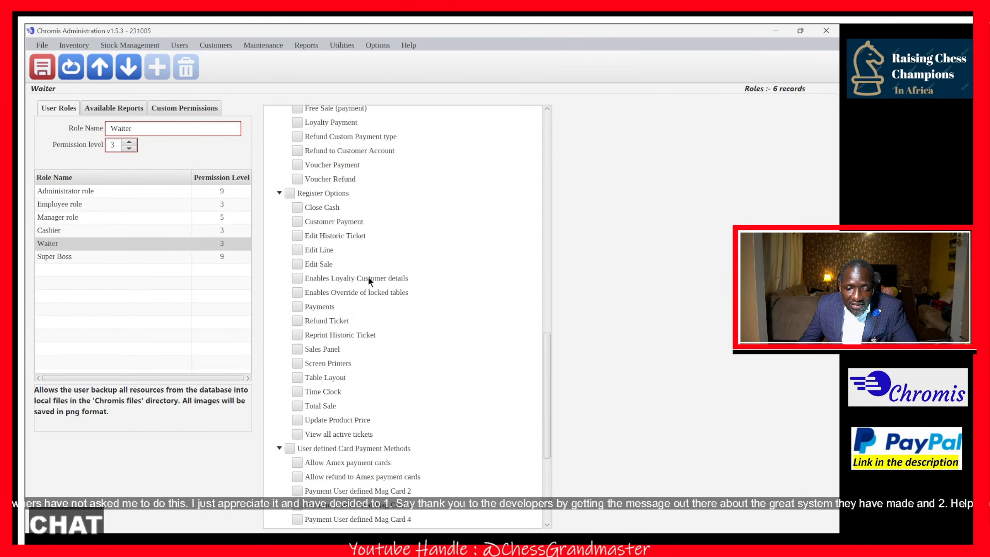
{"action": "scroll", "coordinate": [368, 275], "scroll_direction": "down", "scroll_amount": 5}
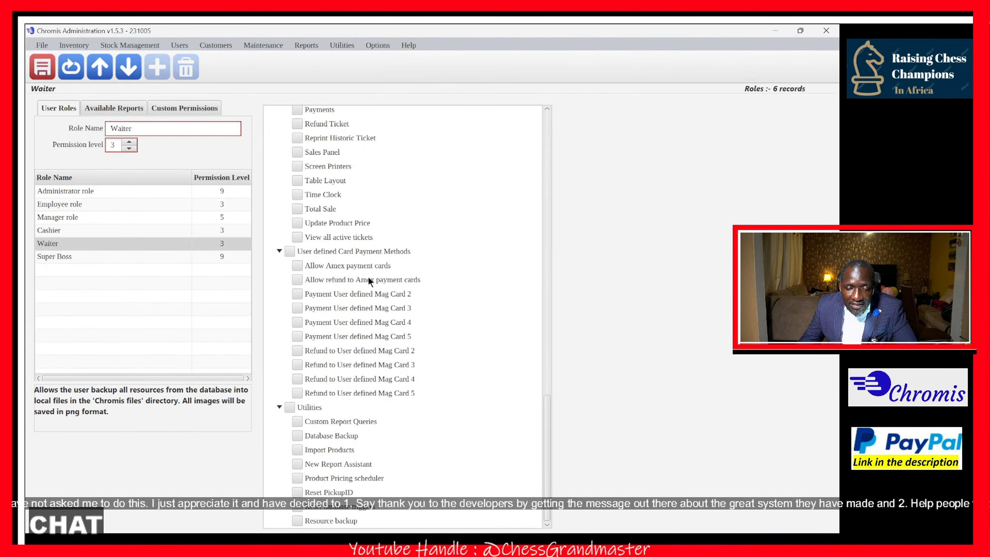
{"action": "scroll", "coordinate": [368, 277], "scroll_direction": "up", "scroll_amount": 14}
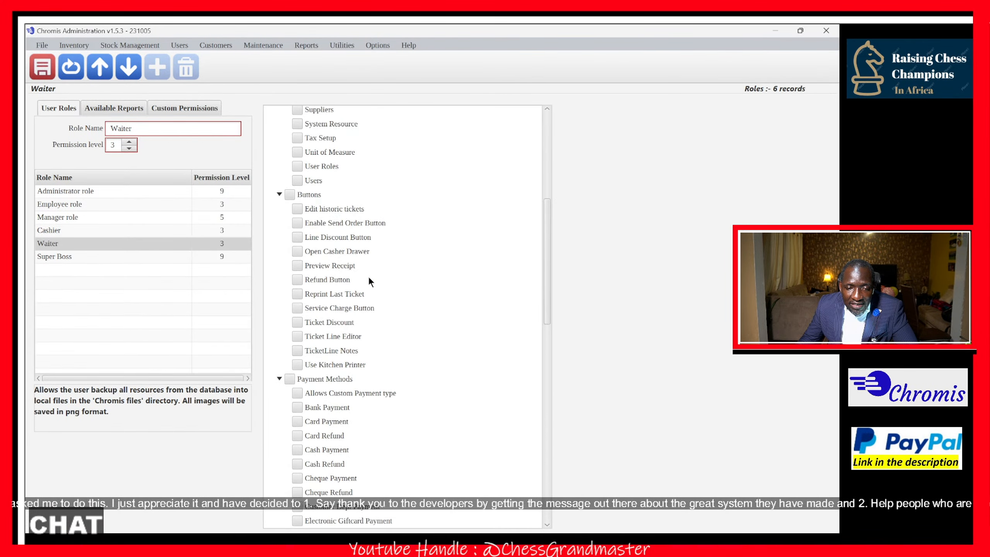
{"action": "scroll", "coordinate": [369, 279], "scroll_direction": "up", "scroll_amount": 7}
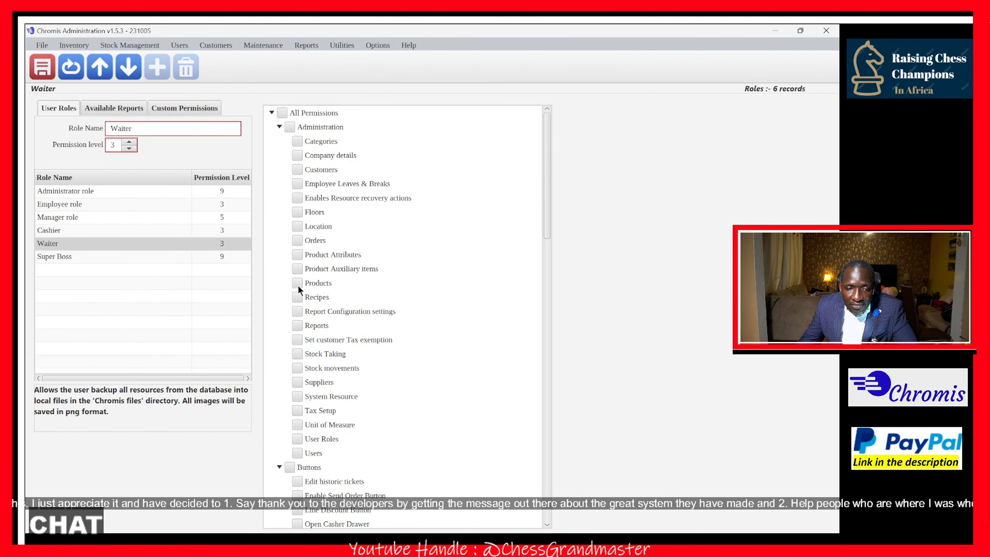
Grant the Waiter role the Administration permissions from Categories to Report Configuration settings, except Enables Resource recovery actions and Location.
{"action": "left_click", "coordinate": [297, 141]}
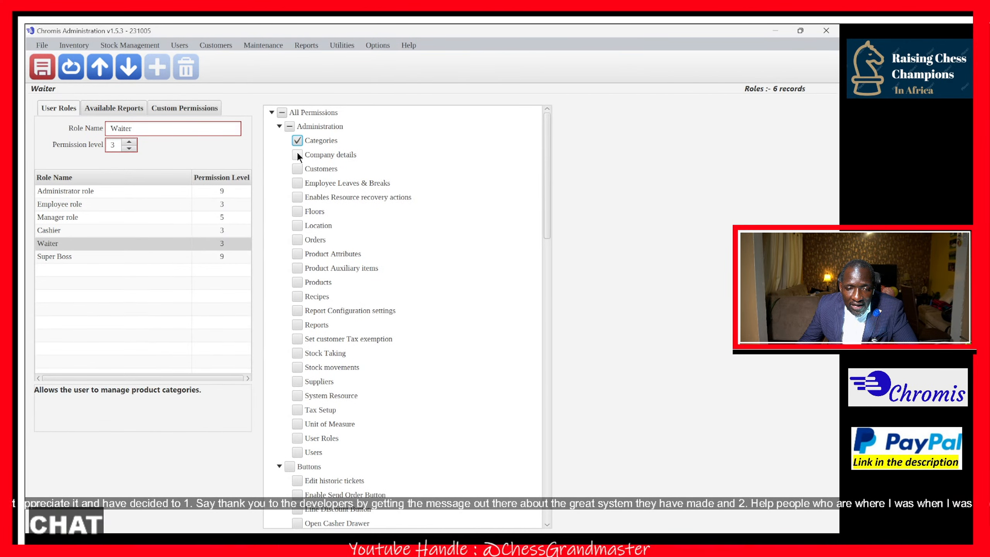
{"action": "left_click", "coordinate": [297, 155]}
{"action": "left_click", "coordinate": [298, 169]}
{"action": "left_click", "coordinate": [297, 183]}
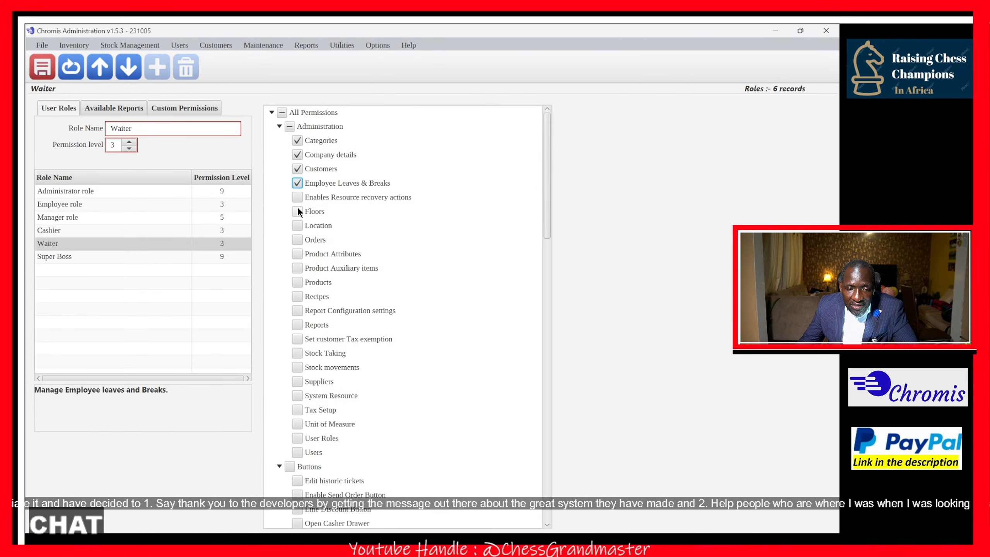
{"action": "left_click", "coordinate": [297, 211]}
{"action": "left_click", "coordinate": [297, 240]}
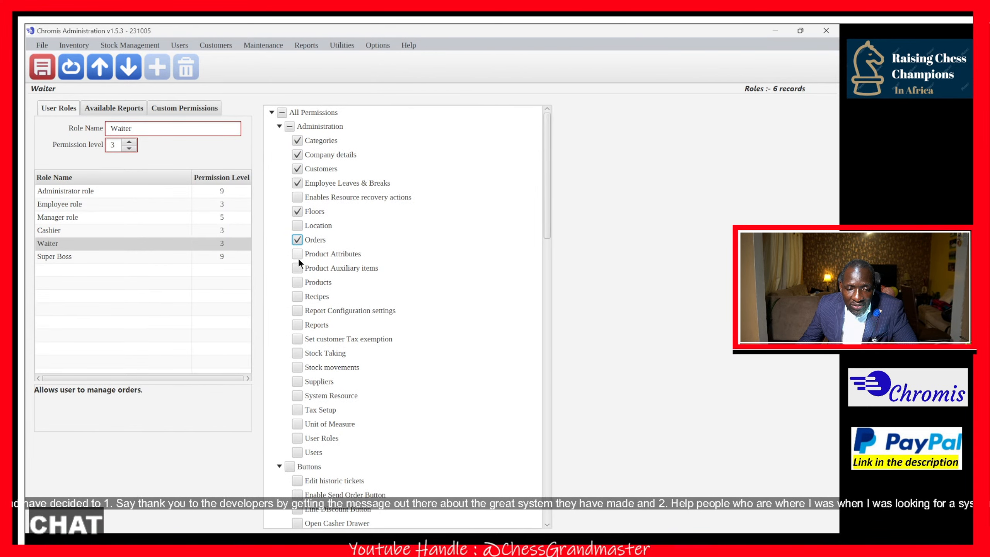
{"action": "left_click", "coordinate": [297, 253]}
{"action": "left_click", "coordinate": [297, 268]}
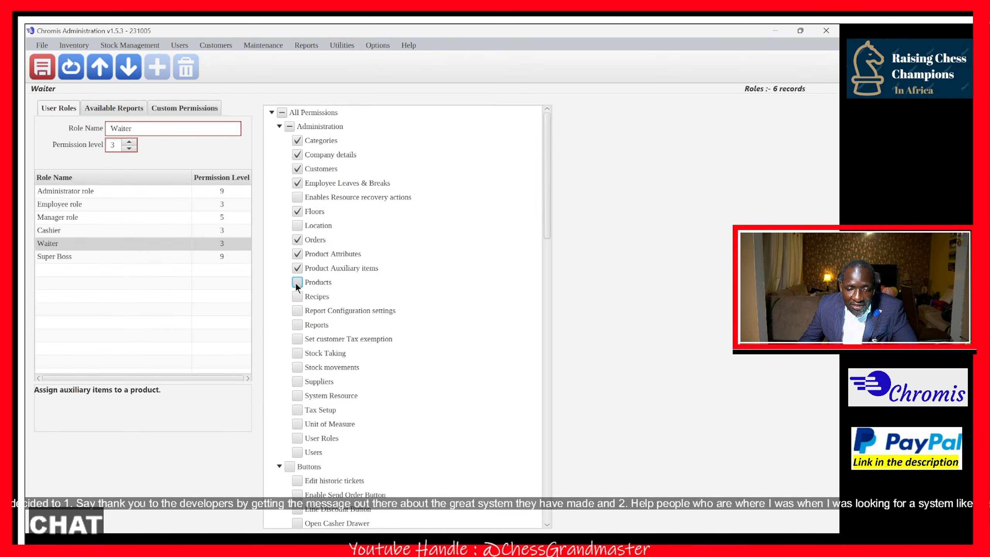
{"action": "left_click", "coordinate": [297, 282]}
{"action": "left_click", "coordinate": [297, 297]}
{"action": "left_click", "coordinate": [297, 311]}
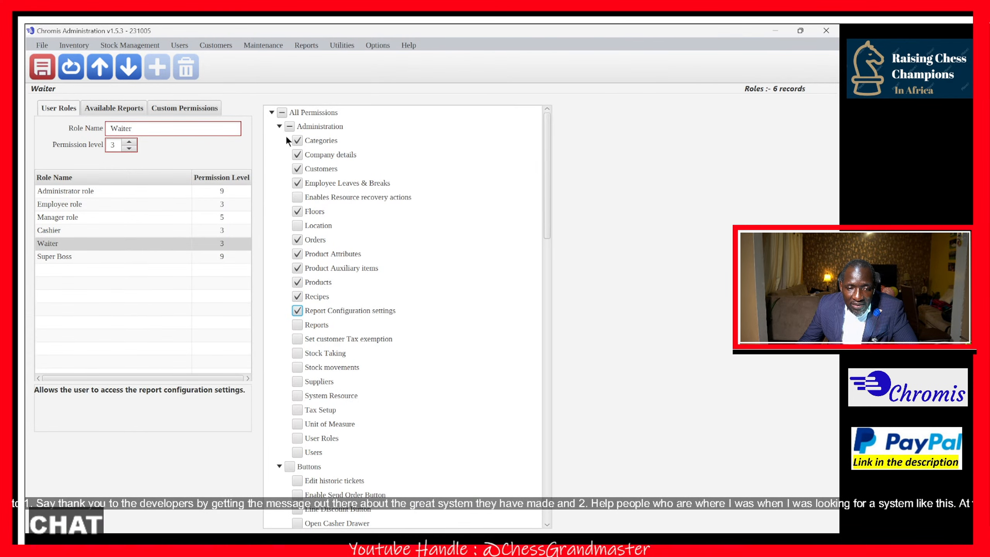
Grant the Waiter role all permissions and save the role.
{"action": "left_click", "coordinate": [283, 112]}
{"action": "left_click", "coordinate": [432, 211]}
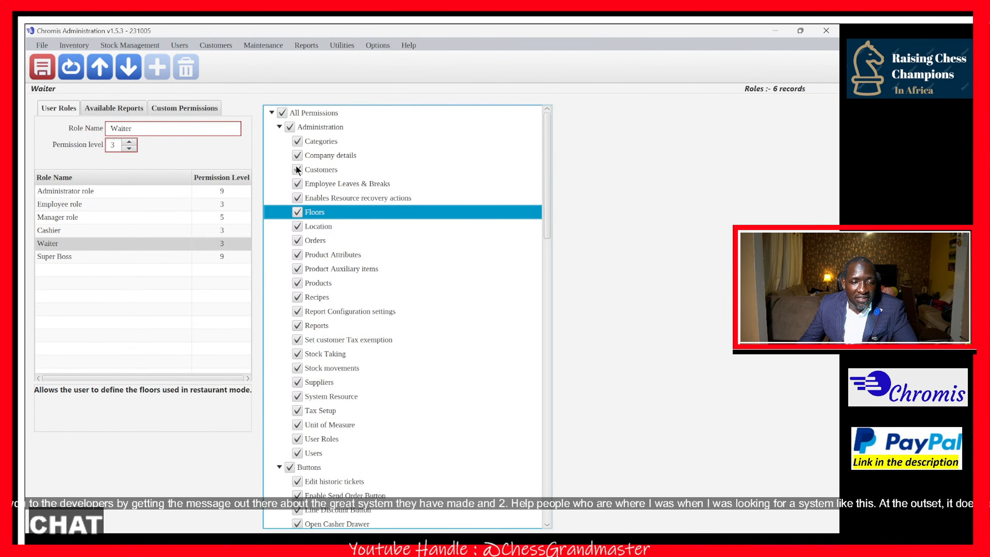
{"action": "left_click", "coordinate": [39, 65]}
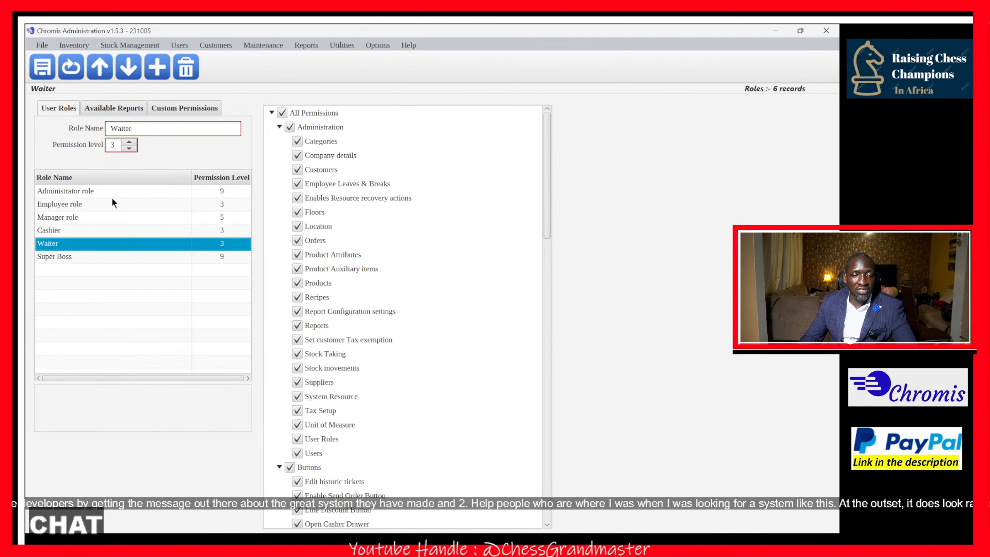
Try to delete the Employee role from the user roles.
{"action": "left_click", "coordinate": [80, 195]}
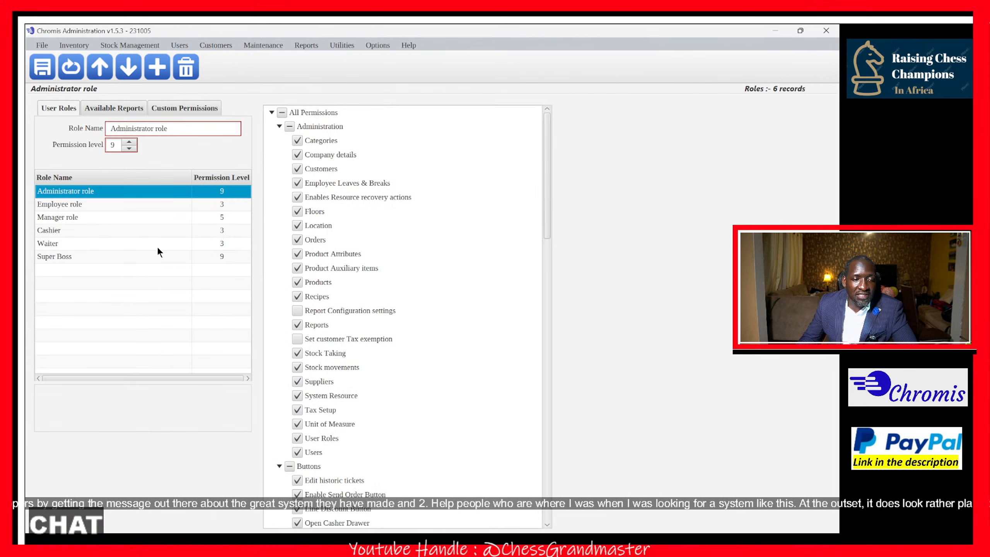
{"action": "left_click", "coordinate": [113, 204]}
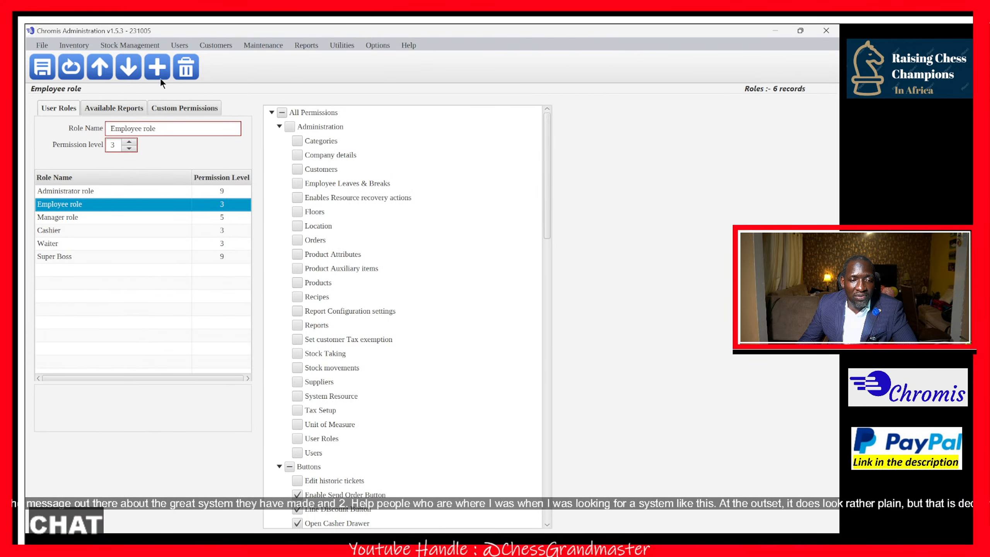
{"action": "left_click", "coordinate": [184, 65]}
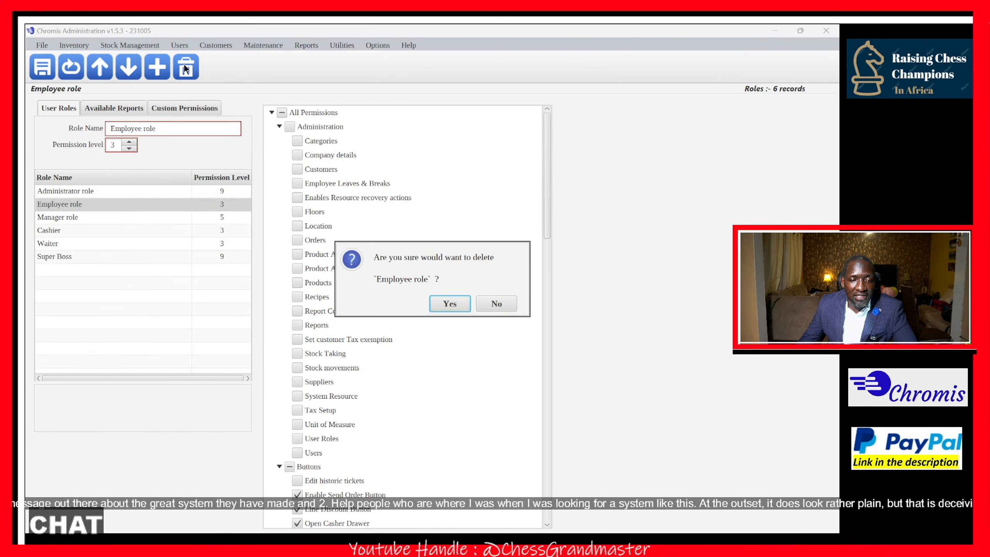
{"action": "left_click", "coordinate": [459, 305]}
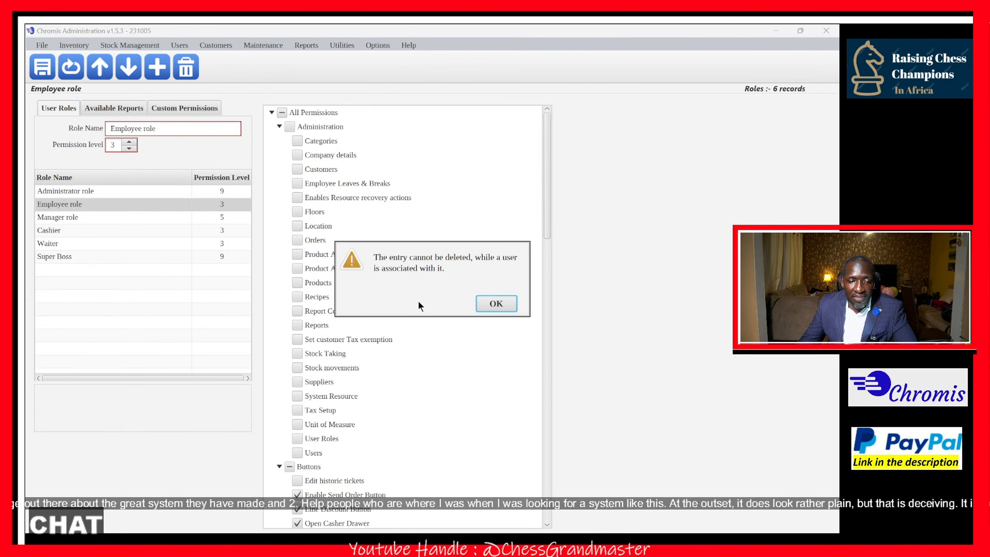
{"action": "left_click", "coordinate": [494, 304]}
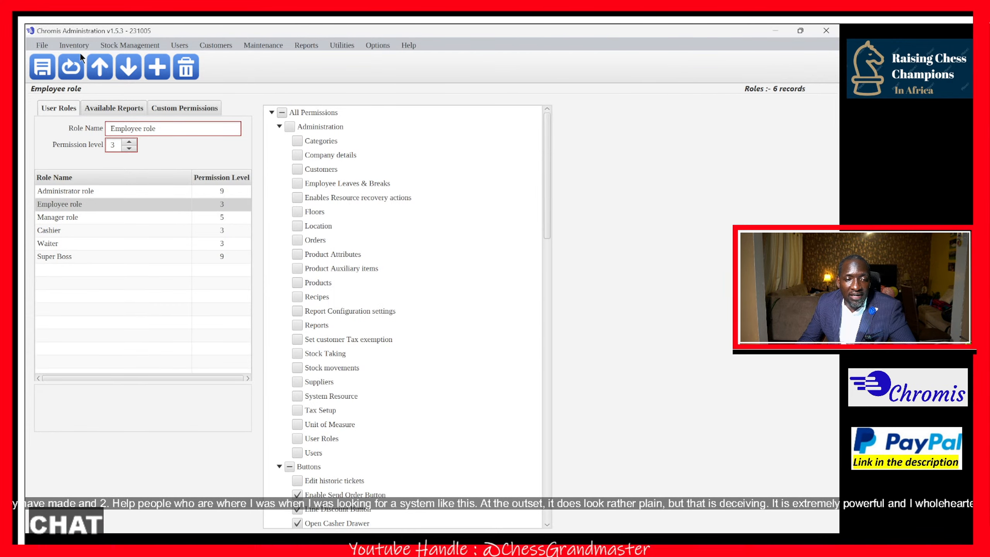
Open the users list and try to remove the Employee user by clearing its picture and saving the record.
{"action": "left_click", "coordinate": [173, 43]}
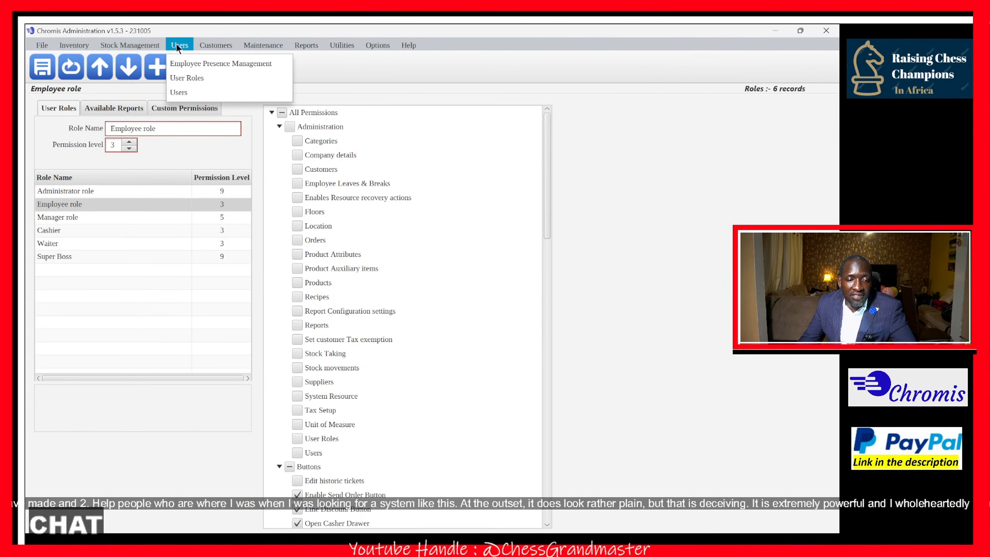
{"action": "left_click", "coordinate": [178, 93]}
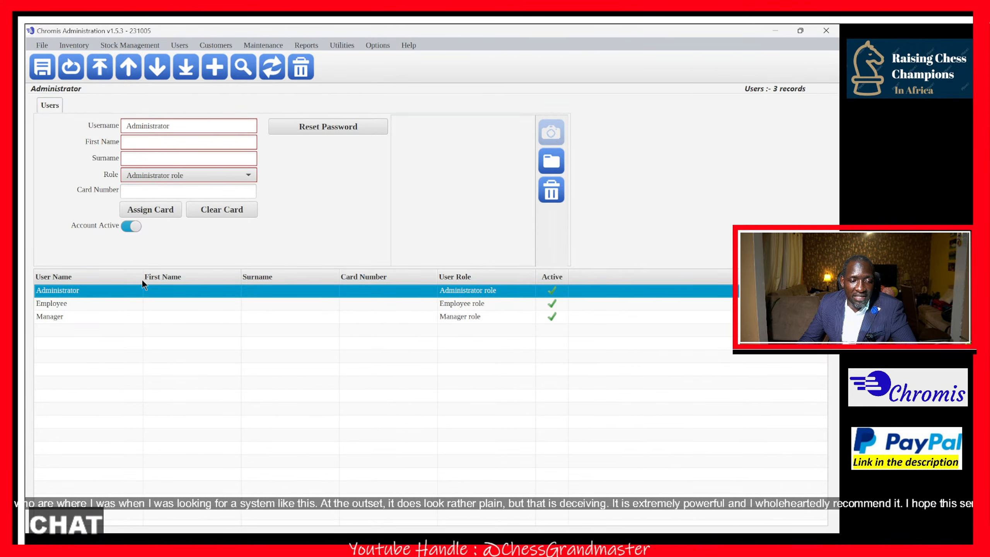
{"action": "left_click", "coordinate": [111, 304]}
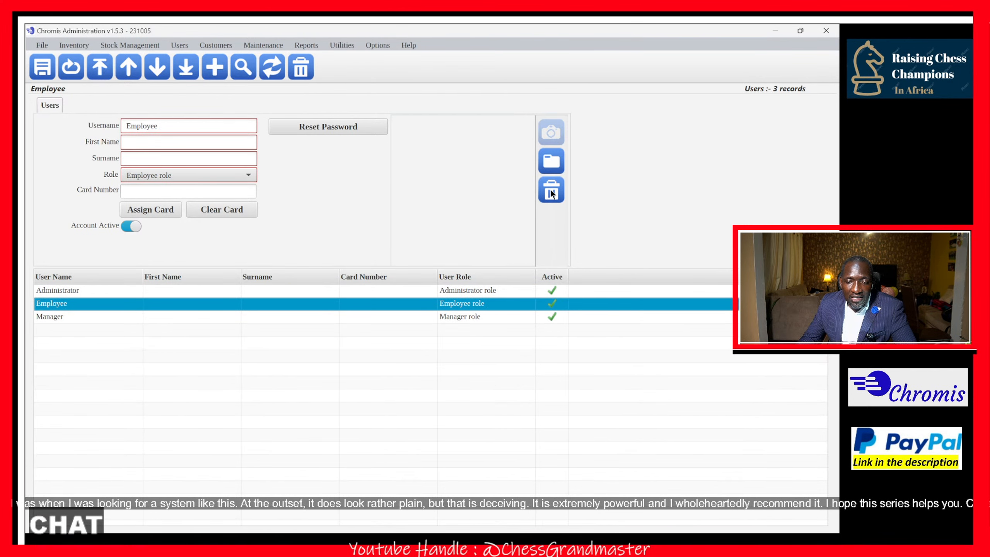
{"action": "left_click", "coordinate": [542, 193]}
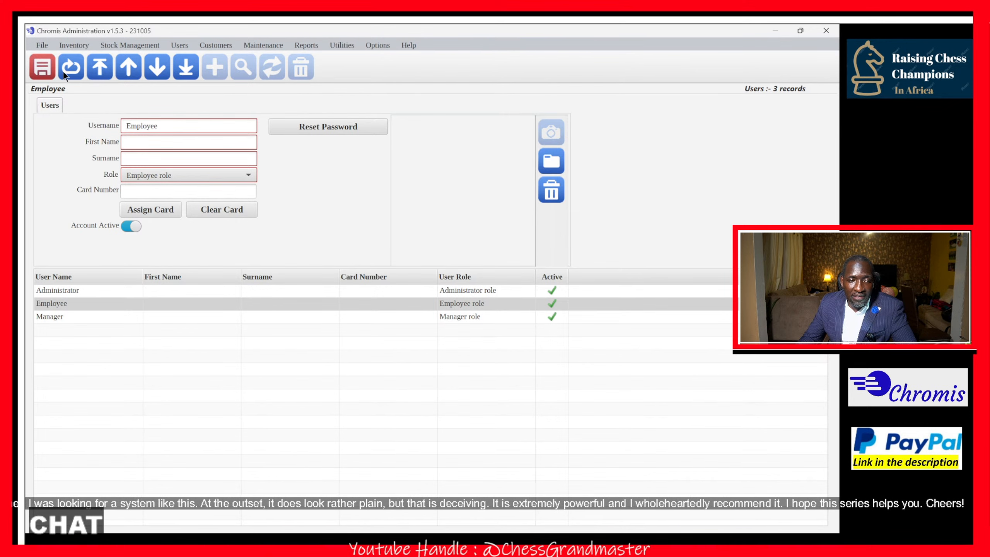
{"action": "left_click", "coordinate": [47, 69]}
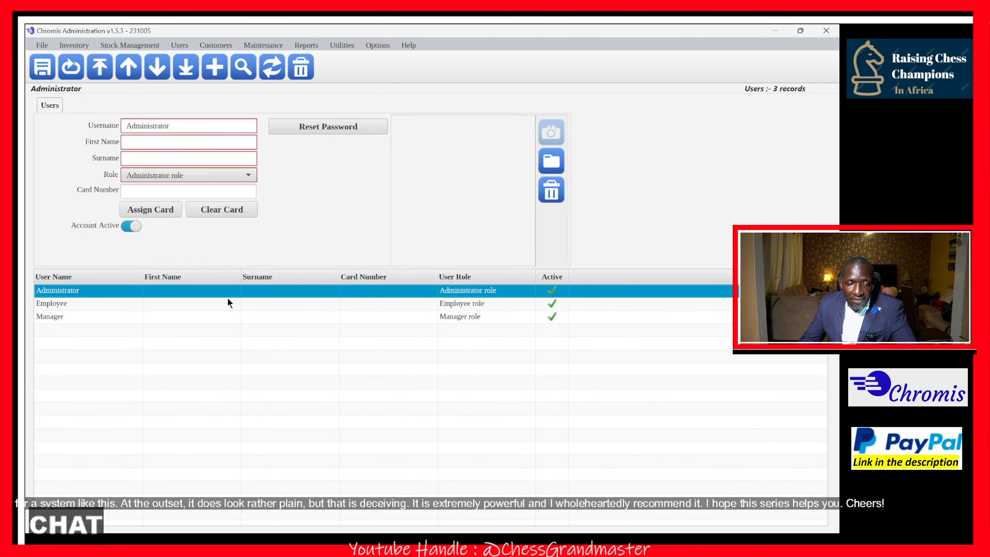
{"action": "left_click", "coordinate": [124, 305]}
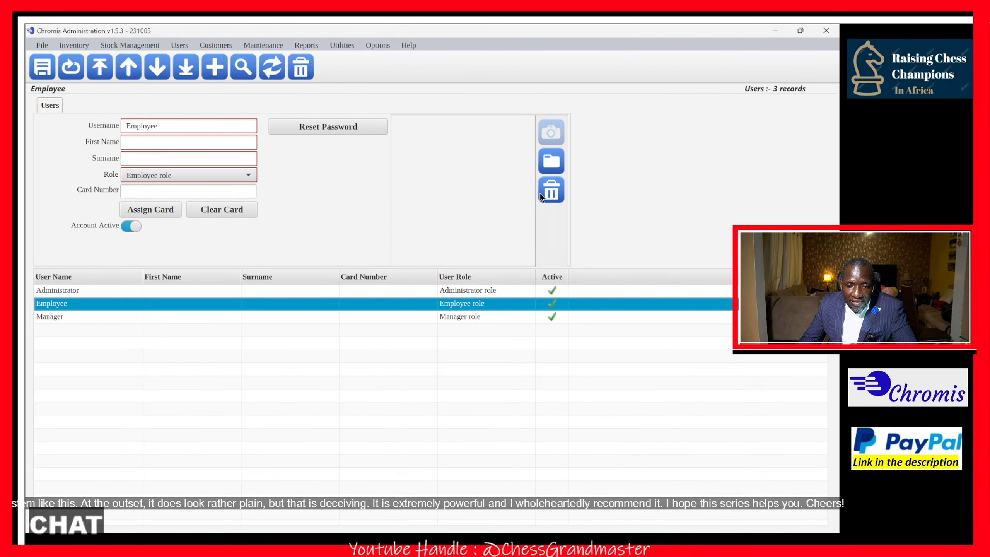
{"action": "left_click", "coordinate": [550, 195]}
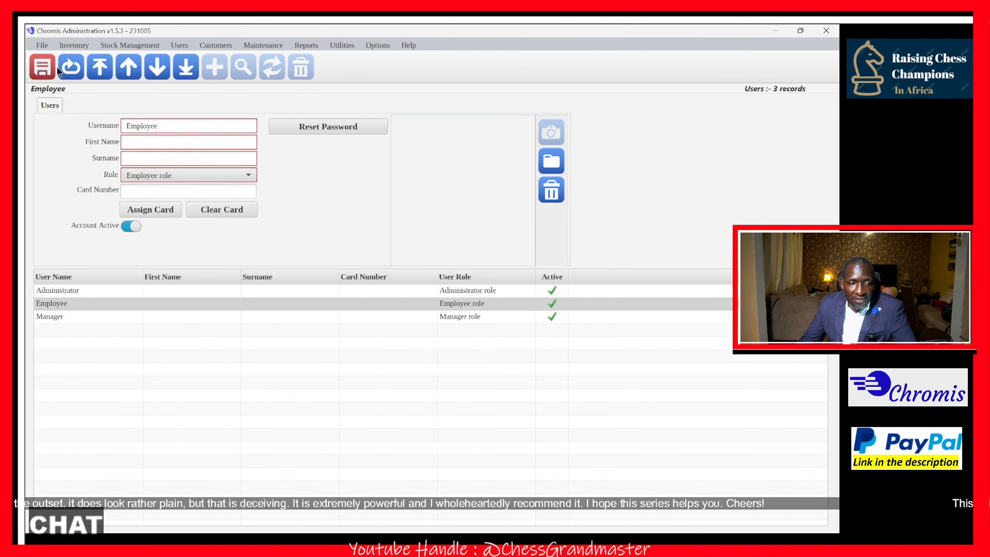
{"action": "left_click", "coordinate": [45, 67]}
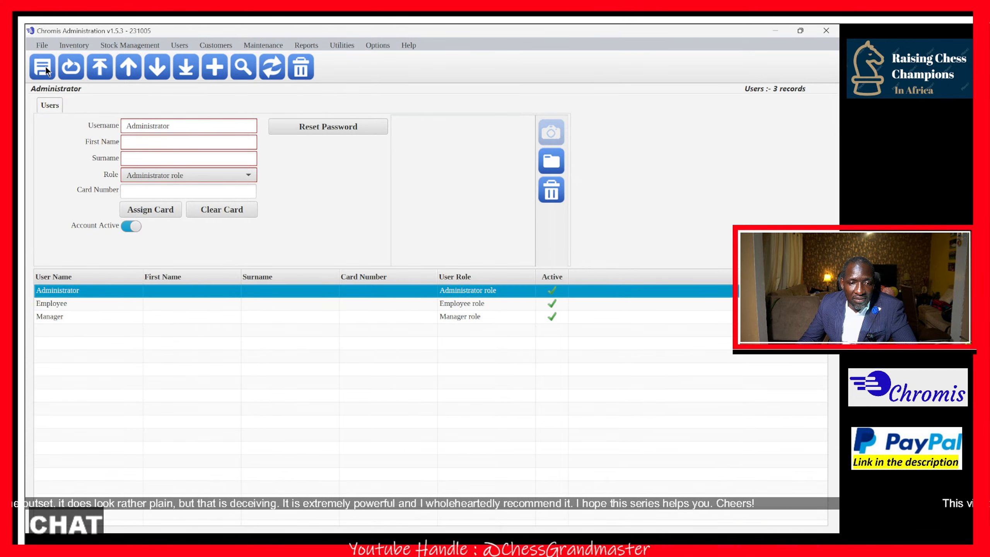
Delete the Employee user from the users list.
{"action": "left_click", "coordinate": [300, 68]}
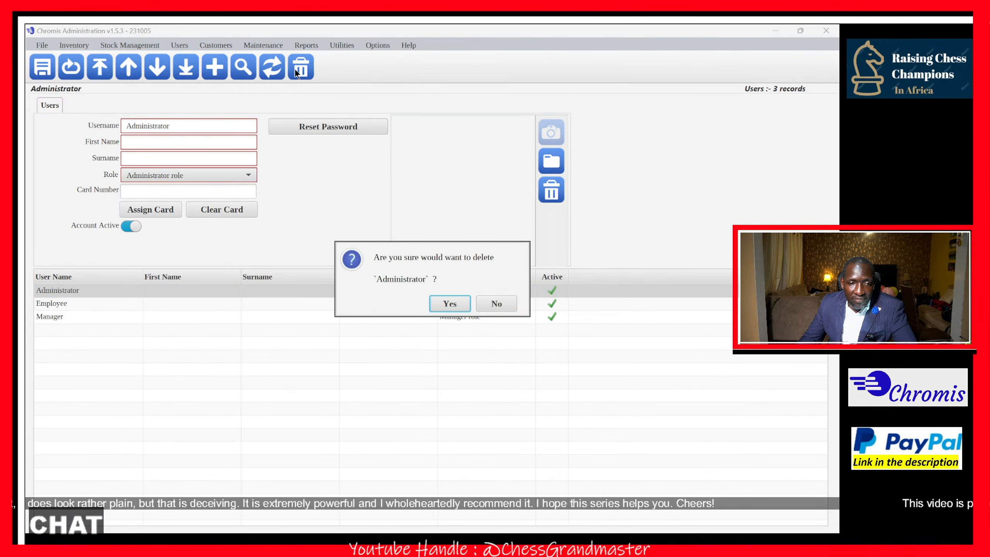
{"action": "left_click", "coordinate": [492, 305]}
{"action": "left_click", "coordinate": [172, 304]}
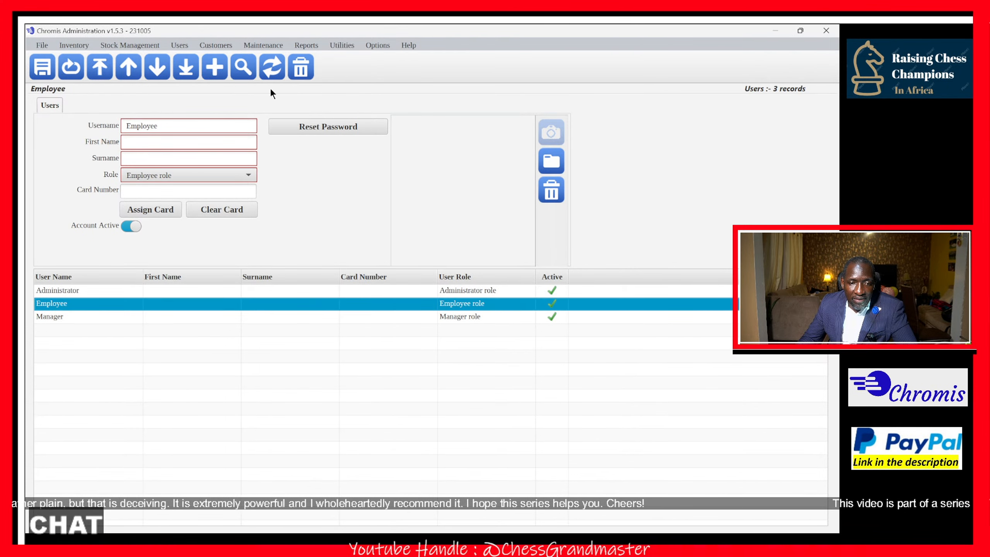
{"action": "left_click", "coordinate": [301, 69]}
{"action": "left_click", "coordinate": [448, 303]}
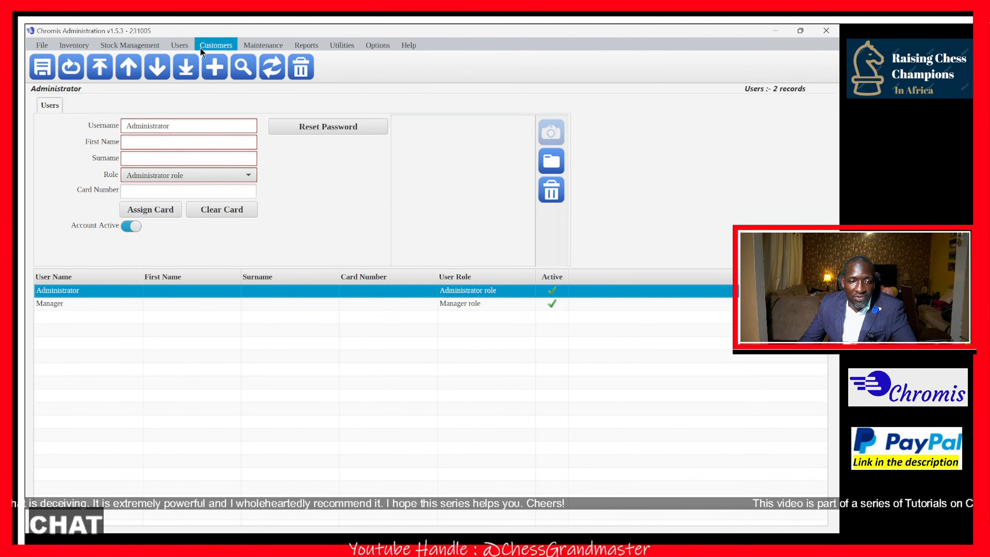
Return to the user roles and delete the Employee role.
{"action": "left_click", "coordinate": [185, 45]}
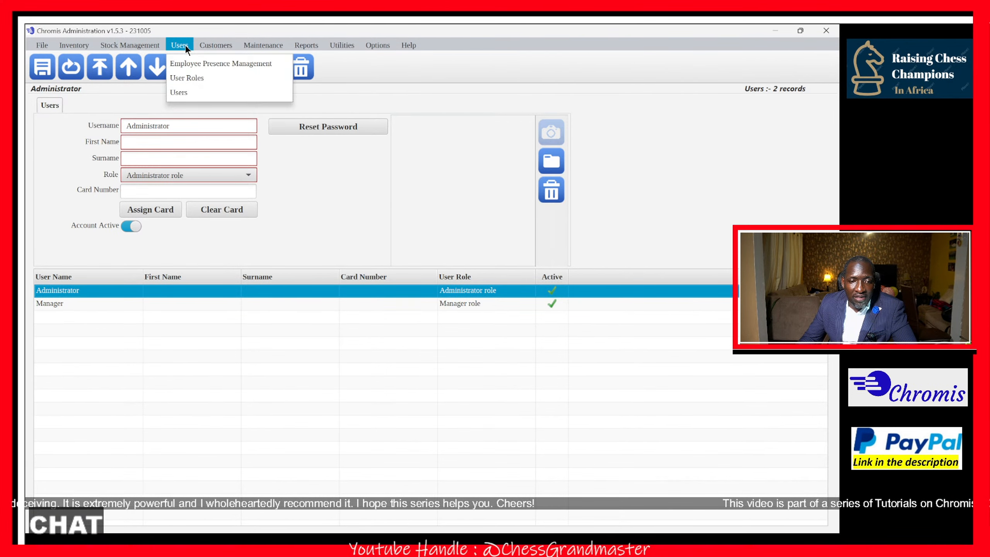
{"action": "left_click", "coordinate": [188, 79]}
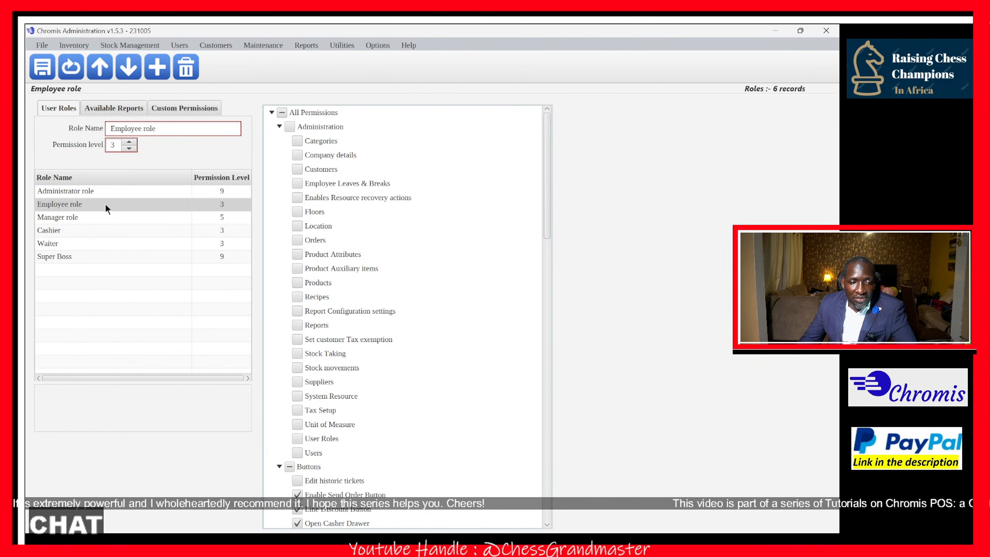
{"action": "left_click", "coordinate": [105, 203]}
{"action": "left_click", "coordinate": [192, 63]}
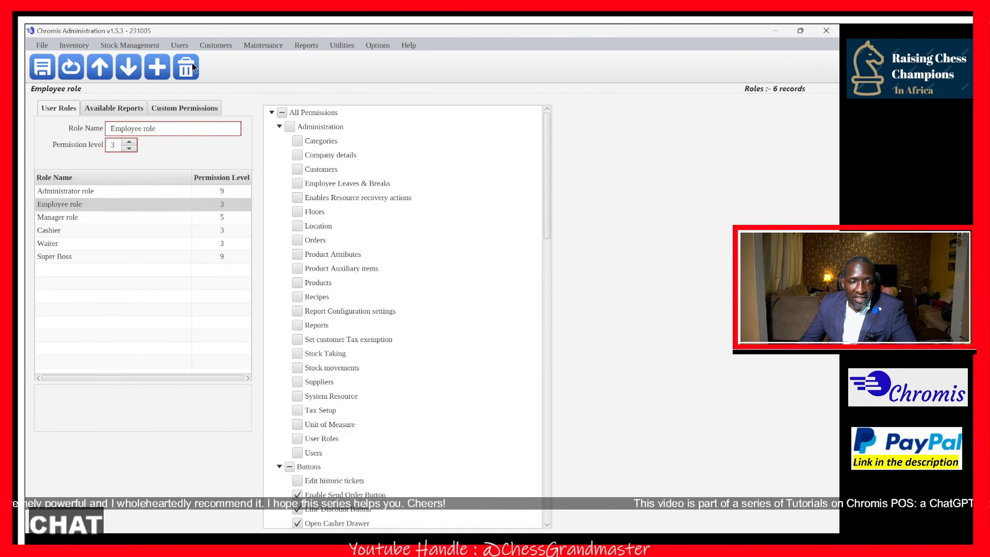
{"action": "left_click", "coordinate": [444, 299]}
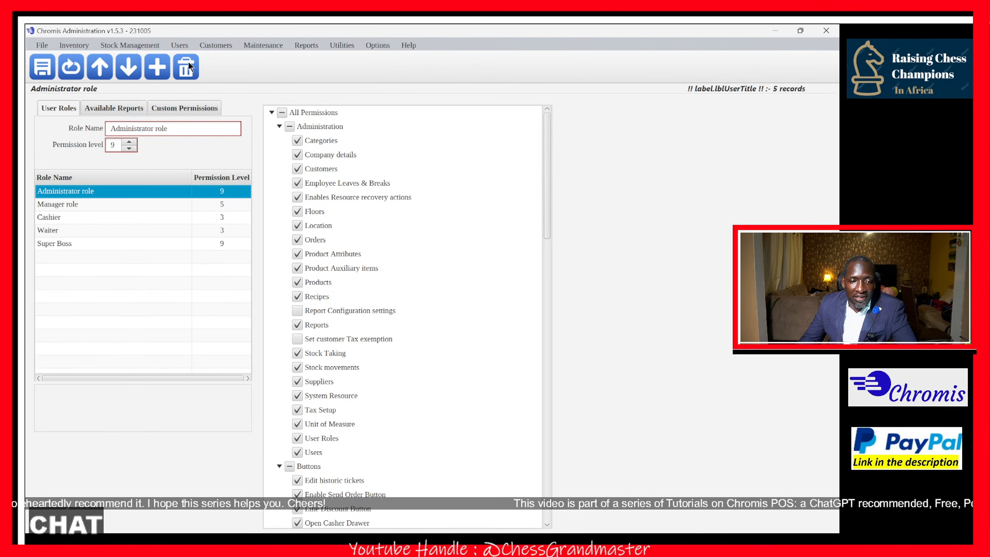
Open the users list and delete the Manager user.
{"action": "left_click", "coordinate": [180, 43]}
{"action": "left_click", "coordinate": [189, 91]}
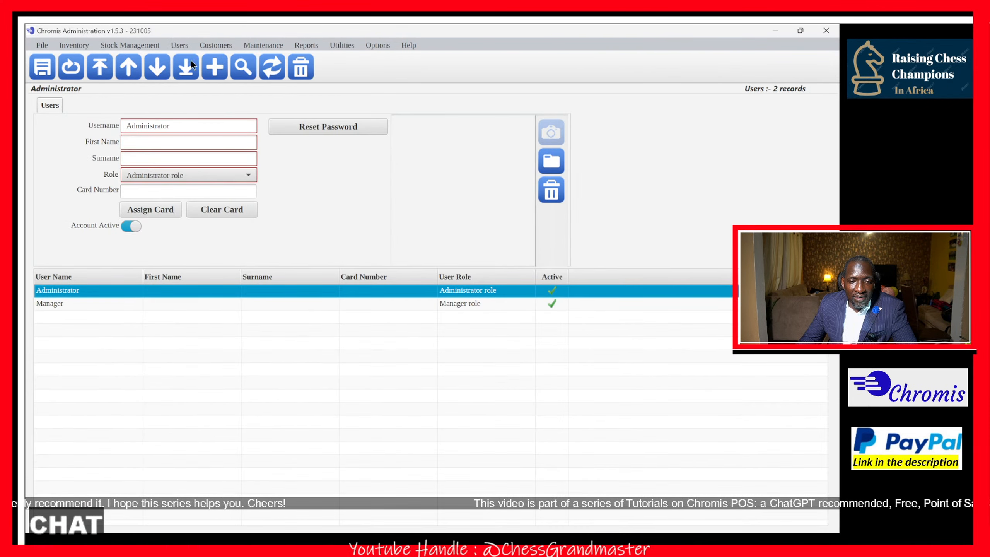
{"action": "left_click", "coordinate": [97, 302]}
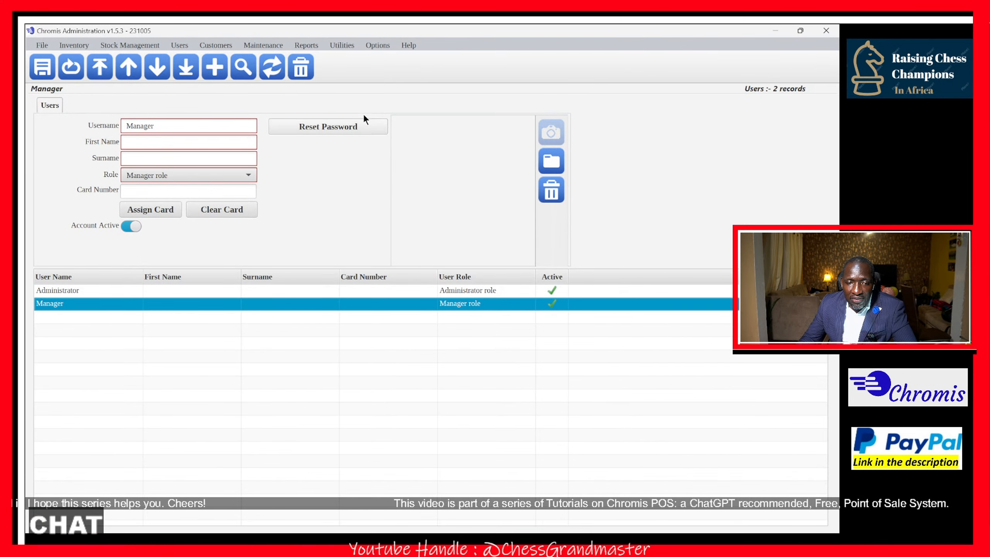
{"action": "left_click", "coordinate": [306, 72]}
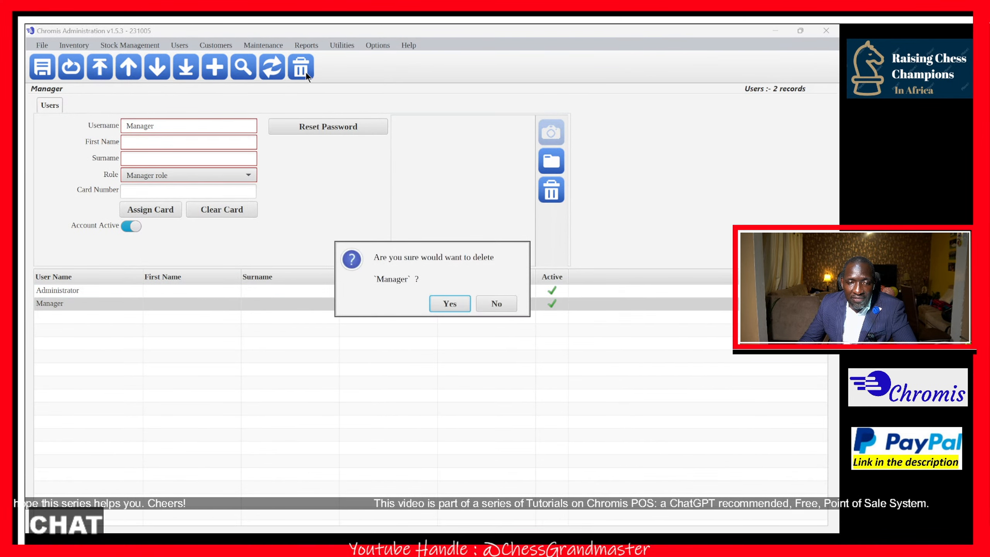
{"action": "left_click", "coordinate": [449, 307]}
Open the user roles and delete the Manager role.
{"action": "left_click", "coordinate": [186, 44]}
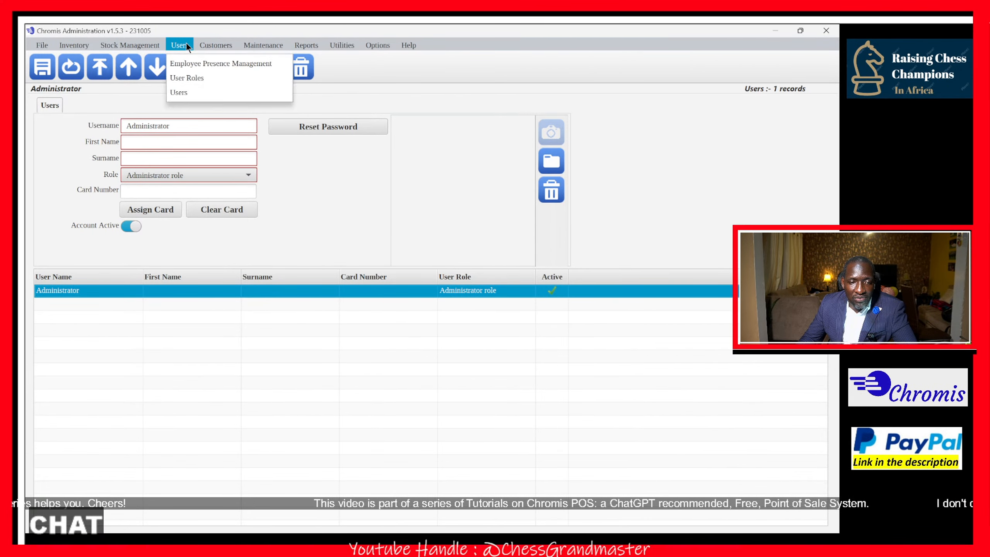
{"action": "left_click", "coordinate": [194, 80]}
{"action": "left_click", "coordinate": [85, 203]}
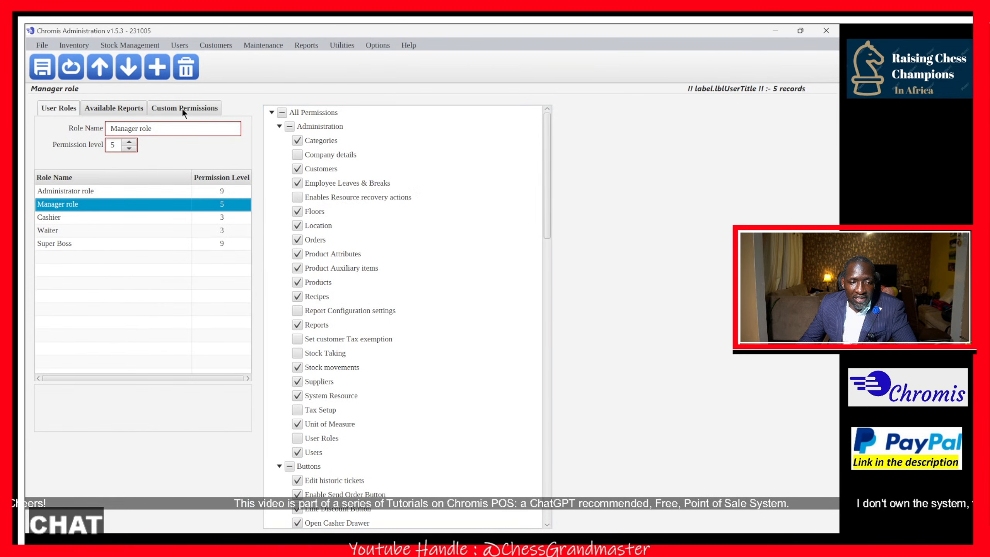
{"action": "left_click", "coordinate": [187, 65]}
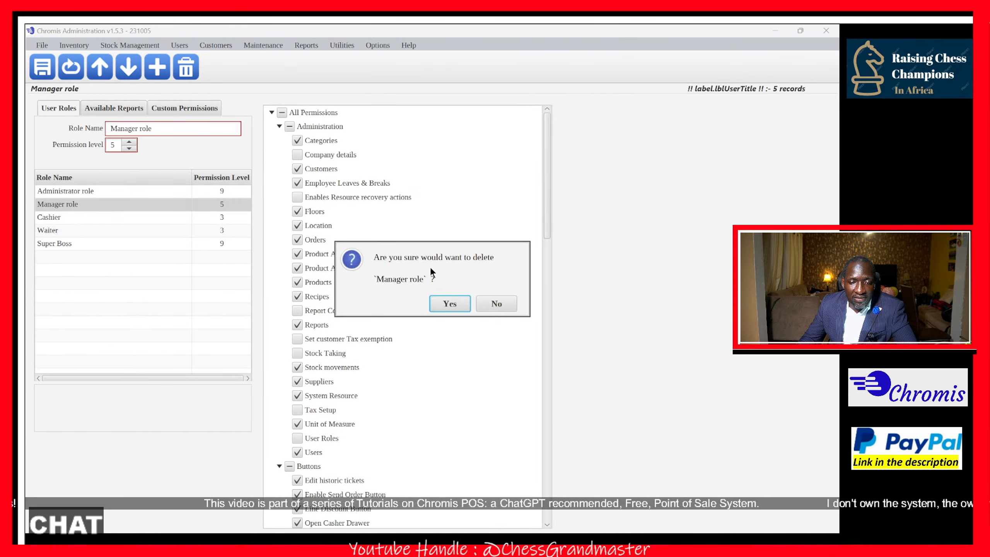
{"action": "left_click", "coordinate": [467, 304]}
In the users list, enter the Administrator user's first name and surname, keeping the role set to Administrator role.
{"action": "left_click", "coordinate": [179, 48]}
{"action": "left_click", "coordinate": [179, 92]}
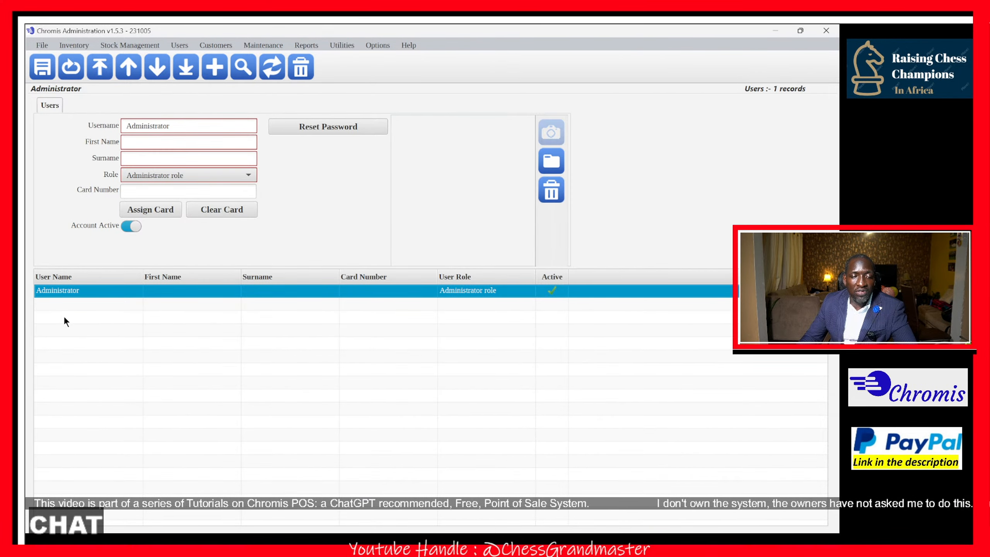
{"action": "left_click", "coordinate": [140, 144]}
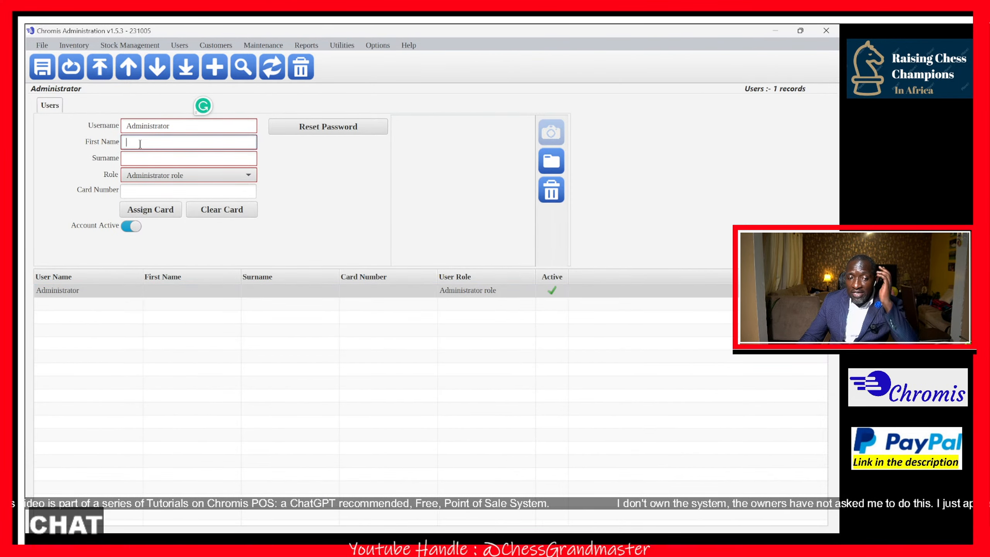
{"action": "type", "text": "John"}
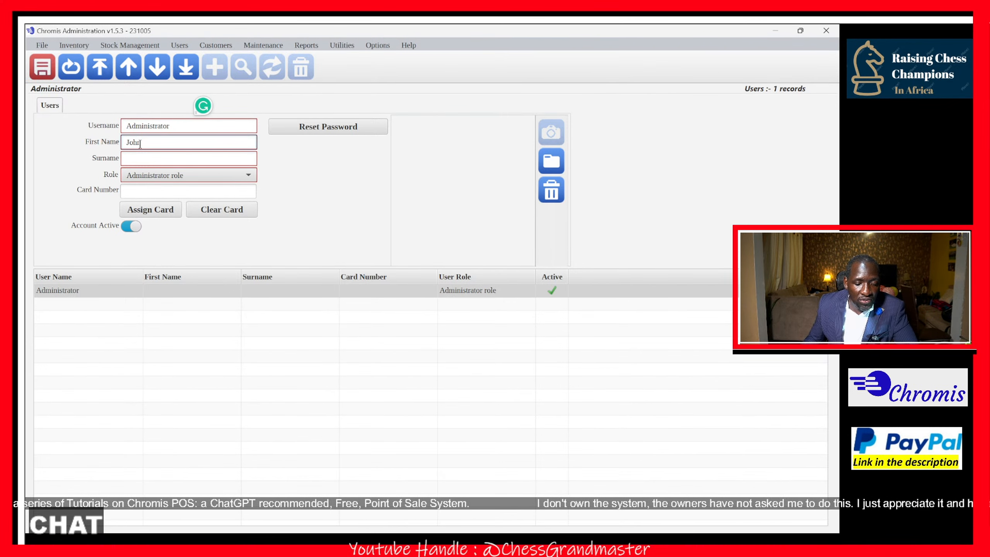
{"action": "key", "text": "Tab"}
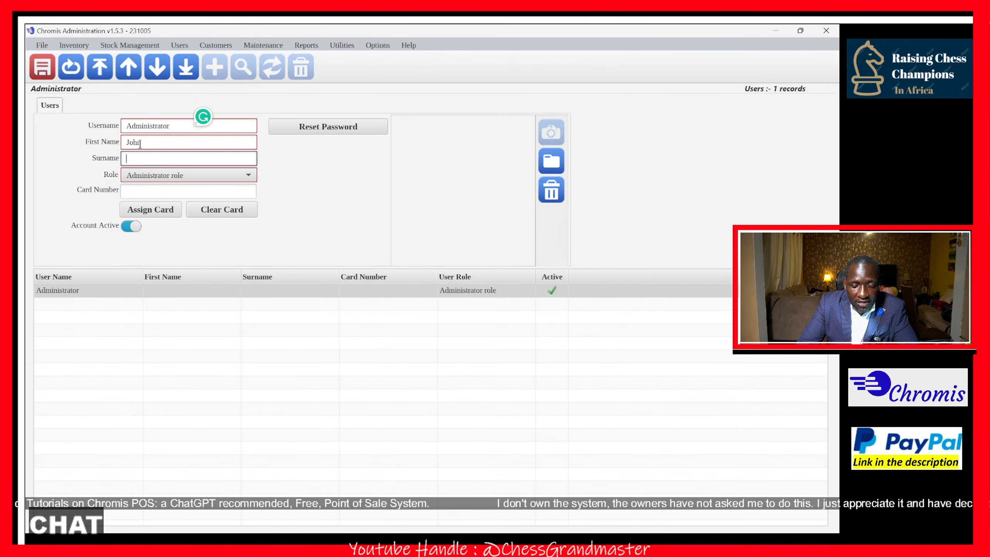
{"action": "type", "text": "Smith"}
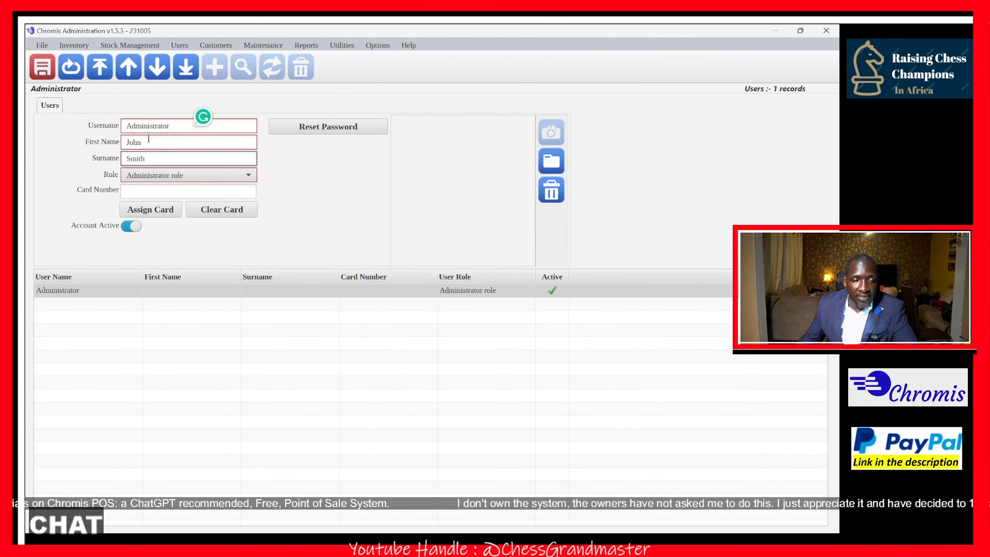
{"action": "left_click", "coordinate": [188, 178]}
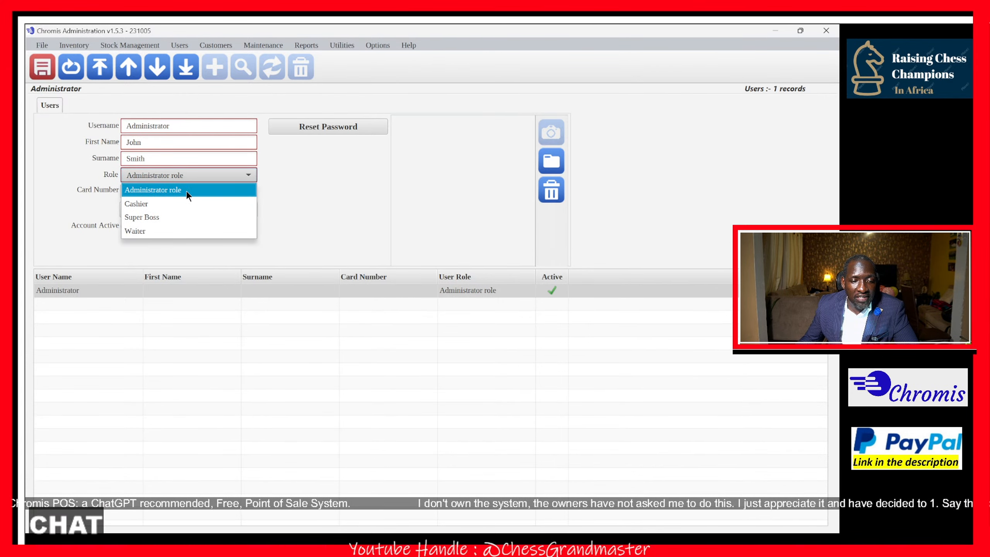
{"action": "left_click", "coordinate": [187, 190]}
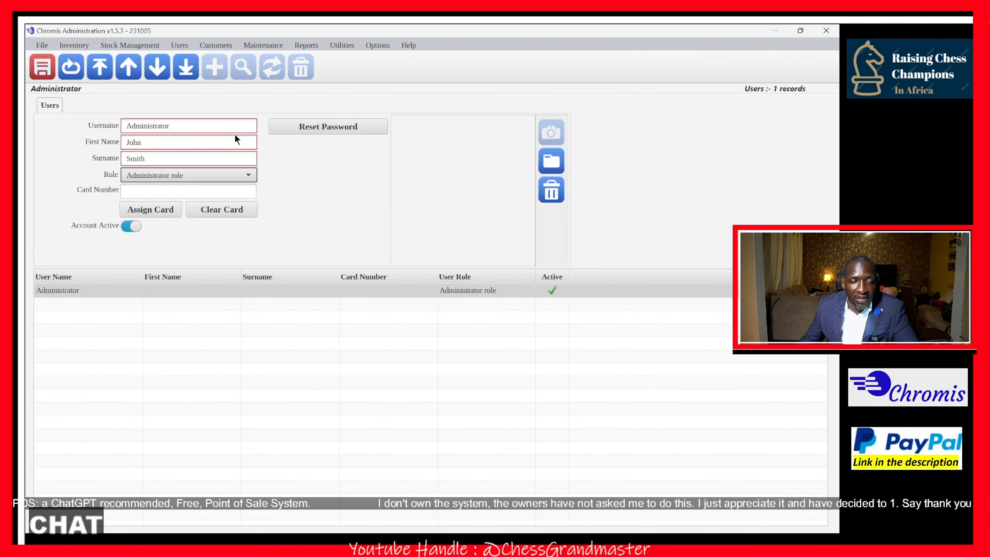
Assign a newly generated card number to the Administrator user.
{"action": "left_click", "coordinate": [226, 190]}
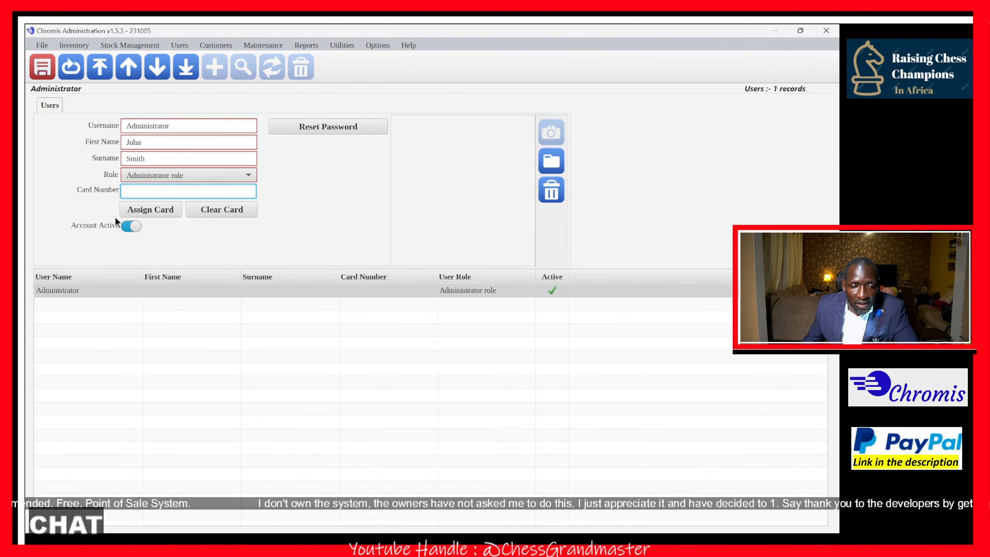
{"action": "left_click", "coordinate": [136, 215]}
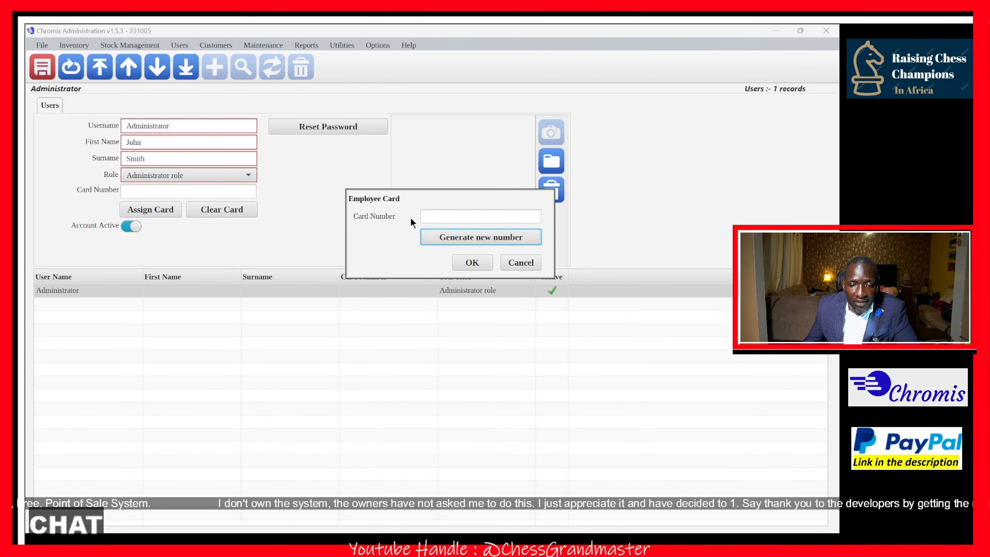
{"action": "left_click", "coordinate": [437, 213]}
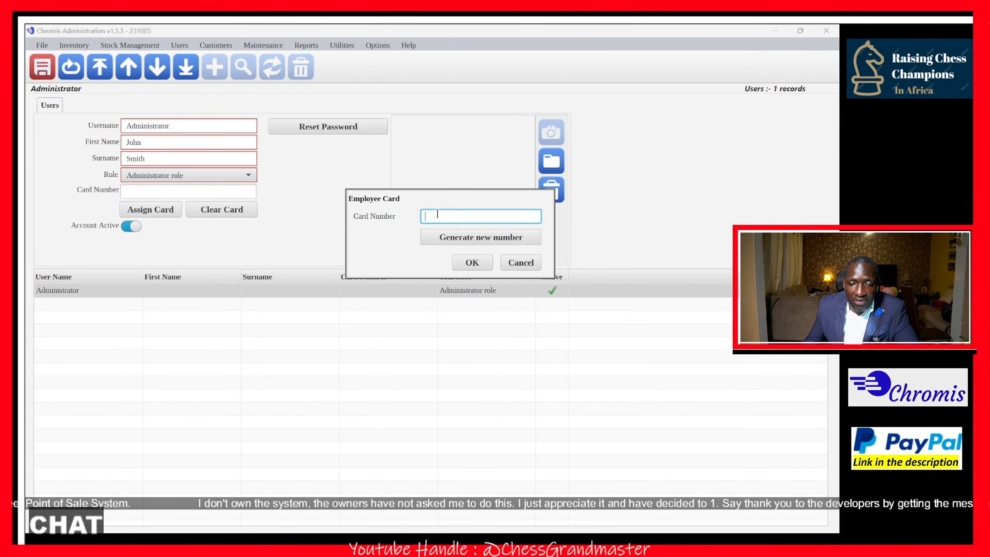
{"action": "left_click", "coordinate": [452, 239]}
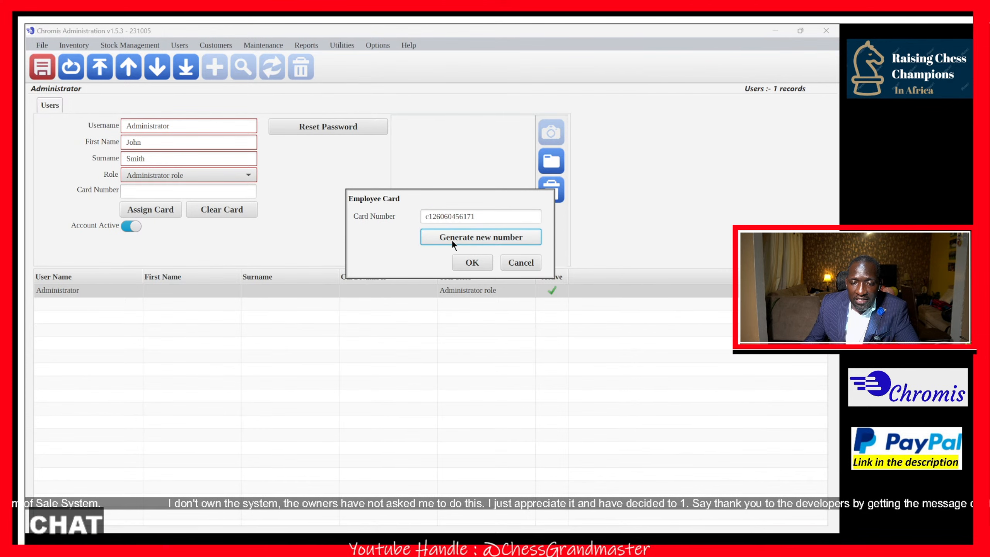
{"action": "left_click", "coordinate": [470, 264]}
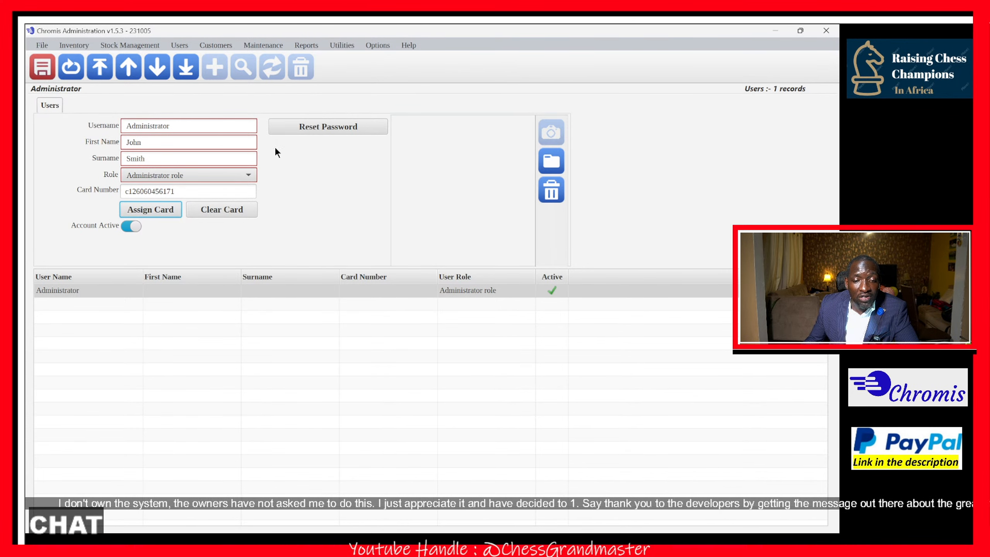
Reset the Administrator's password by entering and confirming a new account password, and save the user record.
{"action": "left_click", "coordinate": [311, 130]}
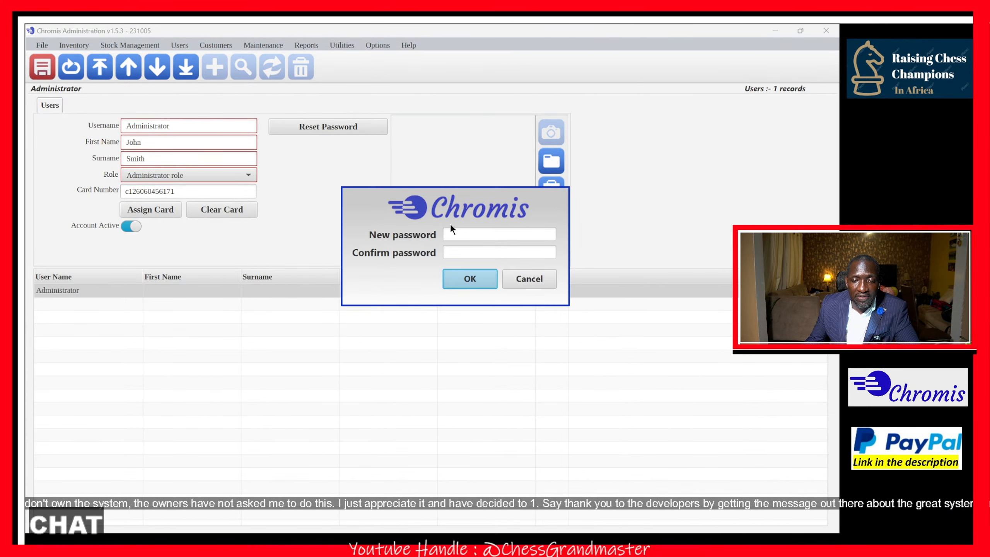
{"action": "left_click", "coordinate": [454, 231]}
{"action": "type", "text": "12345"}
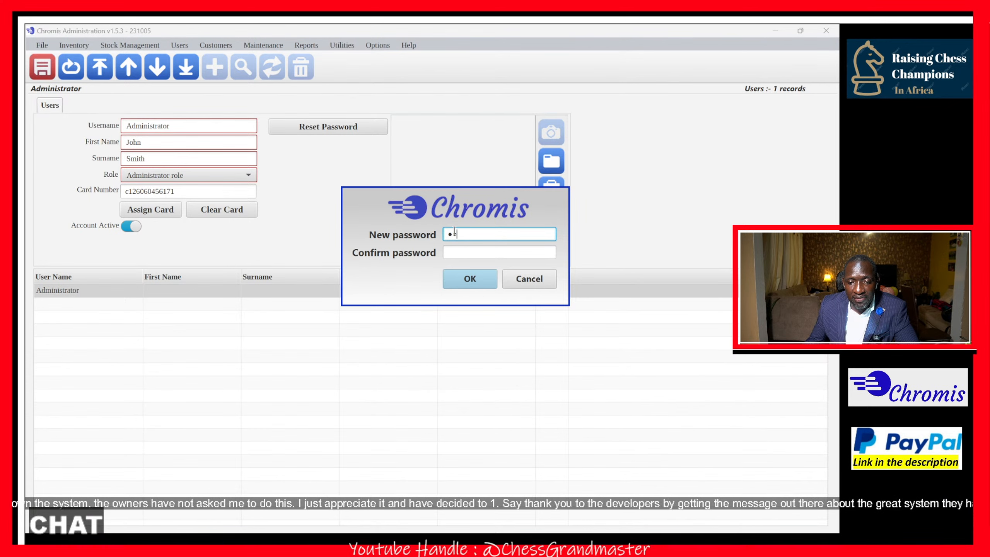
{"action": "type", "text": "6"}
{"action": "left_click", "coordinate": [468, 252]}
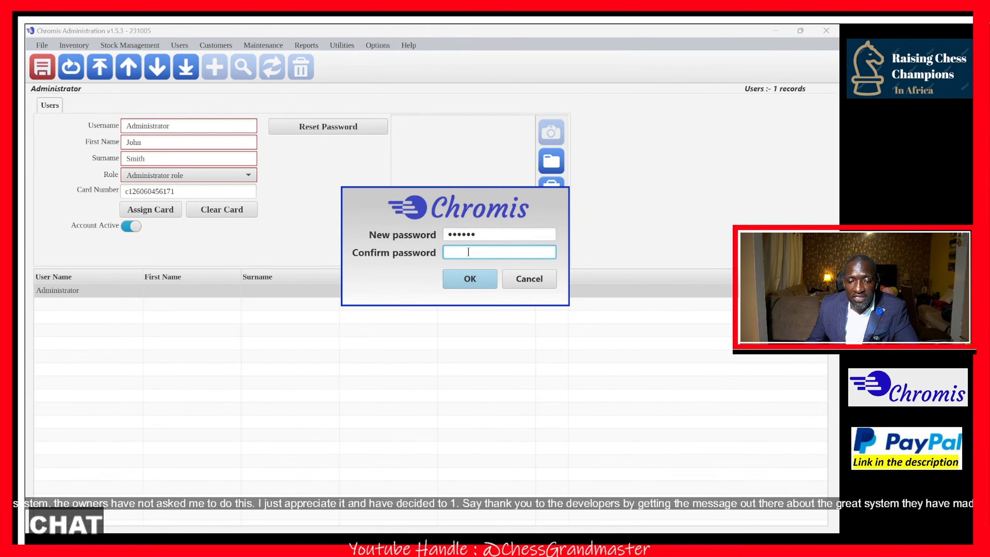
{"action": "type", "text": "123456"}
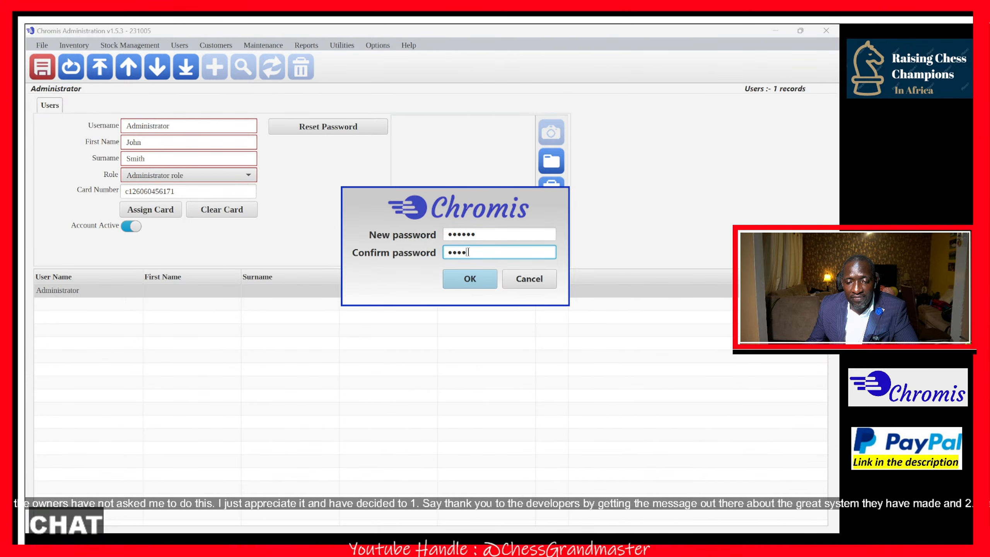
{"action": "left_click", "coordinate": [475, 274]}
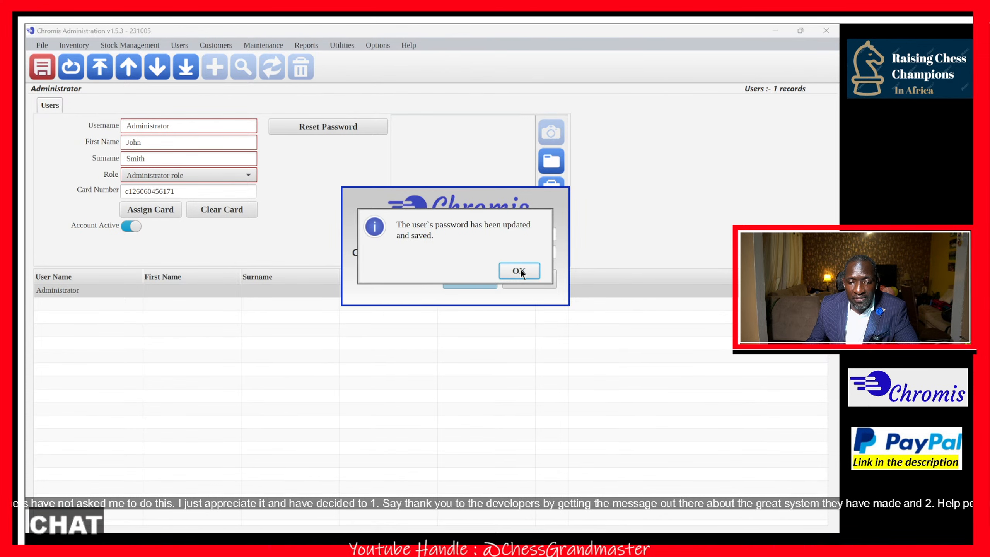
{"action": "left_click", "coordinate": [520, 270]}
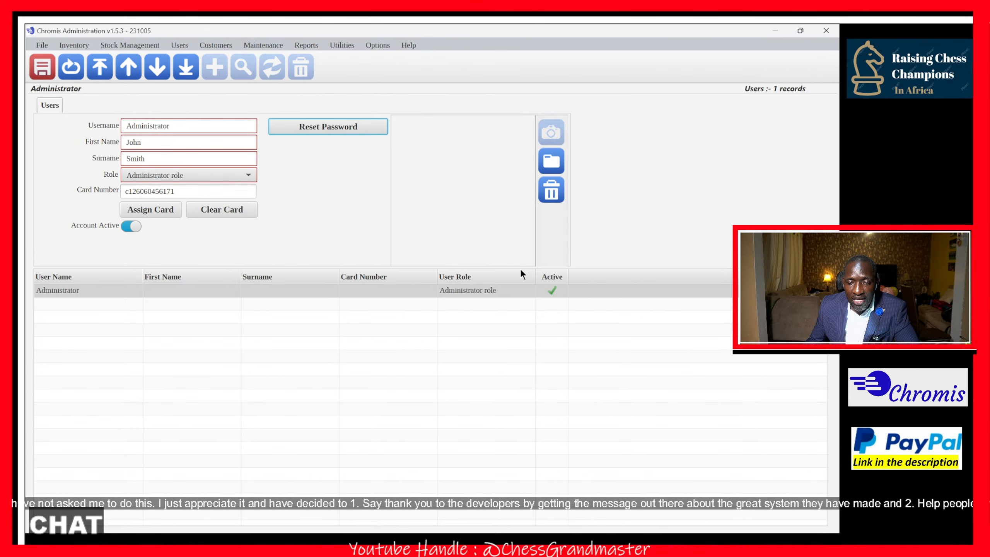
{"action": "left_click", "coordinate": [45, 64]}
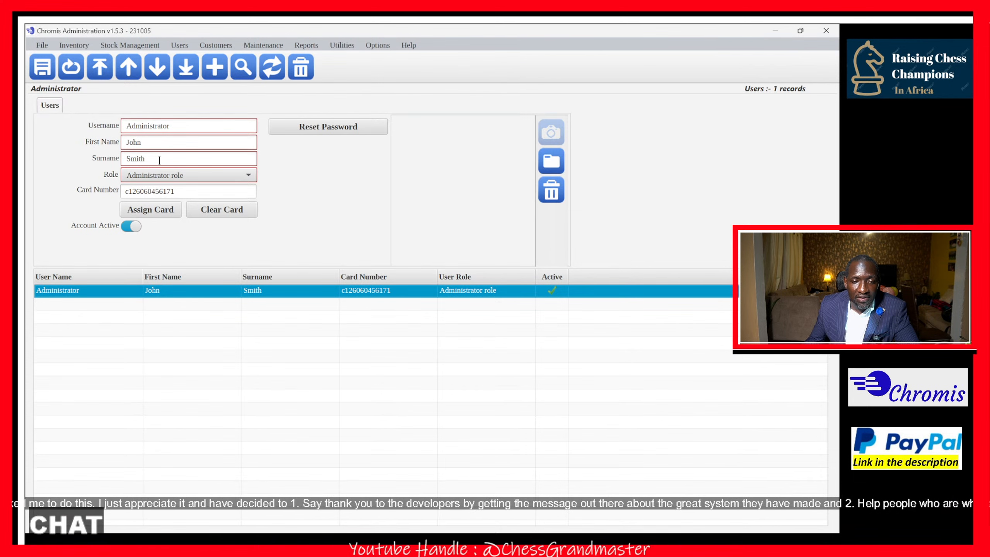
Start a new user record with the username YTT Waiter.
{"action": "left_click", "coordinate": [215, 72]}
{"action": "left_click", "coordinate": [197, 125]}
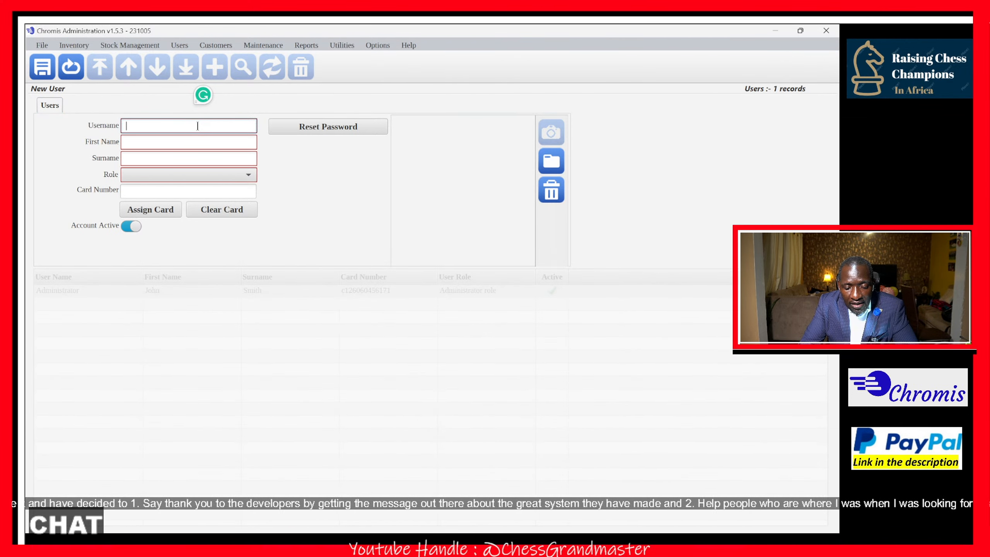
{"action": "type", "text": "Ca"}
{"action": "key", "text": "BackSpace"}
{"action": "key", "text": "BackSpace"}
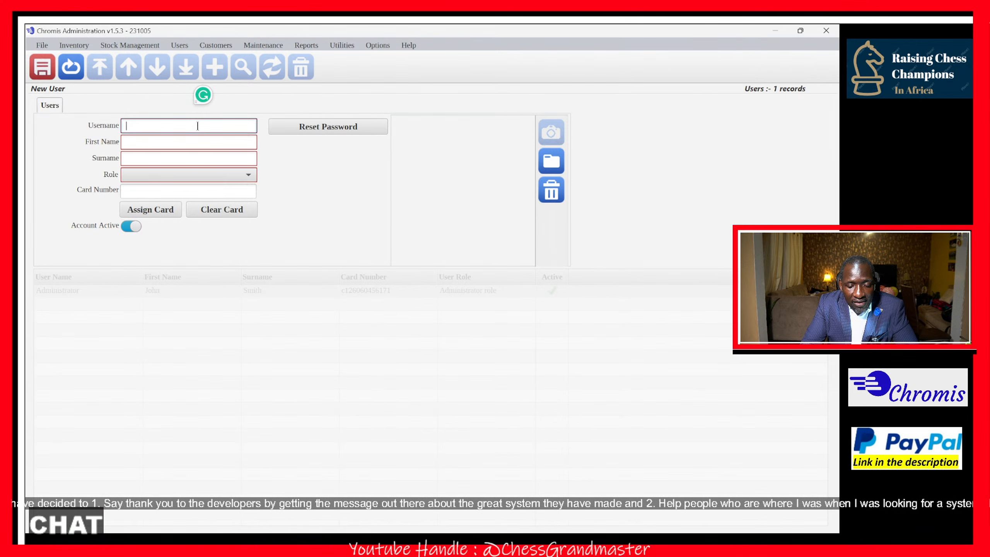
{"action": "type", "text": "YTT"}
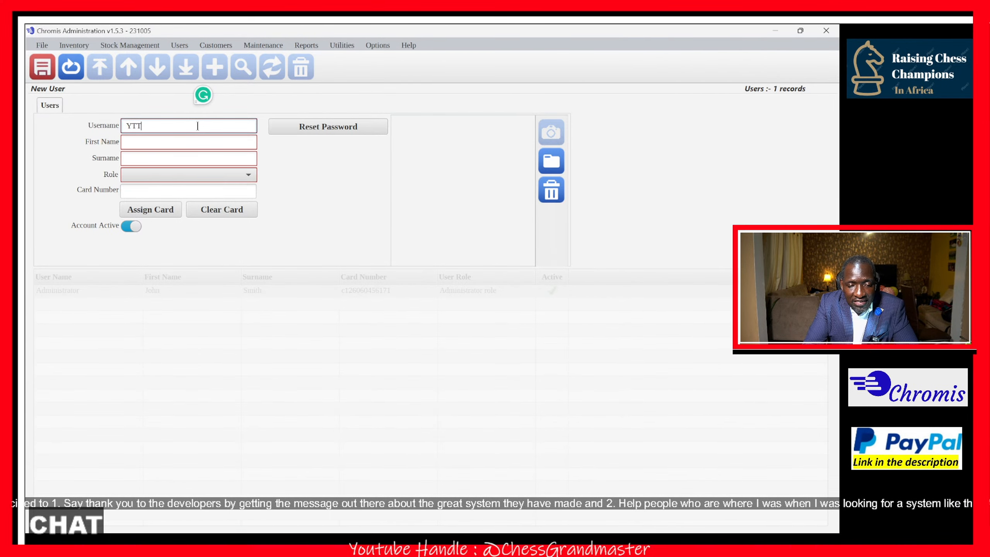
{"action": "type", "text": " Waiter"}
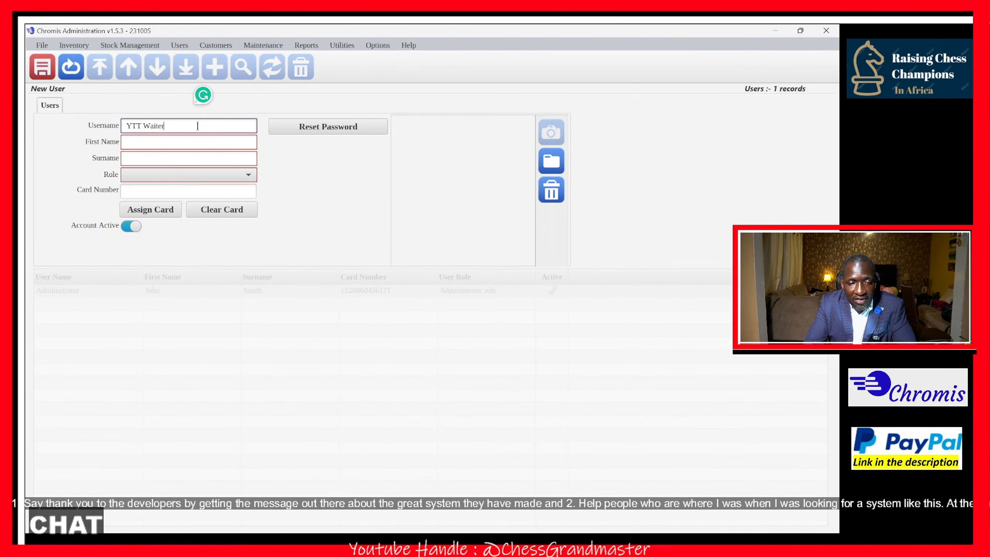
Give the new user the first name YT and surname Waiter, and set the role to Waiter.
{"action": "left_click", "coordinate": [171, 145]}
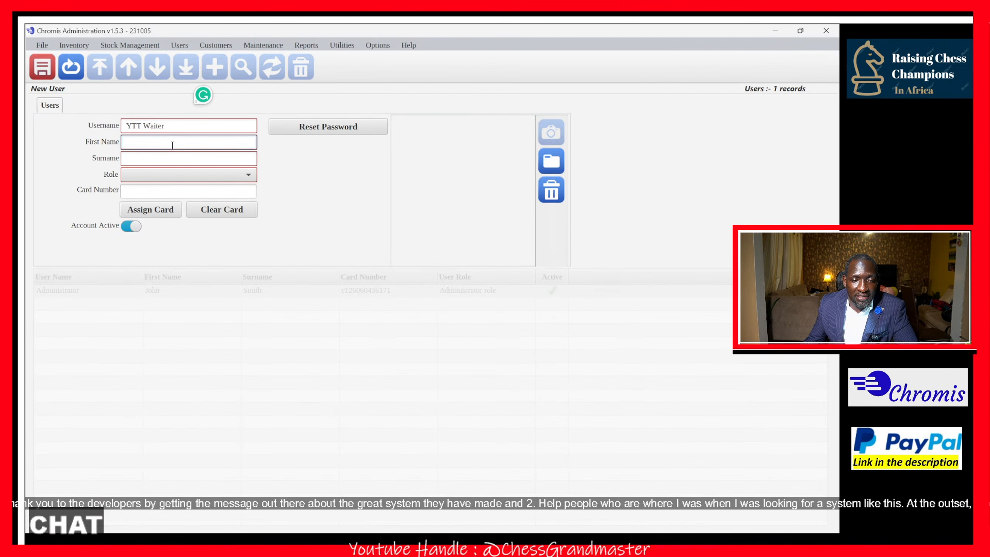
{"action": "type", "text": "YT"}
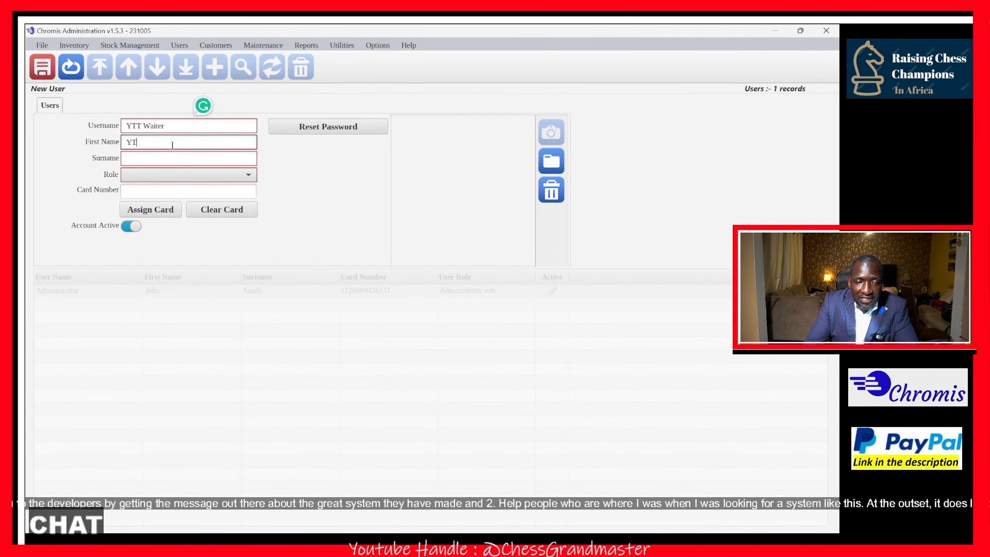
{"action": "left_click", "coordinate": [161, 164]}
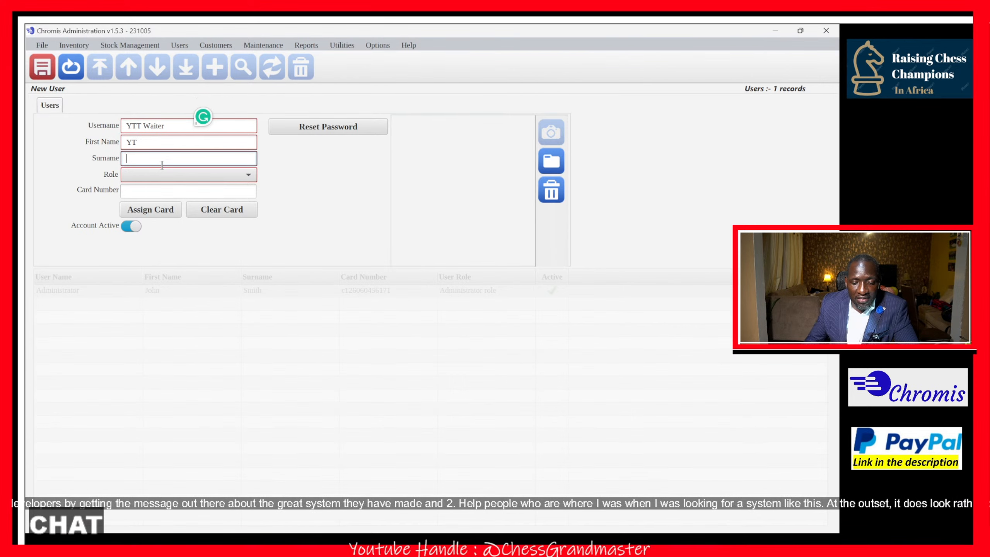
{"action": "type", "text": "Waiter"}
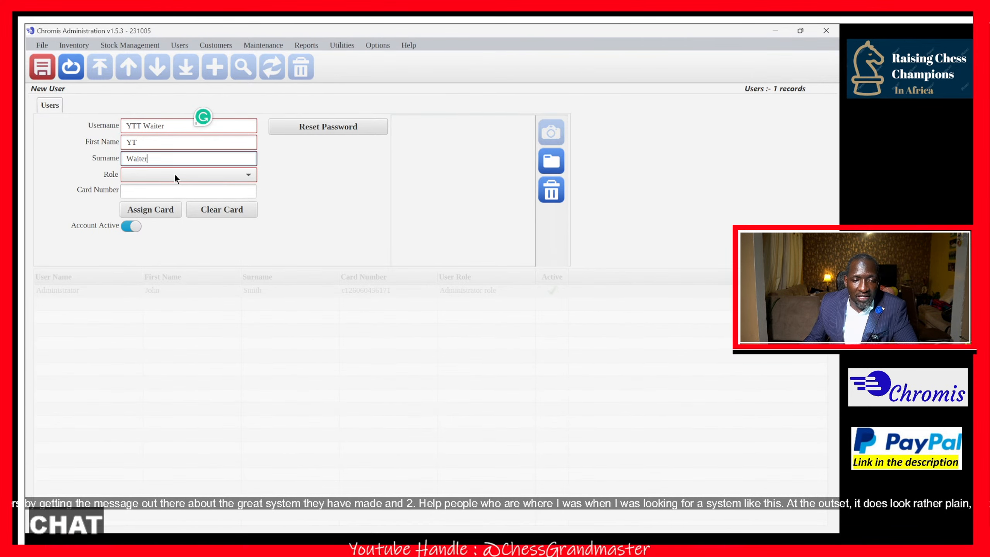
{"action": "left_click", "coordinate": [174, 173]}
{"action": "left_click", "coordinate": [155, 231]}
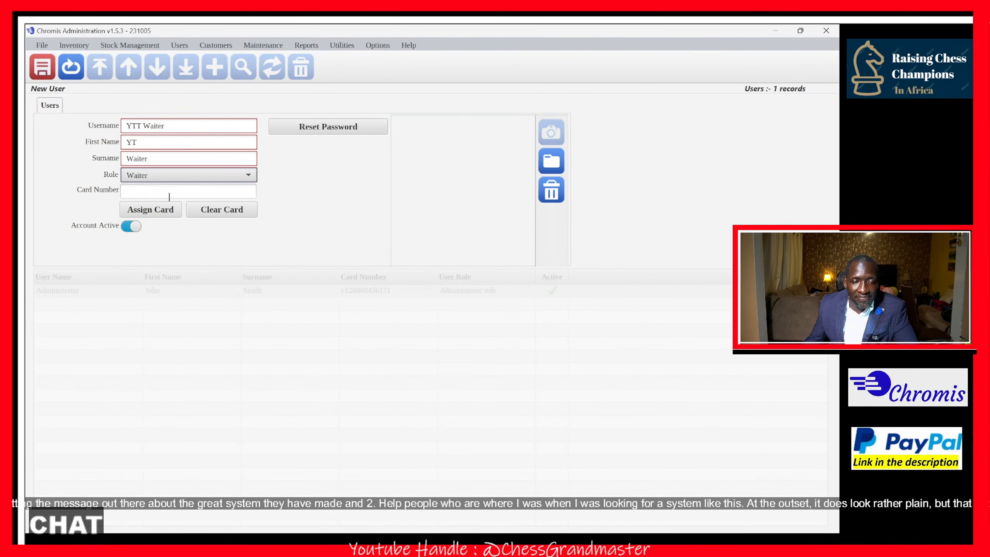
Assign a newly generated card number to the YTT Waiter user.
{"action": "left_click", "coordinate": [175, 191]}
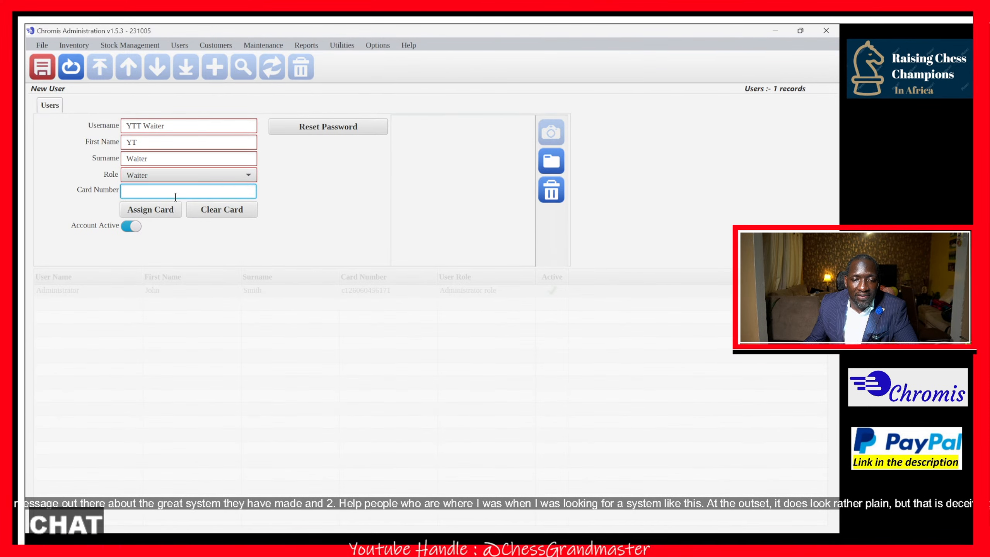
{"action": "left_click", "coordinate": [150, 210]}
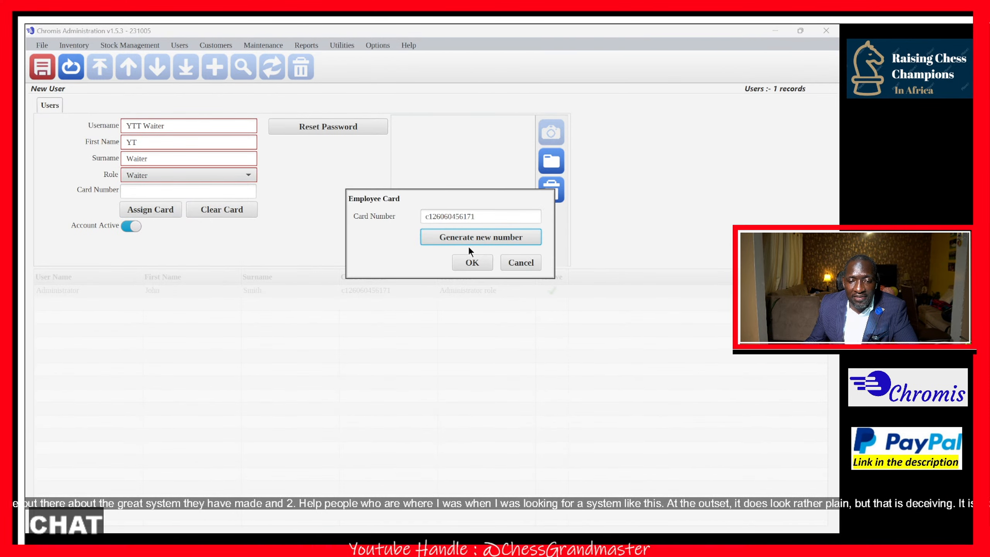
{"action": "left_click", "coordinate": [476, 238]}
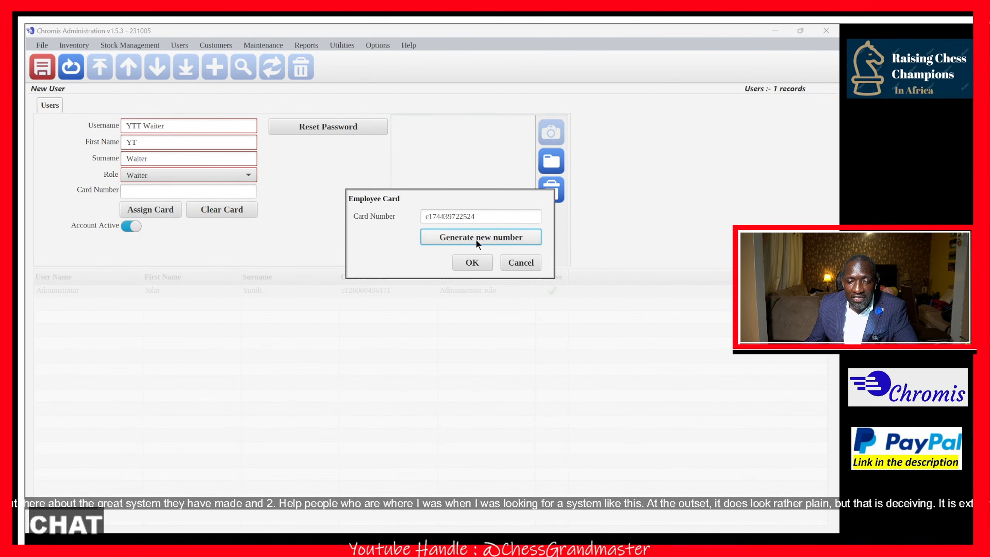
{"action": "left_click", "coordinate": [470, 261]}
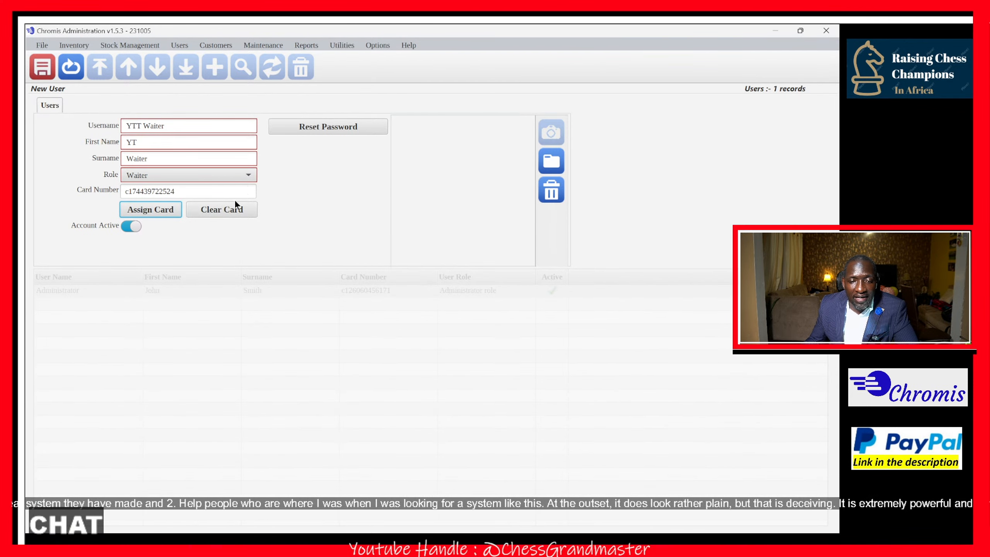
Set the waiter's account password by entering and confirming the new password, and save the user record.
{"action": "left_click", "coordinate": [287, 130]}
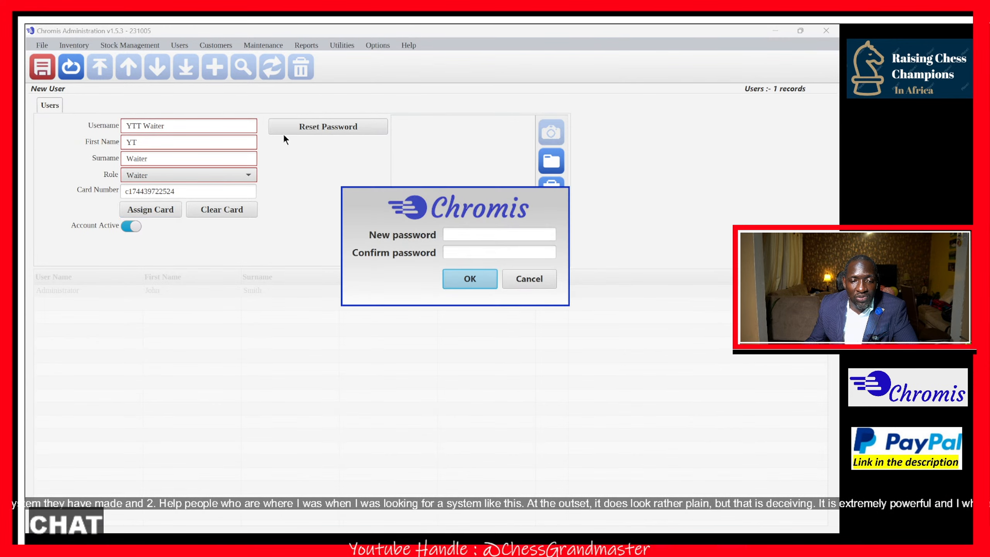
{"action": "left_click", "coordinate": [469, 236]}
{"action": "type", "text": "1234"}
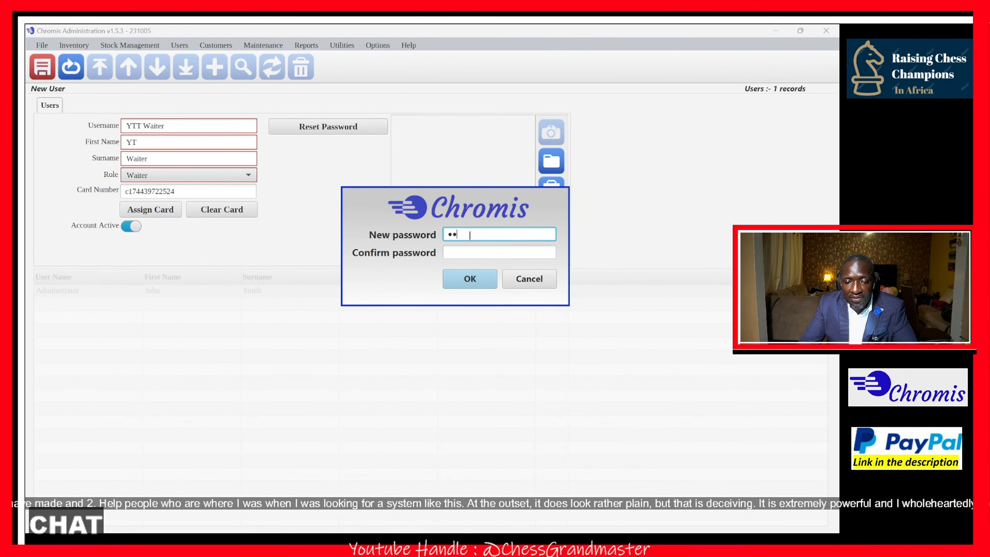
{"action": "type", "text": "56"}
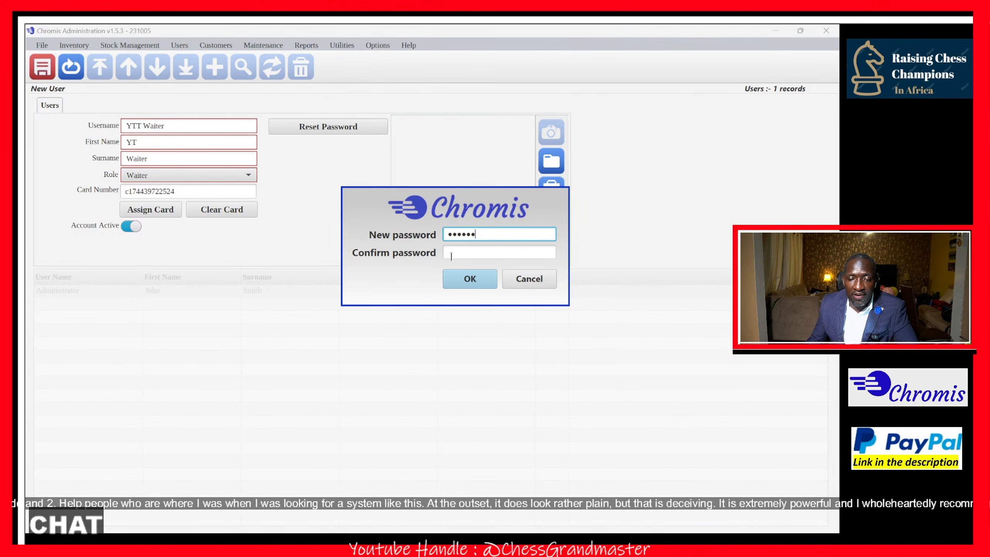
{"action": "left_click", "coordinate": [462, 248]}
{"action": "type", "text": "12345"}
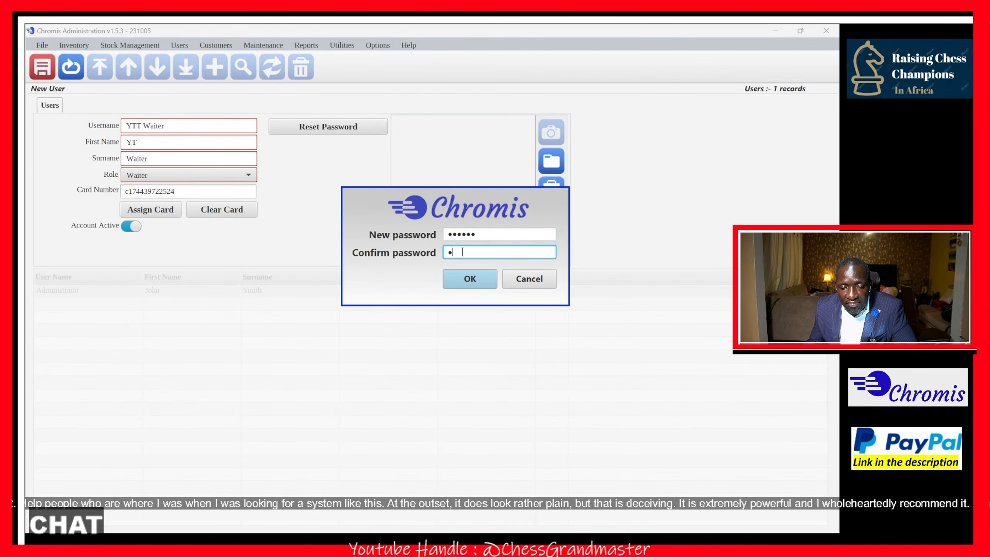
{"action": "type", "text": "6"}
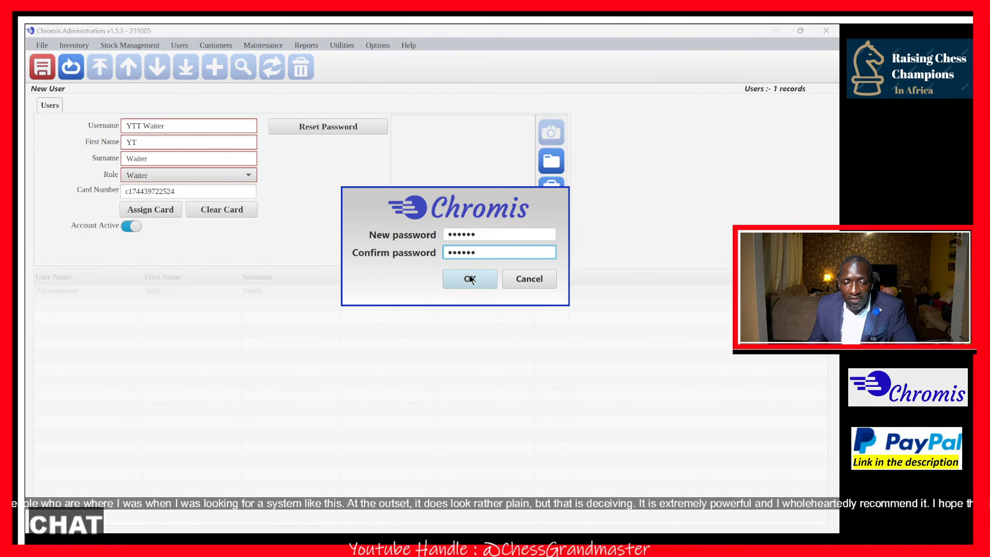
{"action": "left_click", "coordinate": [469, 279]}
{"action": "left_click", "coordinate": [515, 270]}
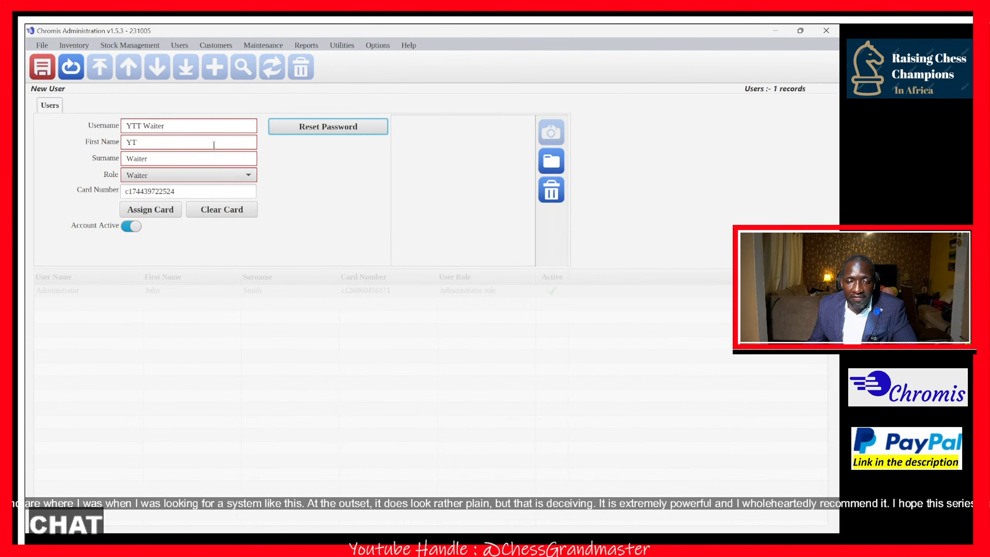
{"action": "left_click", "coordinate": [42, 63]}
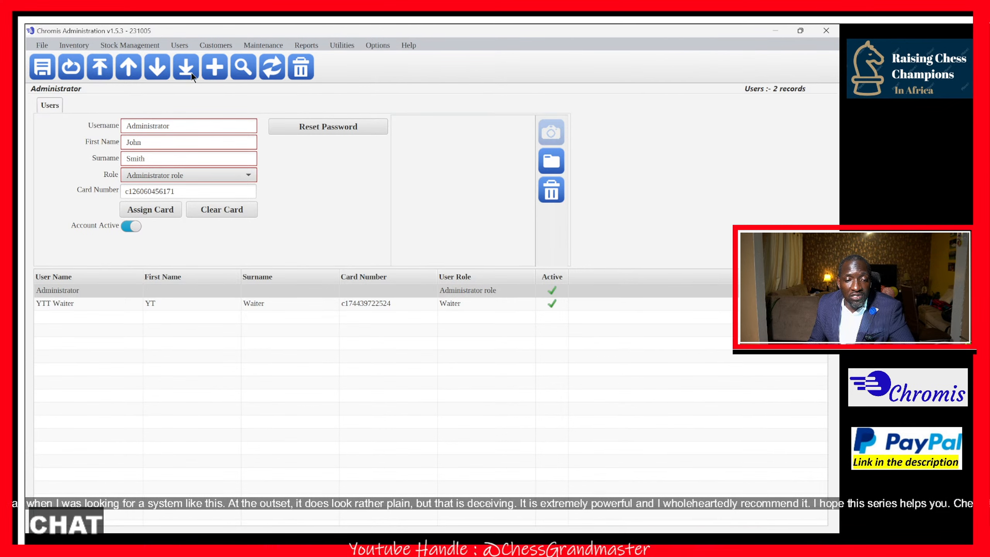
Start another new user record with the username Cashier.
{"action": "left_click", "coordinate": [216, 69]}
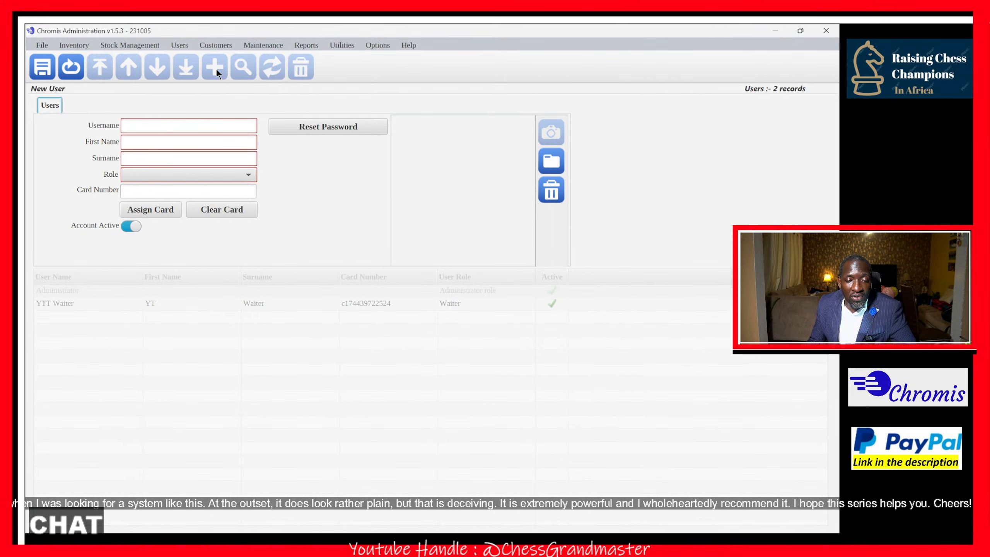
{"action": "left_click", "coordinate": [179, 130]}
{"action": "type", "text": "Our C"}
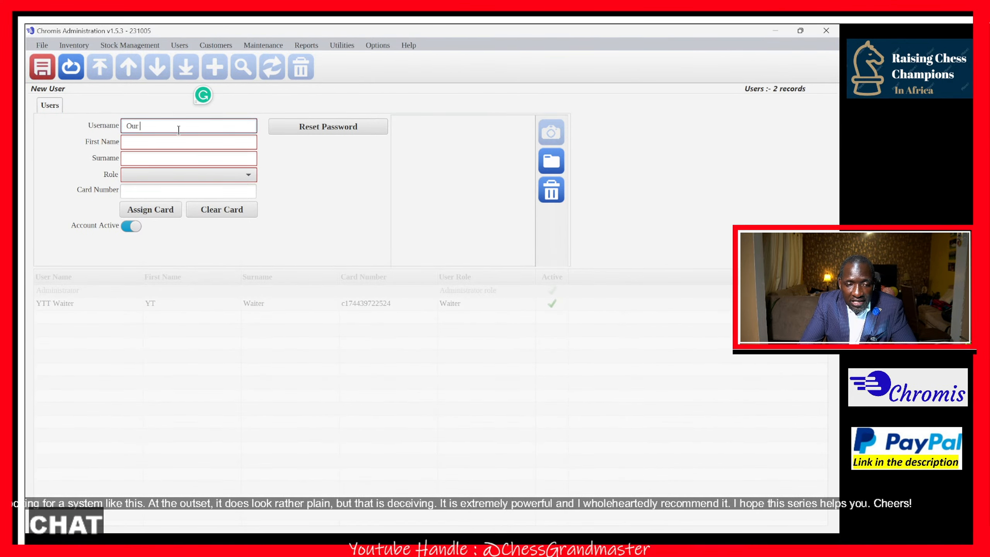
{"action": "key", "text": "BackSpace"}
{"action": "key", "text": "BackSpace"}
{"action": "key", "text": "BackSpace"}
{"action": "key", "text": "BackSpace"}
{"action": "key", "text": "BackSpace"}
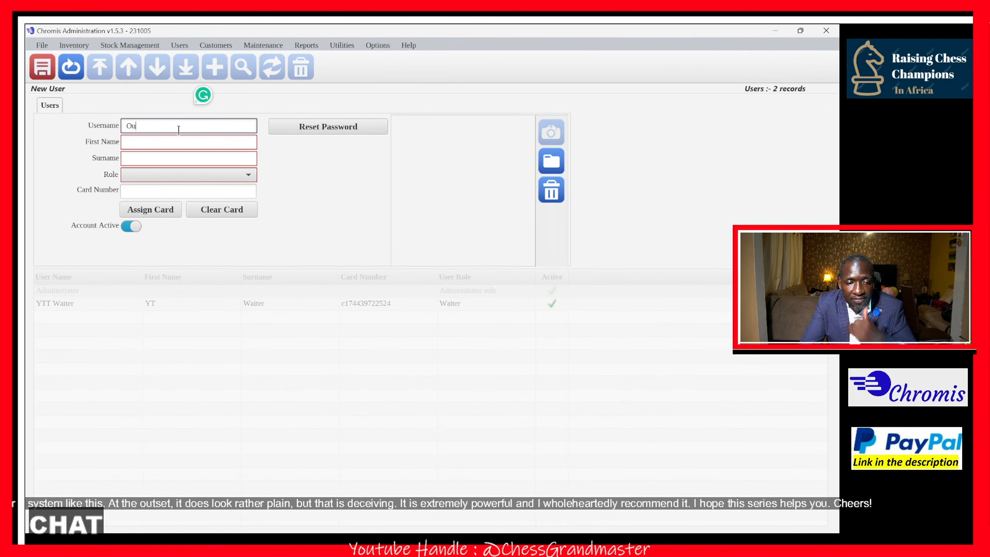
{"action": "type", "text": "Cashier"}
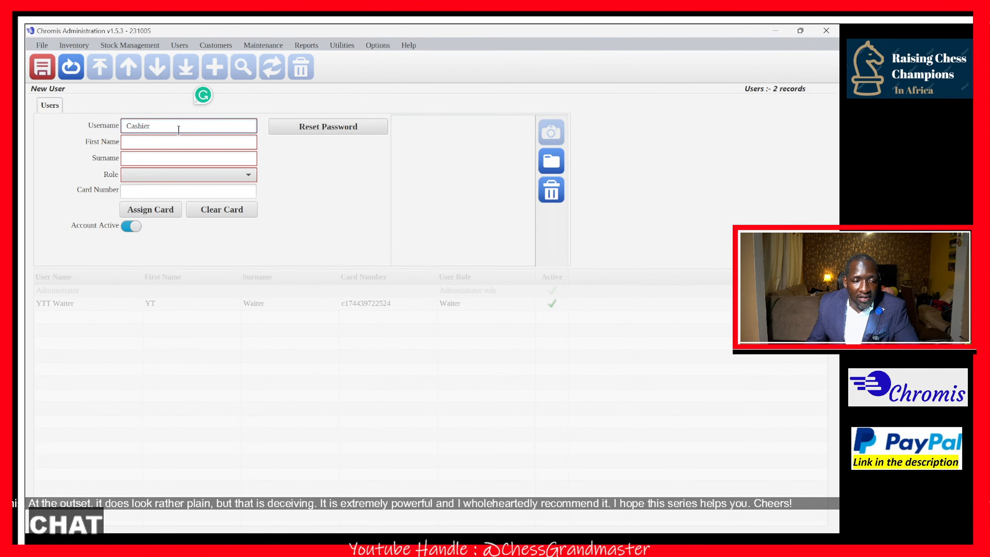
Give the new user the first name Our and surname Cashier, and set the role to Cashier.
{"action": "left_click", "coordinate": [171, 141]}
{"action": "type", "text": "Our"}
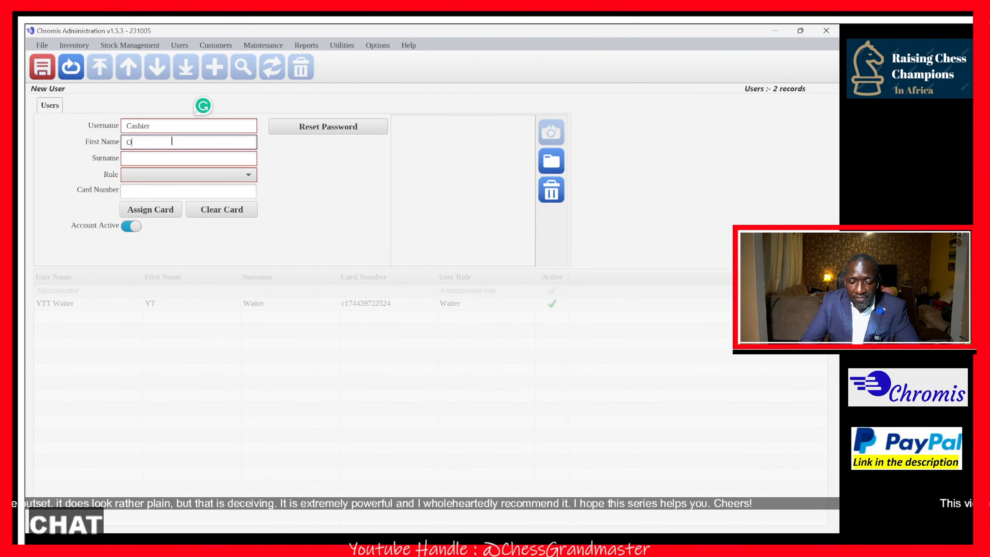
{"action": "left_click", "coordinate": [188, 154]}
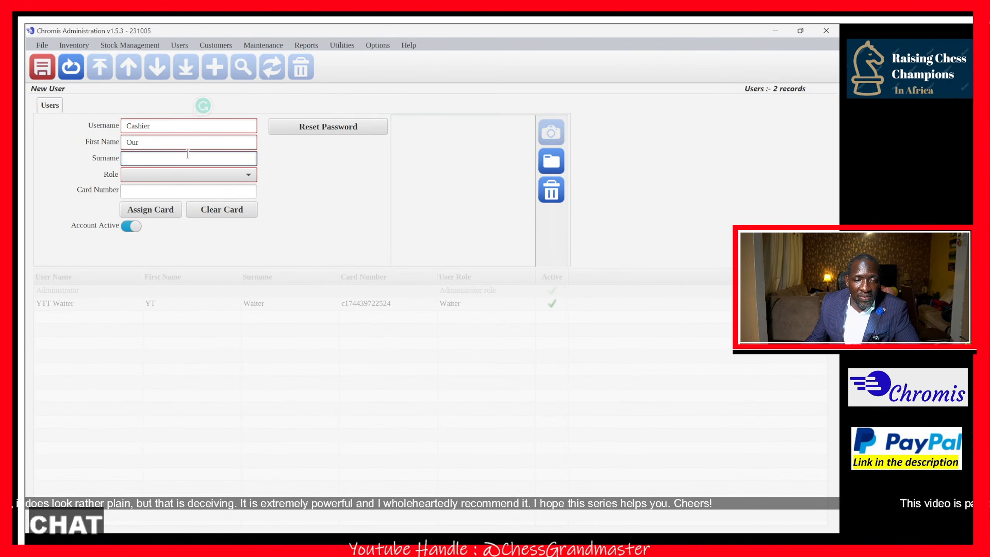
{"action": "type", "text": "Cashi"}
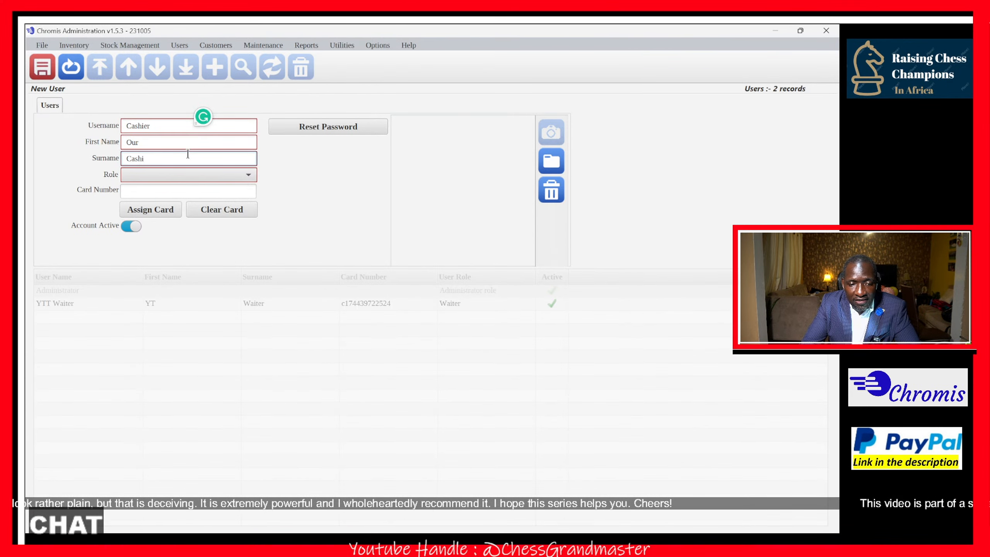
{"action": "type", "text": "er"}
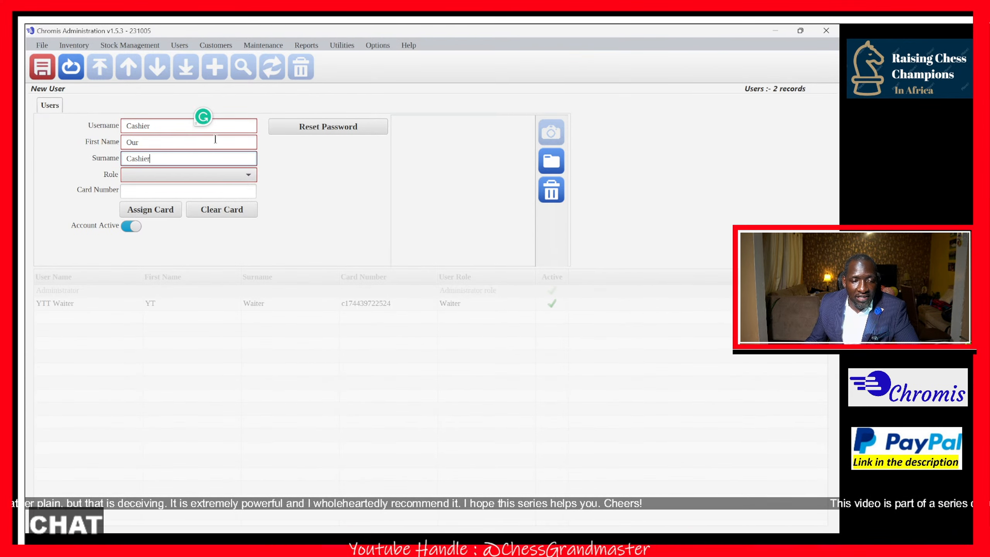
{"action": "left_click", "coordinate": [232, 172]}
{"action": "left_click", "coordinate": [193, 206]}
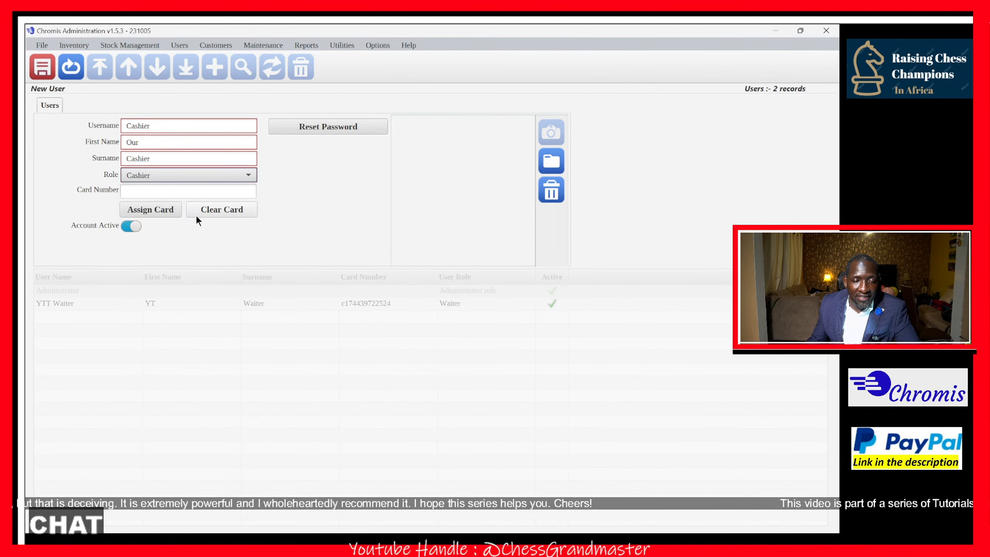
Assign a manually entered employee card number to the Cashier user.
{"action": "left_click", "coordinate": [134, 188]}
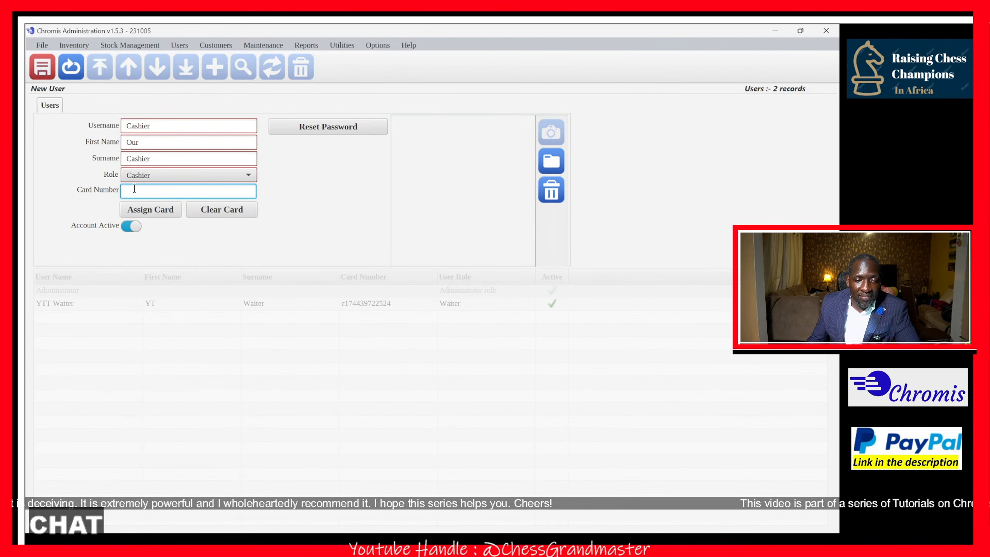
{"action": "left_click", "coordinate": [168, 209]}
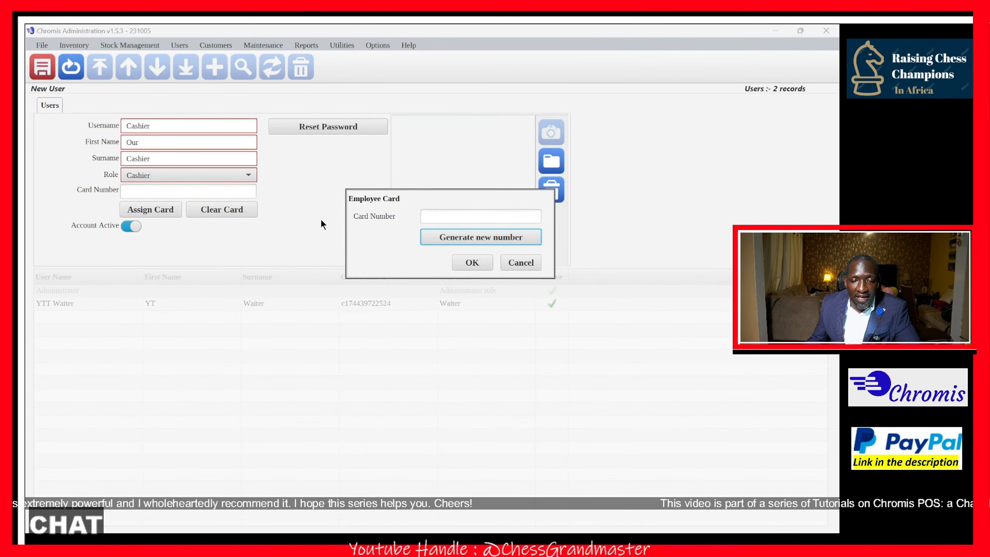
{"action": "left_click", "coordinate": [435, 215]}
{"action": "type", "text": "00"}
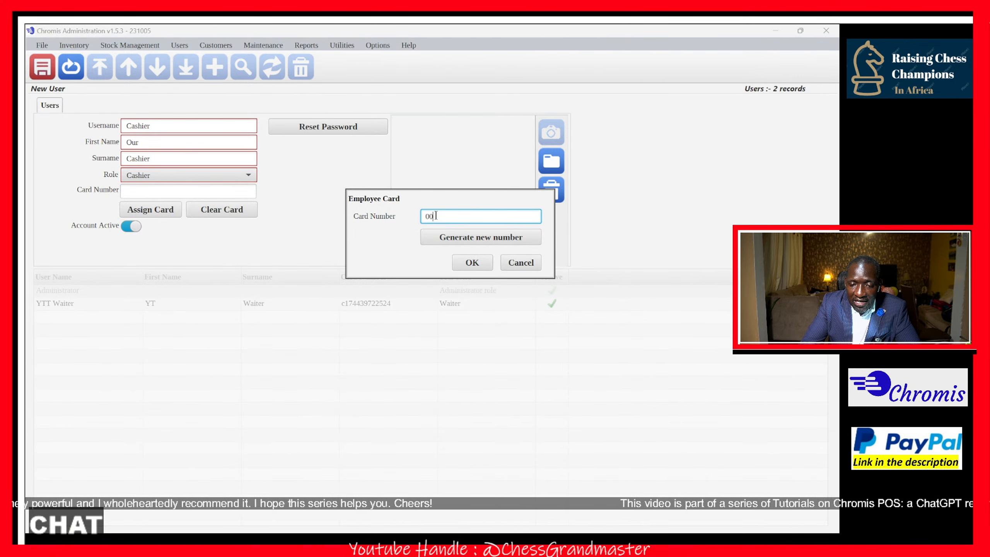
{"action": "type", "text": "3"}
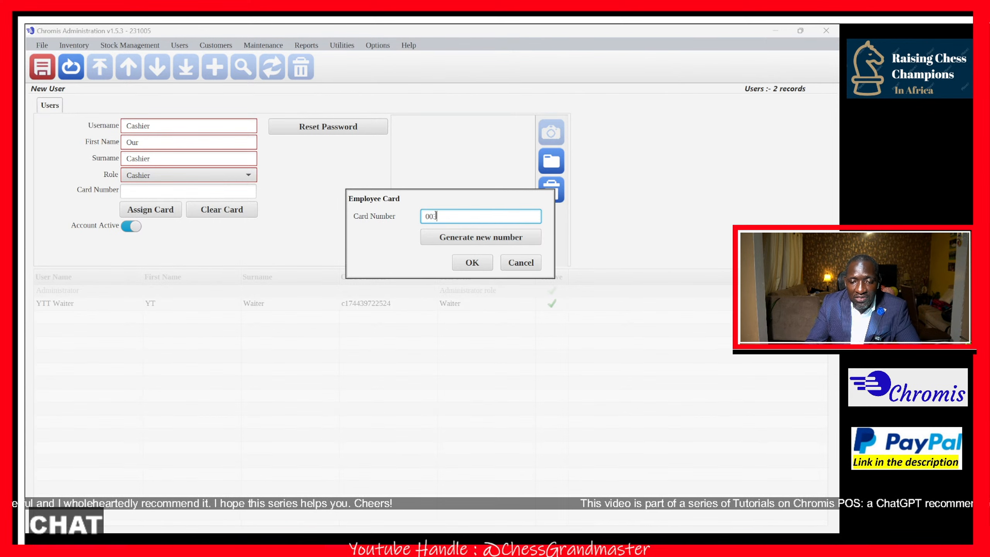
{"action": "left_click", "coordinate": [472, 263]}
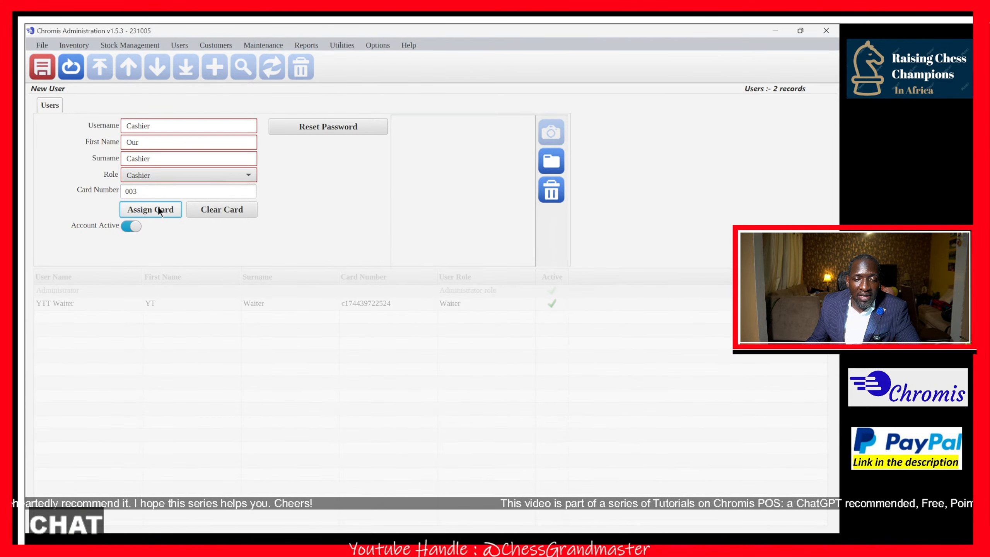
Set the cashier's account password by entering and confirming the new password, and save the user record.
{"action": "left_click", "coordinate": [299, 127]}
{"action": "left_click", "coordinate": [470, 237]}
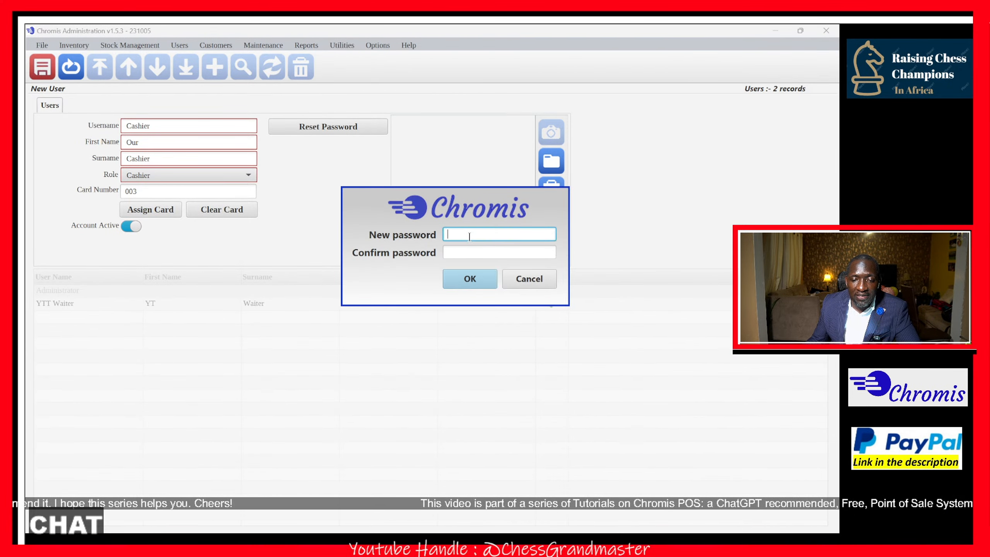
{"action": "type", "text": "123456"}
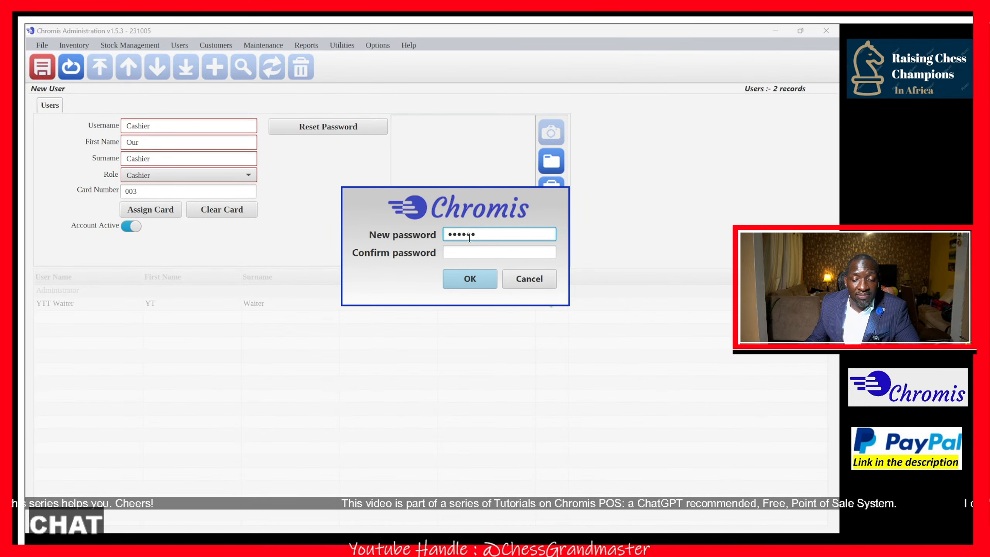
{"action": "left_click", "coordinate": [478, 249]}
{"action": "type", "text": "1234"}
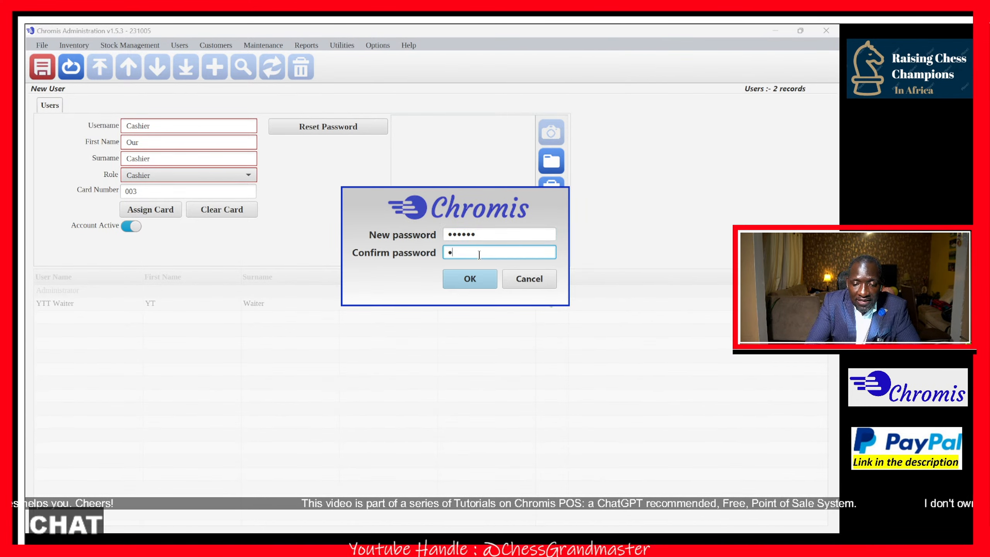
{"action": "type", "text": "56"}
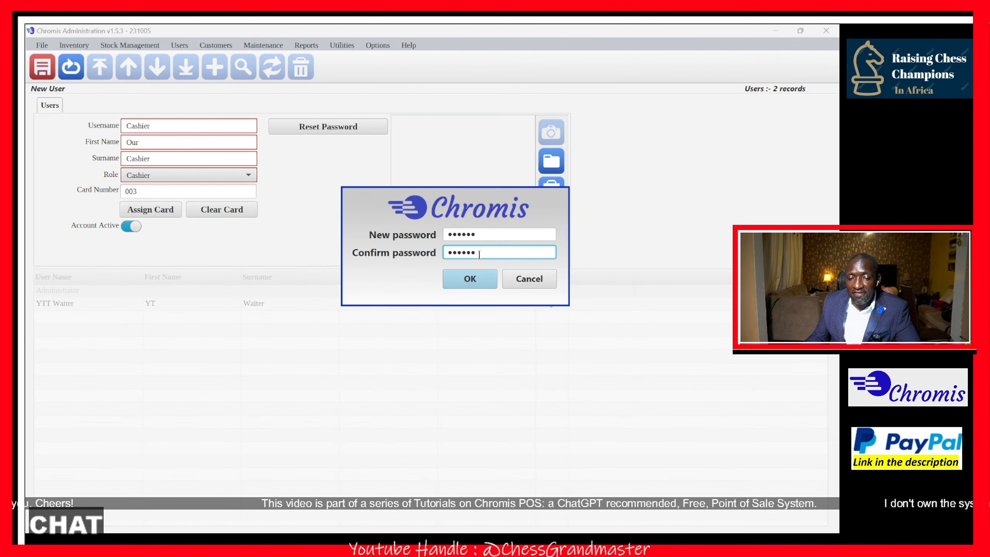
{"action": "left_click", "coordinate": [488, 280]}
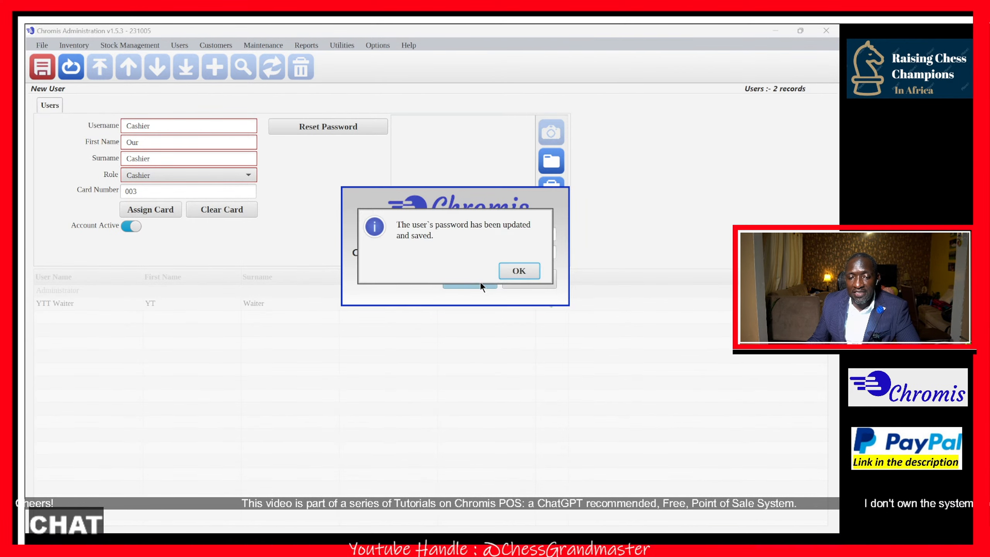
{"action": "left_click", "coordinate": [520, 272]}
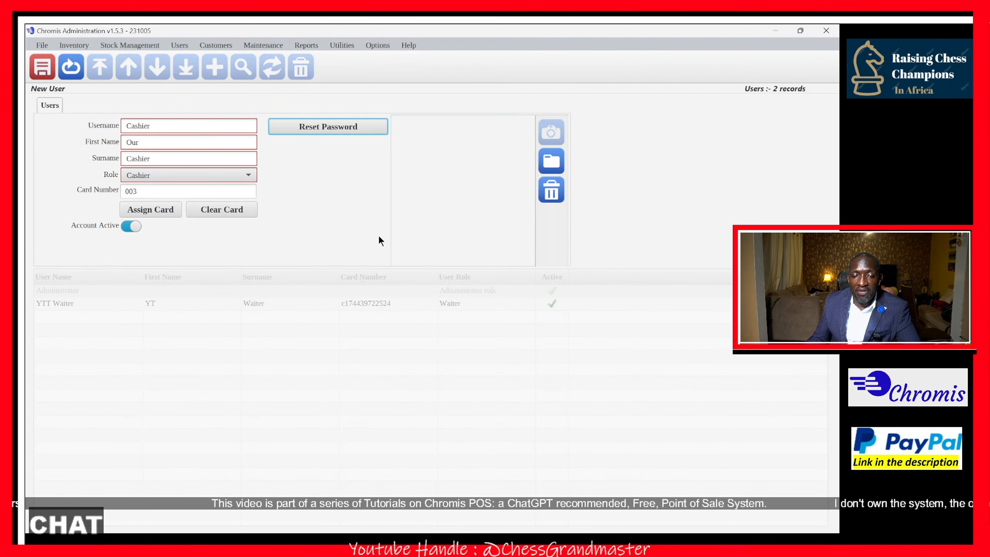
{"action": "left_click", "coordinate": [41, 64]}
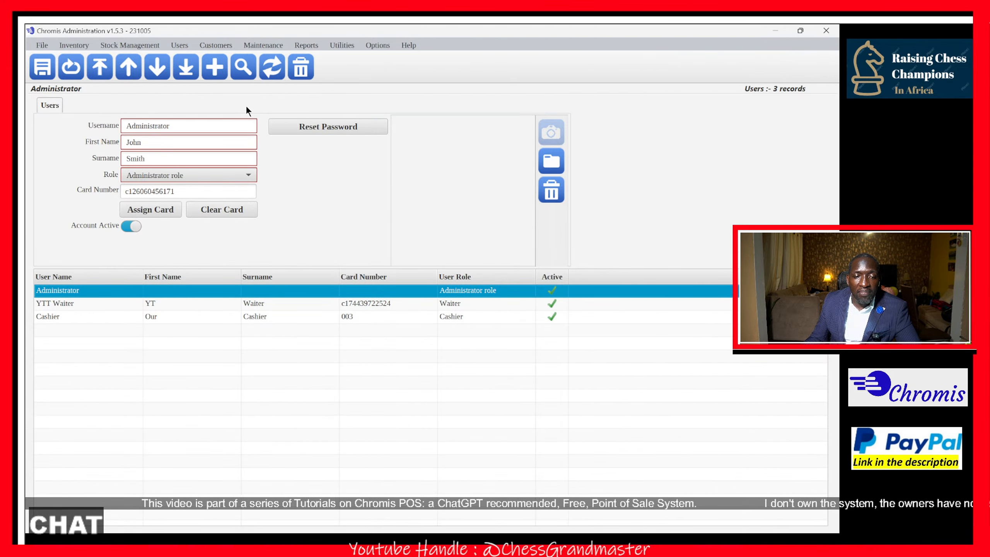
Minimize the administration window, launch Chromis POS from the desktop and log in as Administrator.
{"action": "left_click", "coordinate": [779, 29]}
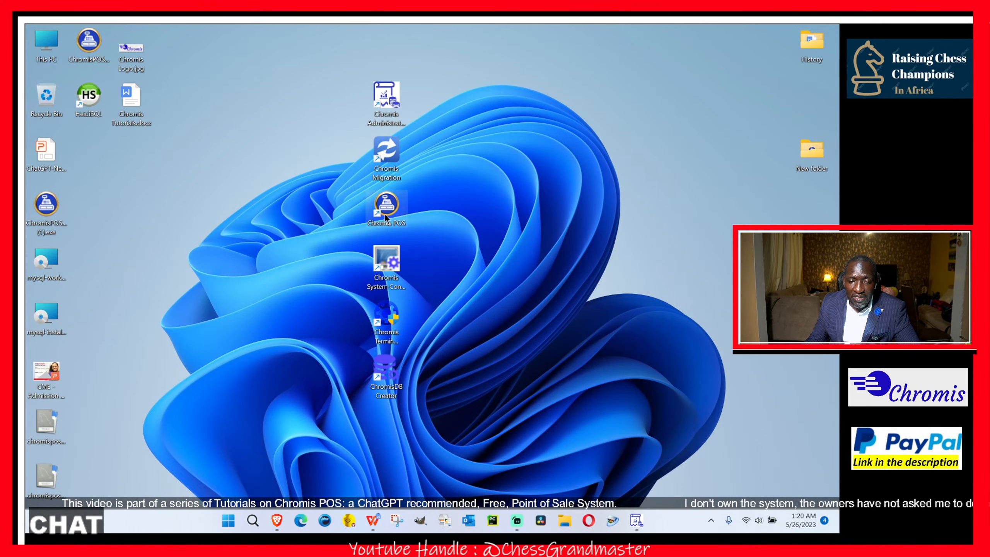
{"action": "double_click", "coordinate": [394, 208]}
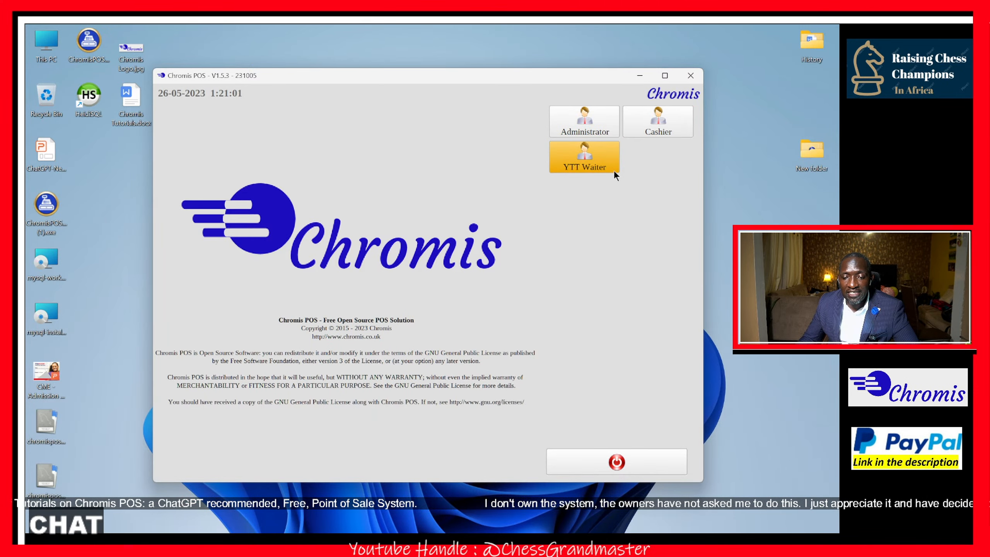
{"action": "left_click", "coordinate": [585, 129]}
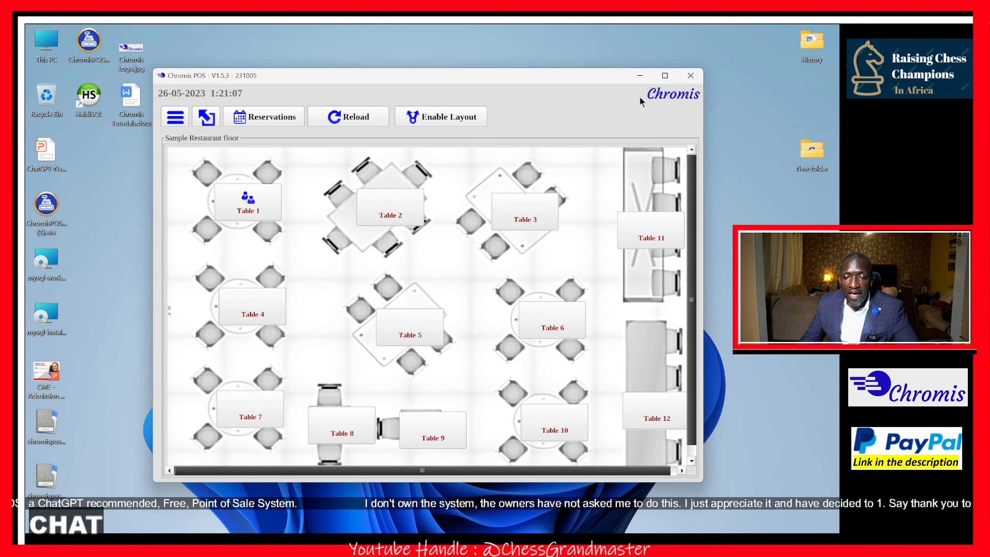
Check the Chromis POS logins by signing in as Cashier, logging off, and signing in as YTT Waiter.
{"action": "left_click", "coordinate": [690, 76]}
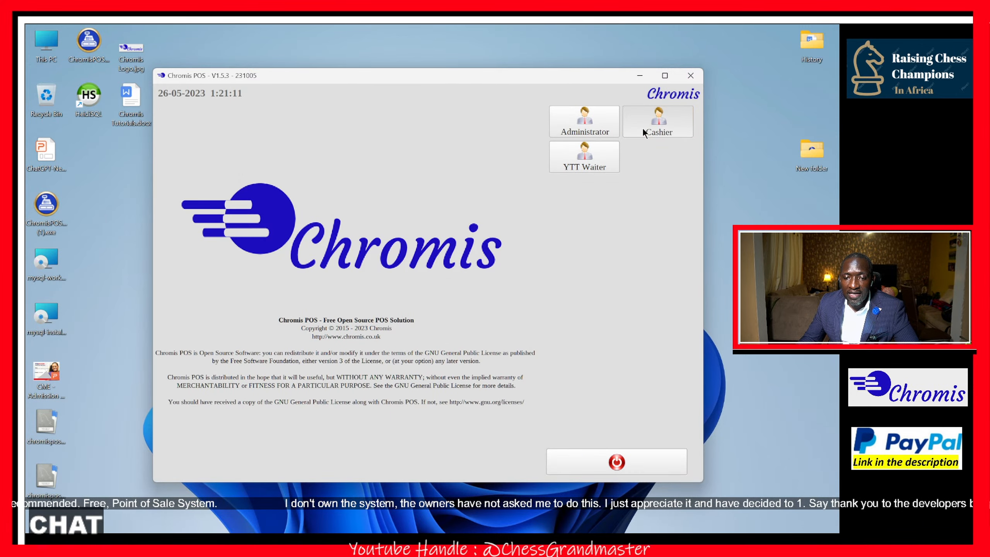
{"action": "left_click", "coordinate": [641, 127]}
{"action": "left_click", "coordinate": [210, 122]}
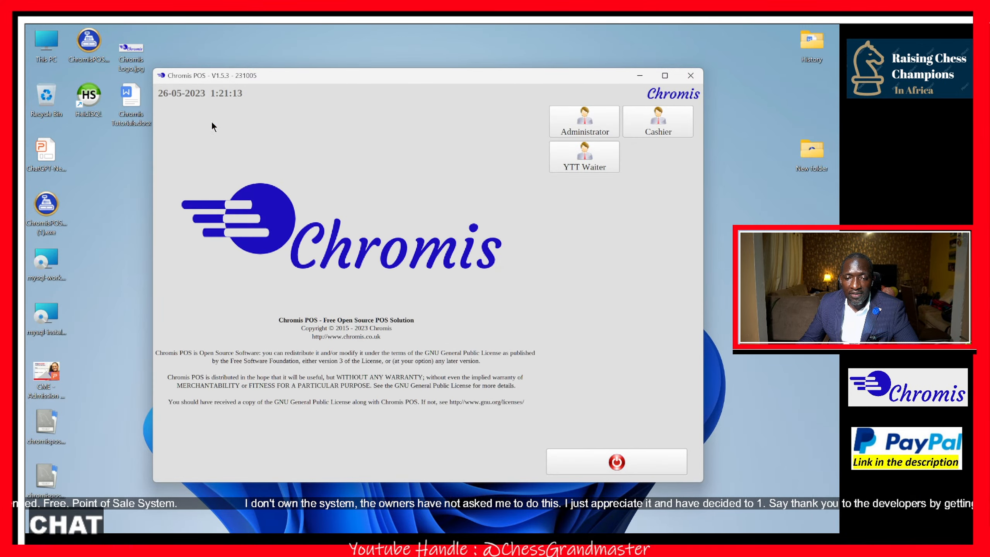
{"action": "left_click", "coordinate": [565, 158]}
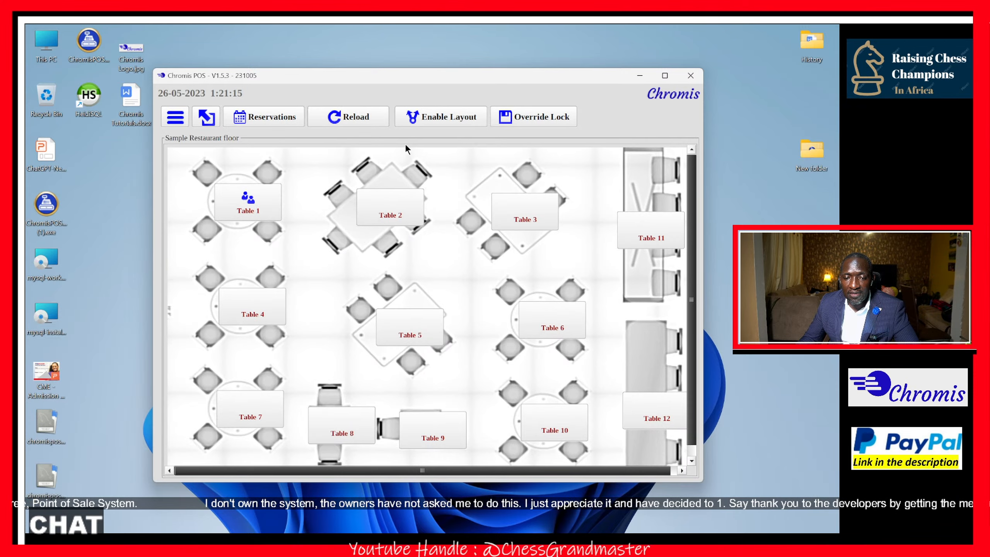
Close Chromis POS, switch back to Chromis Administration and close it as well.
{"action": "left_click", "coordinate": [689, 76]}
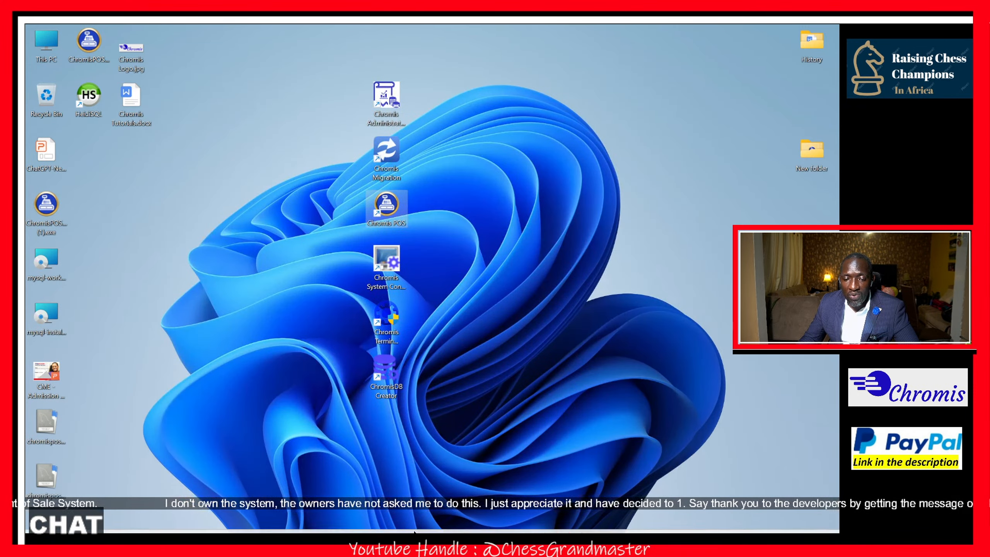
{"action": "left_click", "coordinate": [636, 521]}
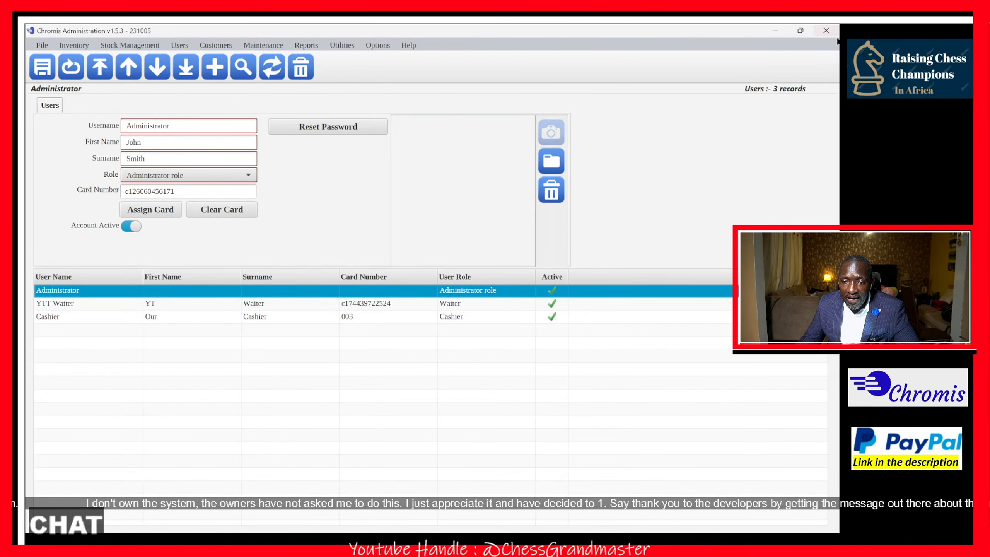
{"action": "left_click", "coordinate": [834, 32]}
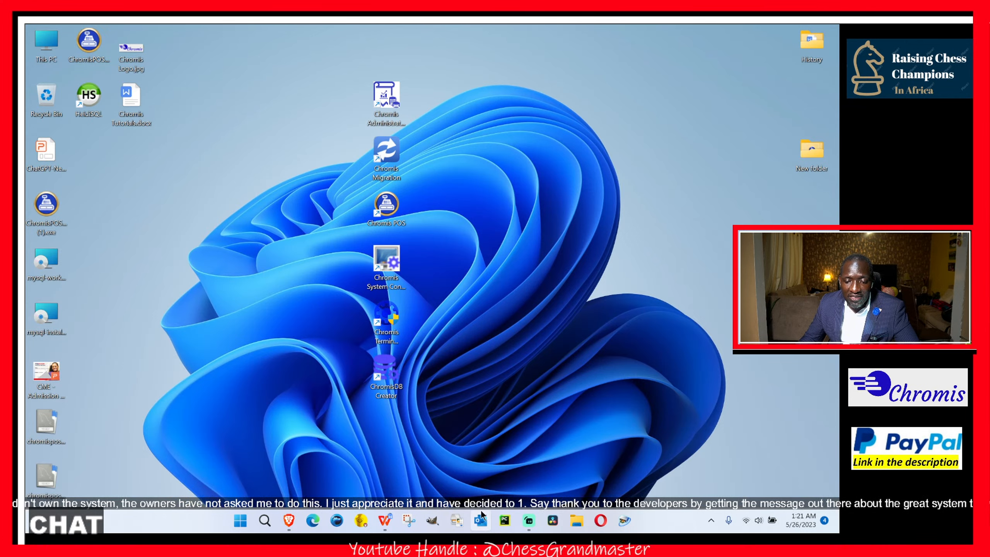
Launch Chromis POS from the desktop, log in as Administrator to look over the restaurant floor, and close it.
{"action": "double_click", "coordinate": [388, 211]}
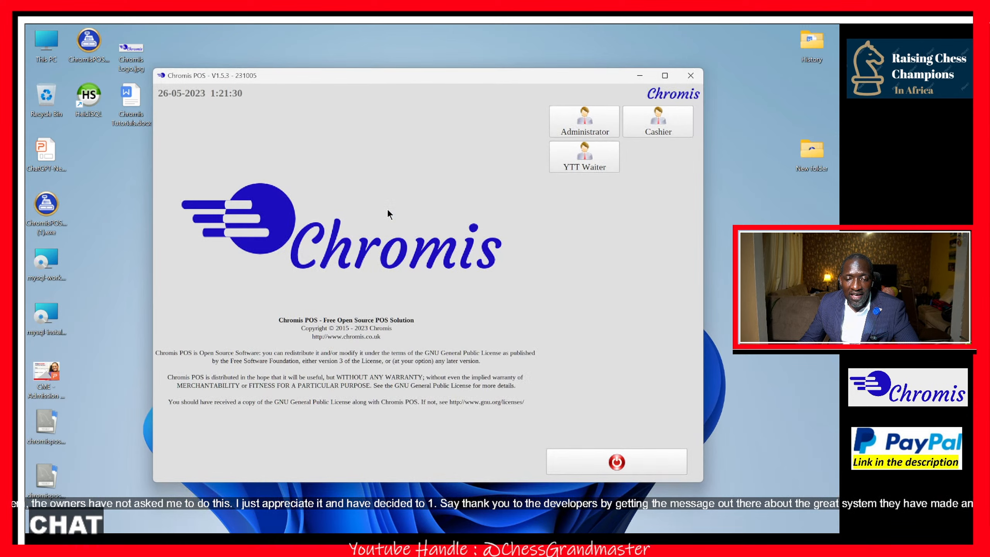
{"action": "left_click", "coordinate": [561, 127]}
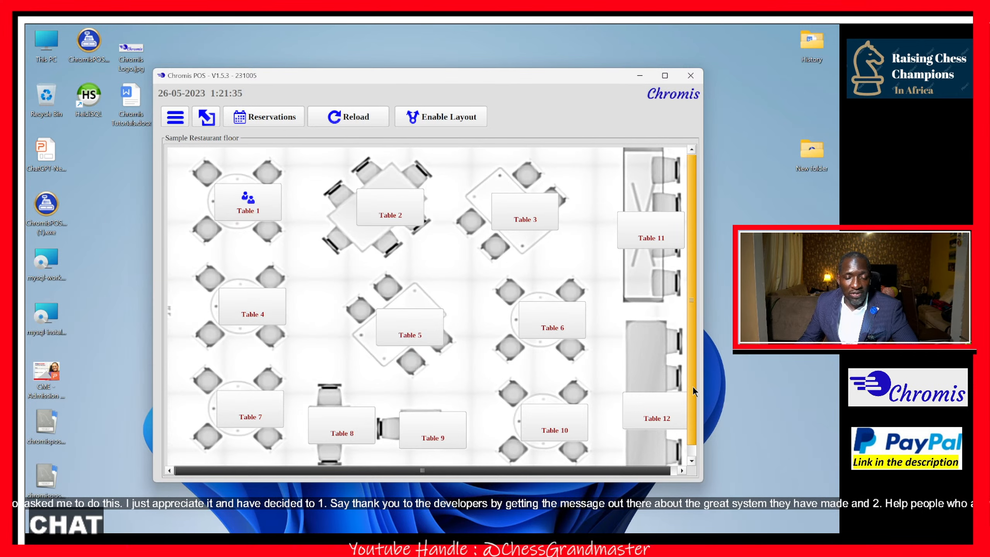
{"action": "scroll", "coordinate": [693, 385], "scroll_direction": "down", "scroll_amount": 1}
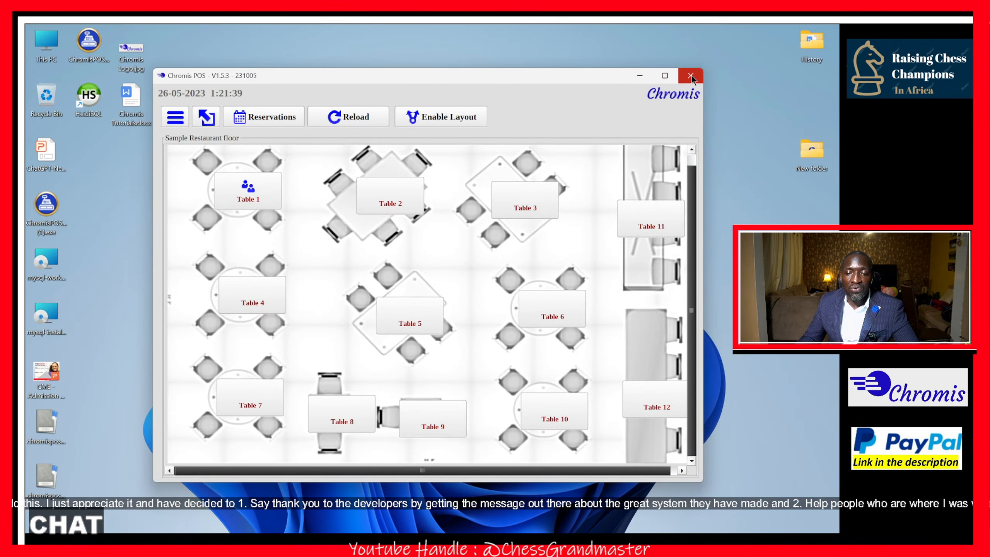
{"action": "left_click", "coordinate": [661, 38]}
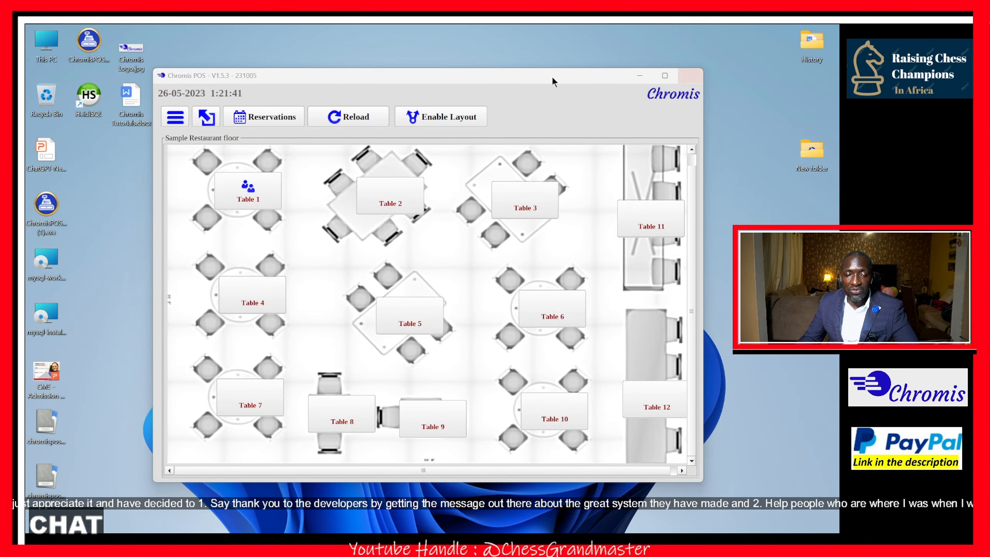
{"action": "left_click", "coordinate": [689, 73]}
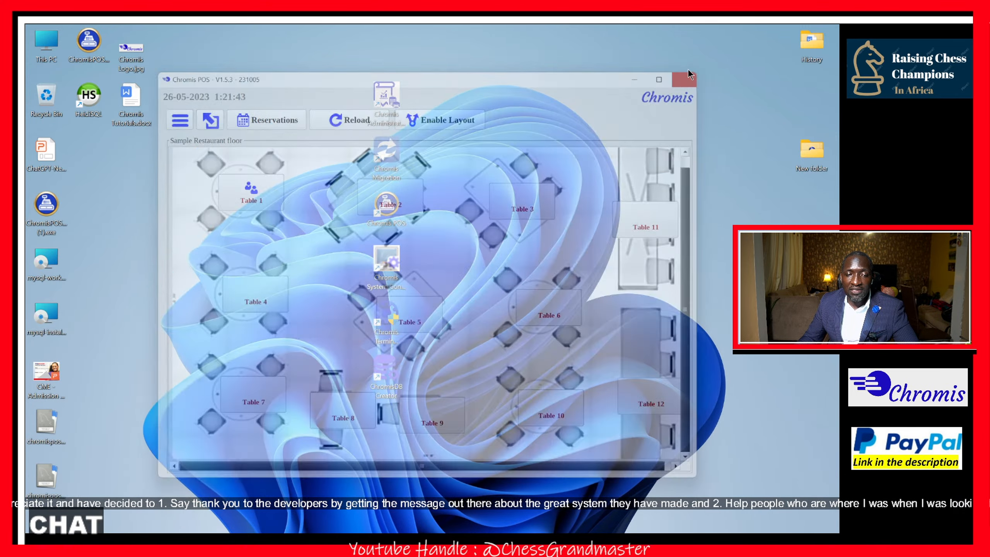
Launch Chromis Administration from the desktop and try to log in as Administrator with the account password.
{"action": "double_click", "coordinate": [387, 98]}
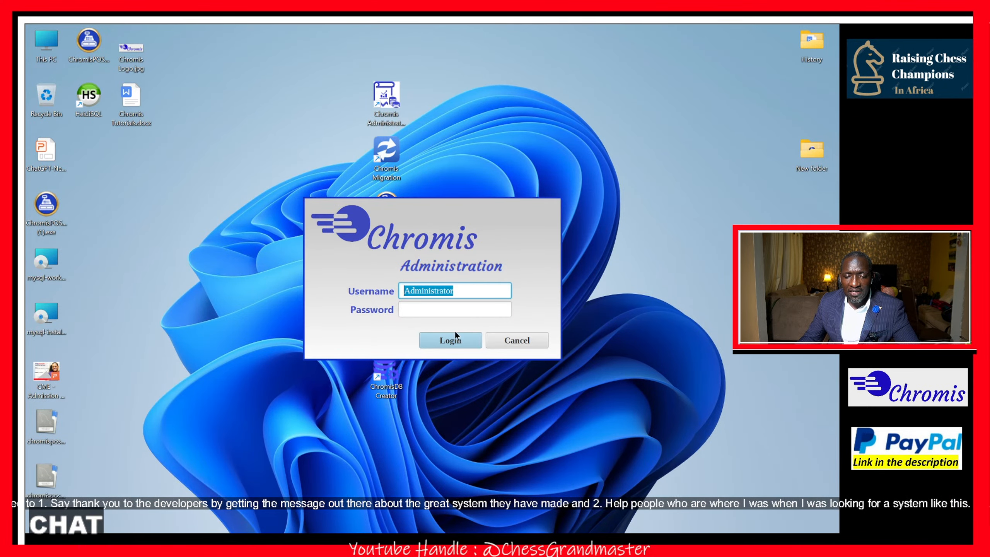
{"action": "left_click", "coordinate": [450, 311]}
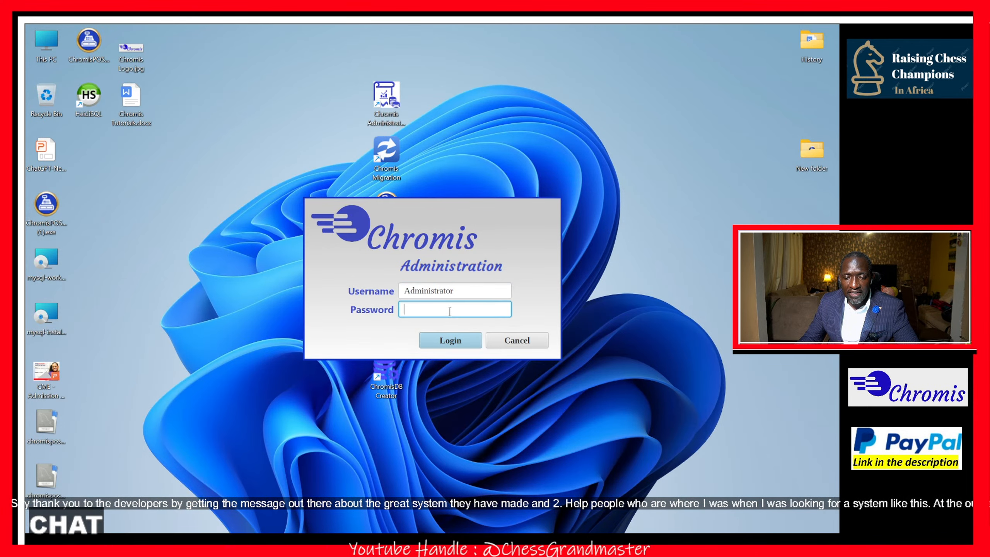
{"action": "type", "text": "••••••"}
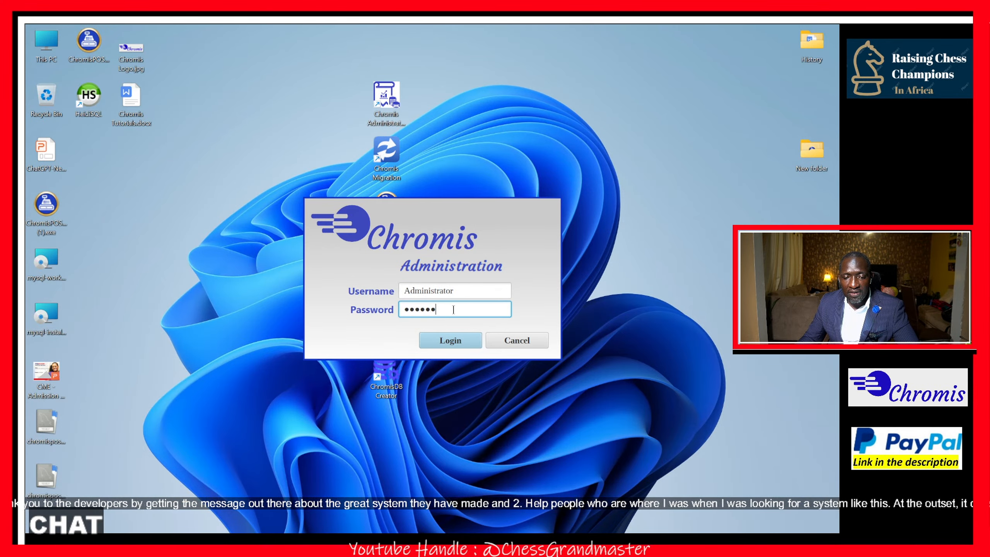
{"action": "left_click", "coordinate": [455, 341]}
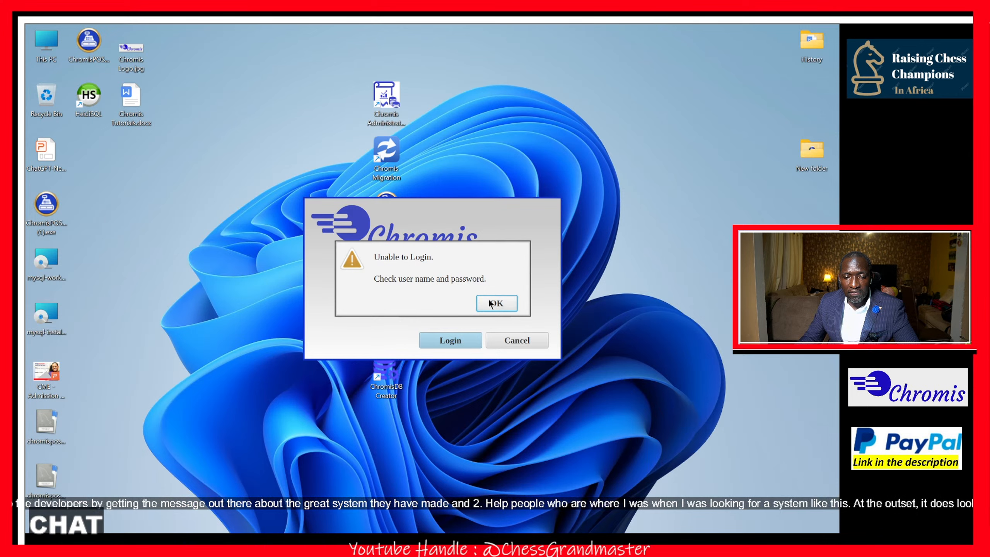
{"action": "left_click", "coordinate": [489, 303]}
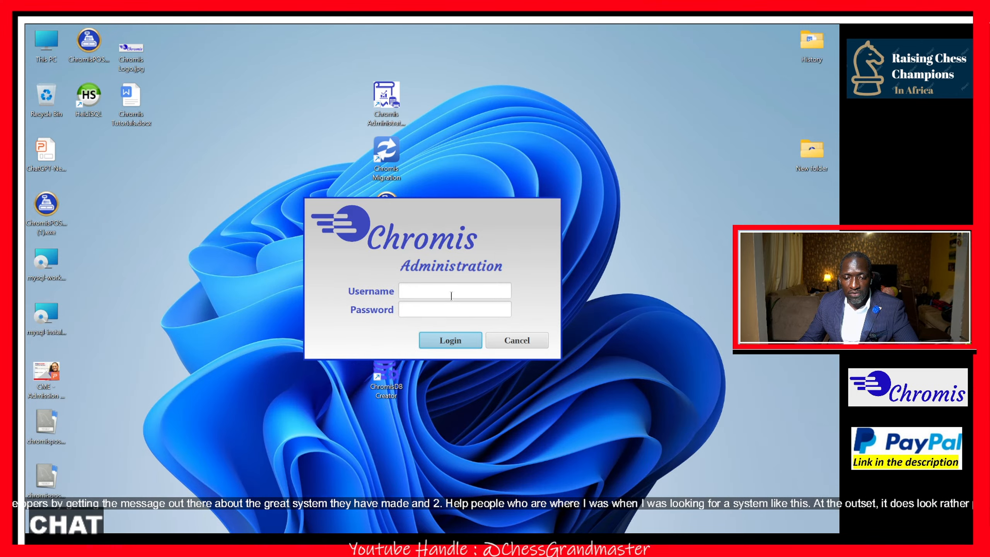
Retry the administration login by re-entering the username Administrator and the account password.
{"action": "left_click", "coordinate": [451, 296]}
{"action": "type", "text": "Administrator"}
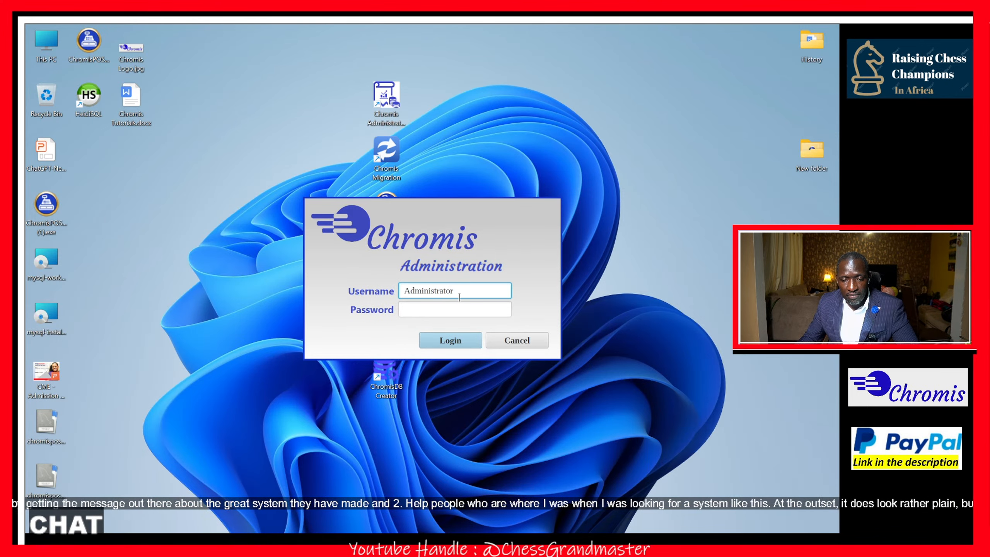
{"action": "left_click", "coordinate": [452, 308]}
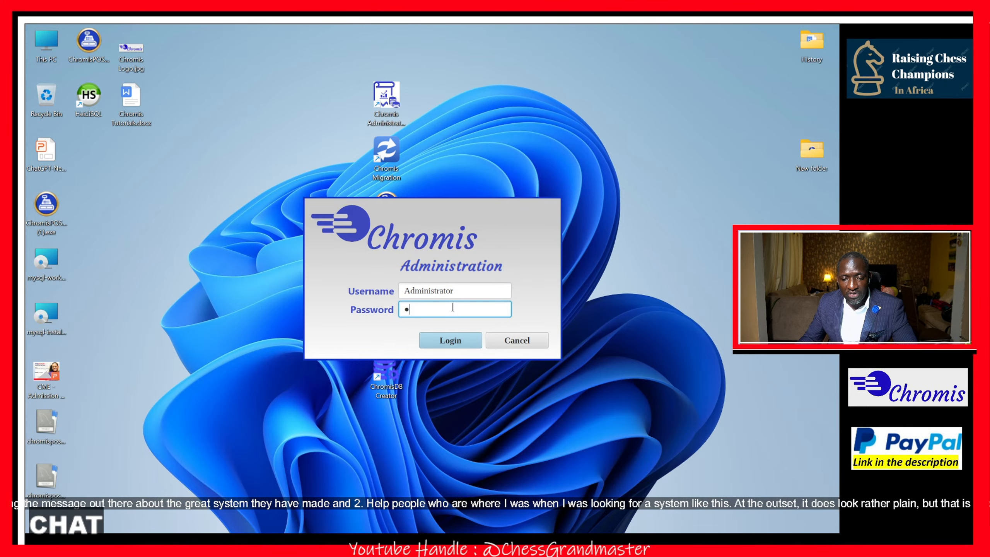
{"action": "type", "text": "••••••"}
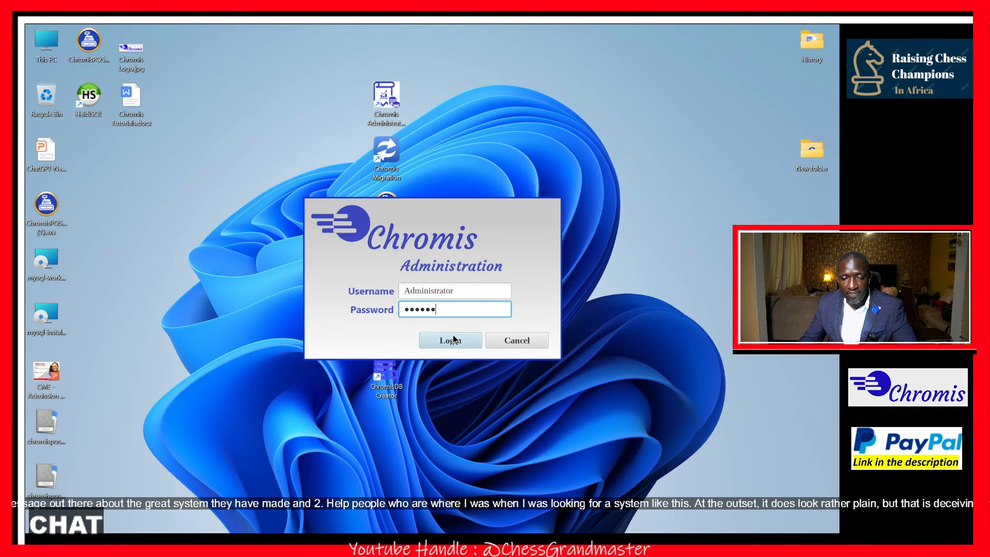
{"action": "left_click", "coordinate": [453, 338]}
{"action": "left_click", "coordinate": [483, 304]}
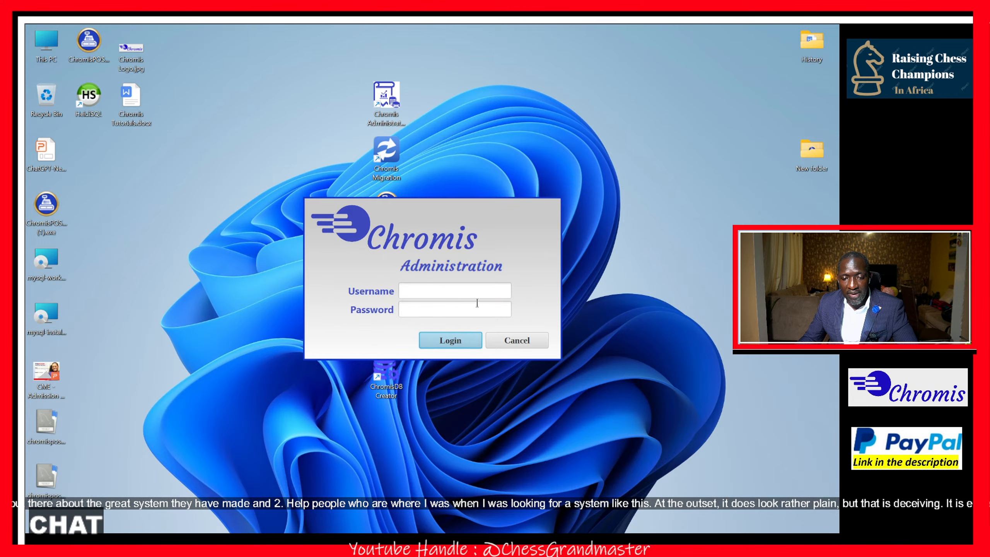
Try a third administration login with the username Administrator and the account password.
{"action": "left_click", "coordinate": [447, 291]}
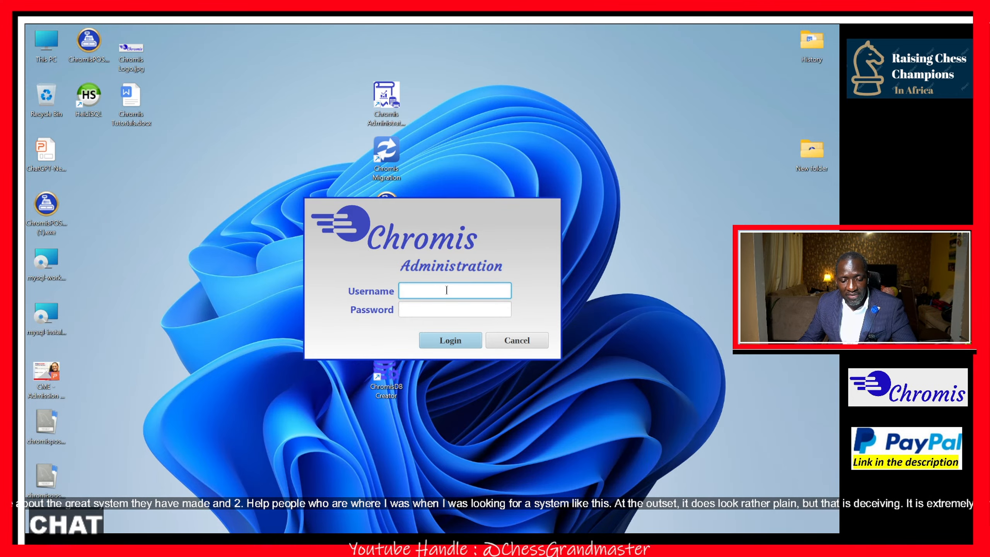
{"action": "type", "text": "Administrator"}
{"action": "left_click", "coordinate": [443, 309]}
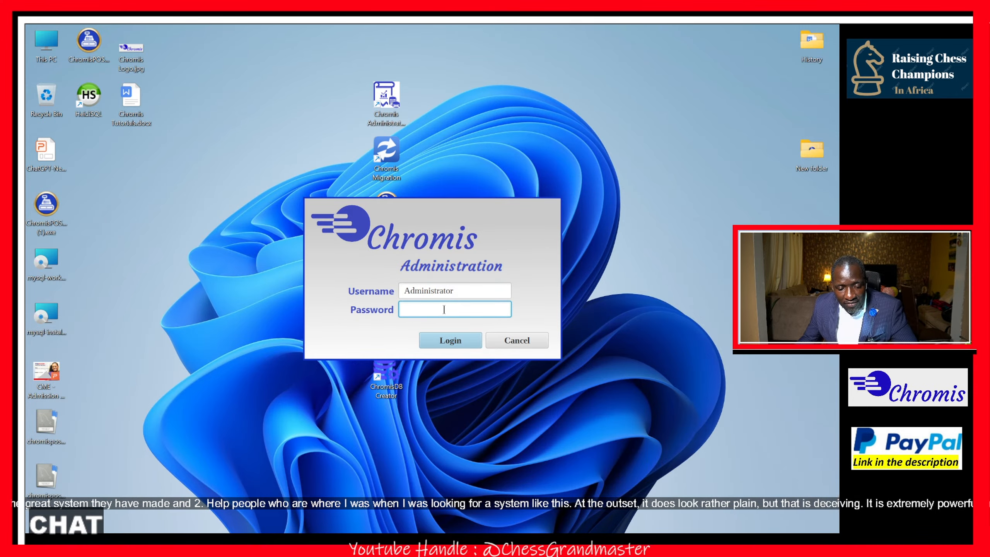
{"action": "type", "text": "•••••••"}
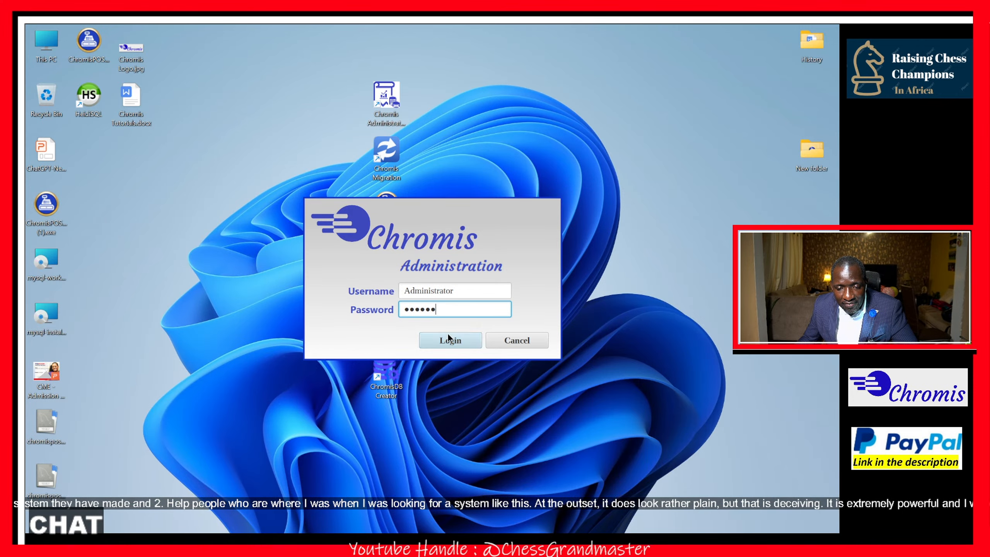
{"action": "left_click", "coordinate": [450, 340]}
{"action": "left_click", "coordinate": [488, 304]}
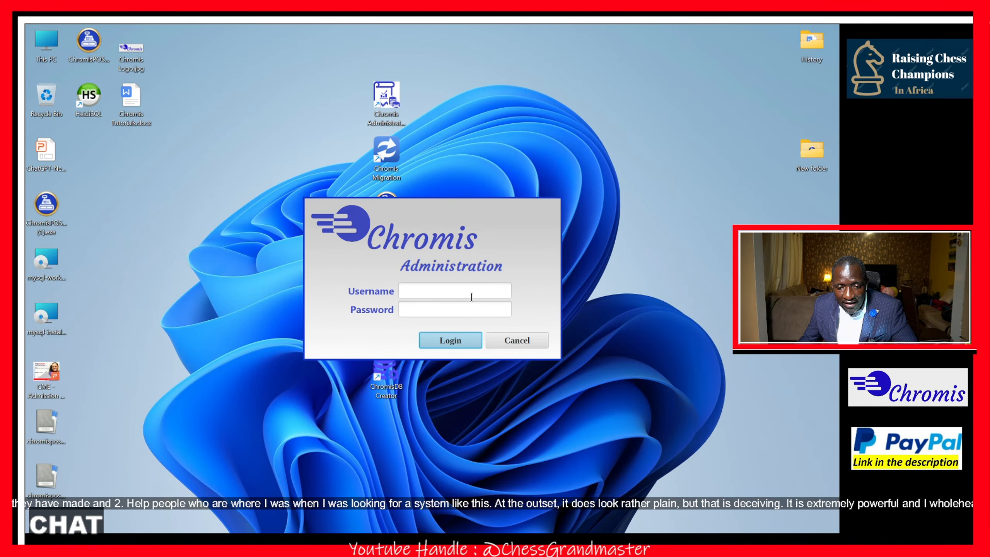
Try to log in to Chromis Administration with the username Waiter and an account password.
{"action": "left_click", "coordinate": [462, 293]}
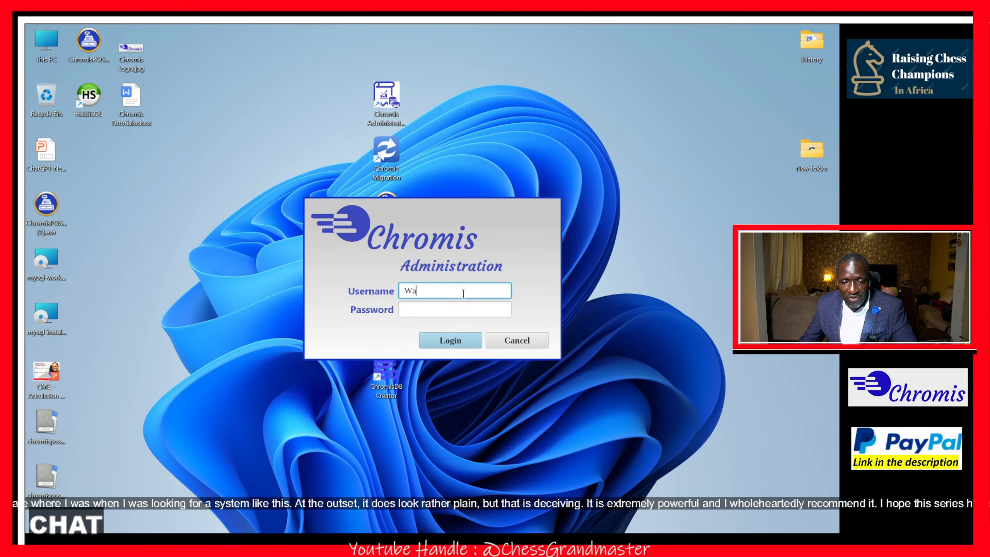
{"action": "type", "text": "gter"}
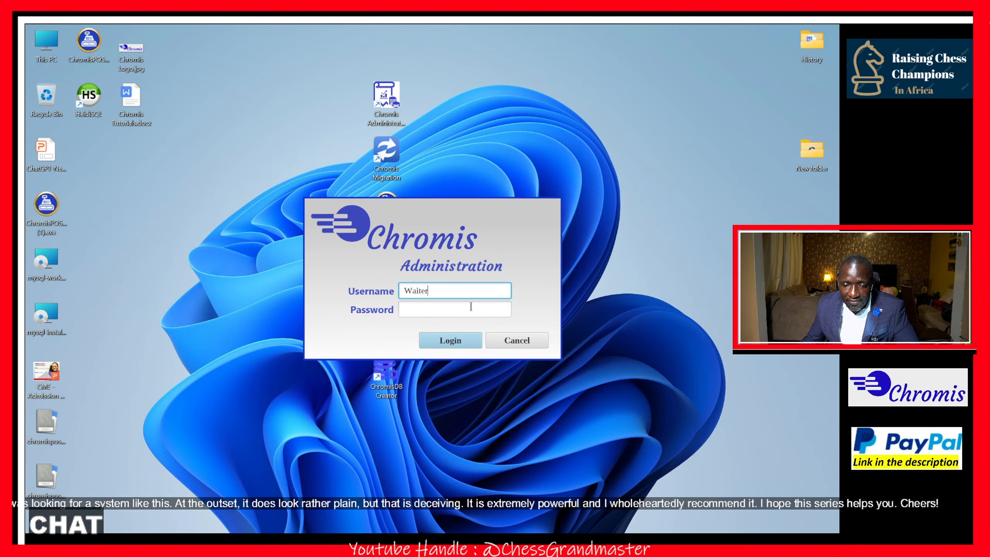
{"action": "left_click", "coordinate": [471, 307]}
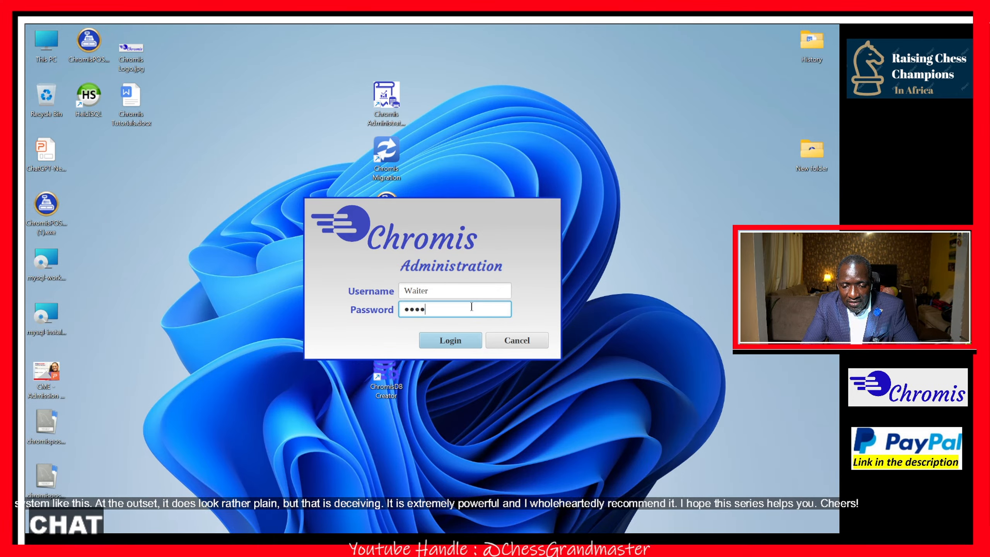
{"action": "key", "text": "Return"}
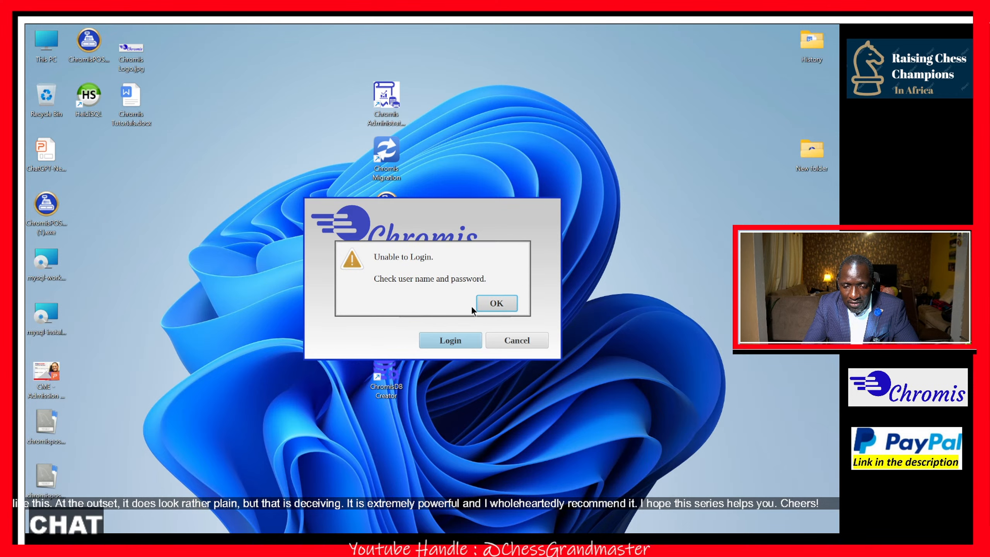
{"action": "key", "text": "Return"}
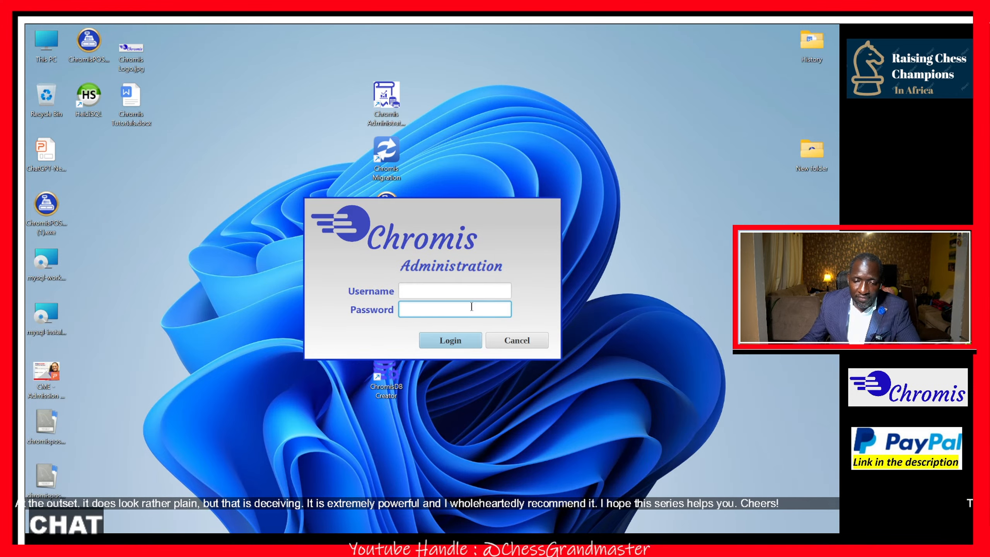
Try the administration login again with the lowercase username waiter and an account password.
{"action": "left_click", "coordinate": [465, 295]}
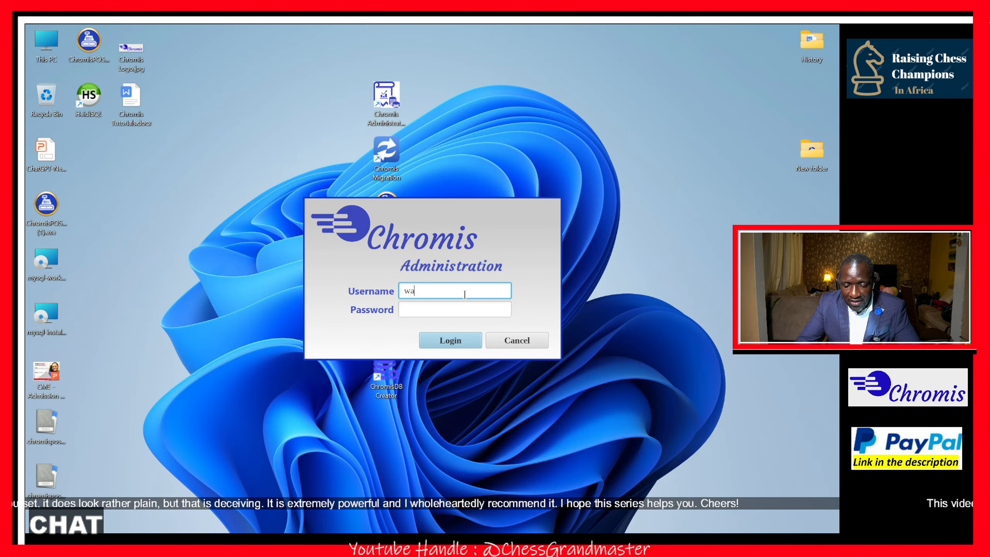
{"action": "left_click", "coordinate": [415, 307]}
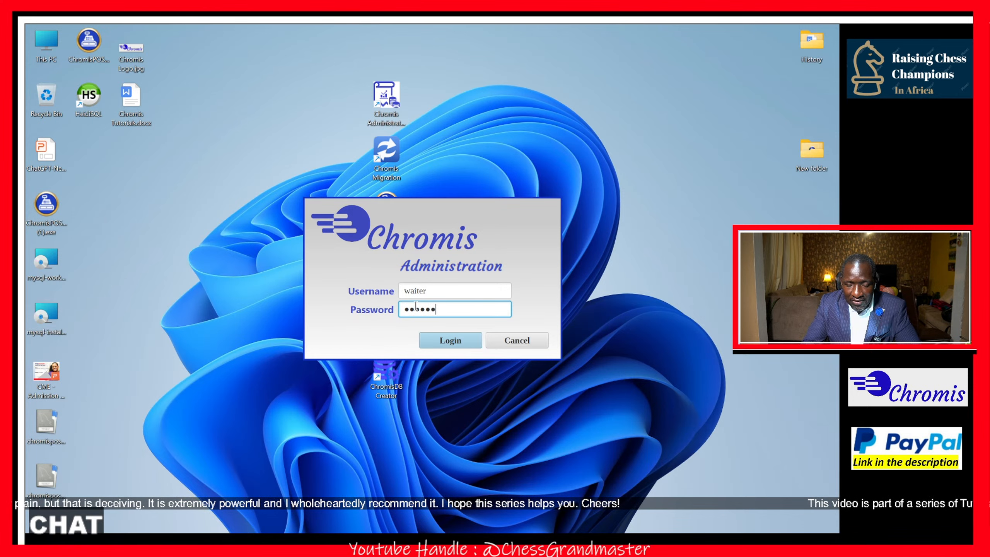
{"action": "left_click", "coordinate": [431, 338]}
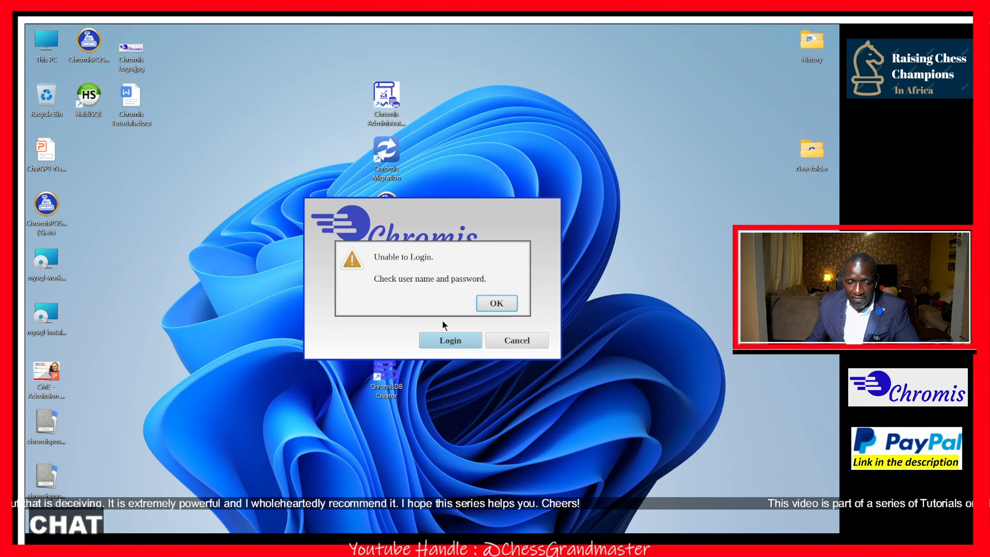
{"action": "left_click", "coordinate": [492, 303]}
Log in to Chromis Administration with the username Administrator.
{"action": "left_click", "coordinate": [452, 289]}
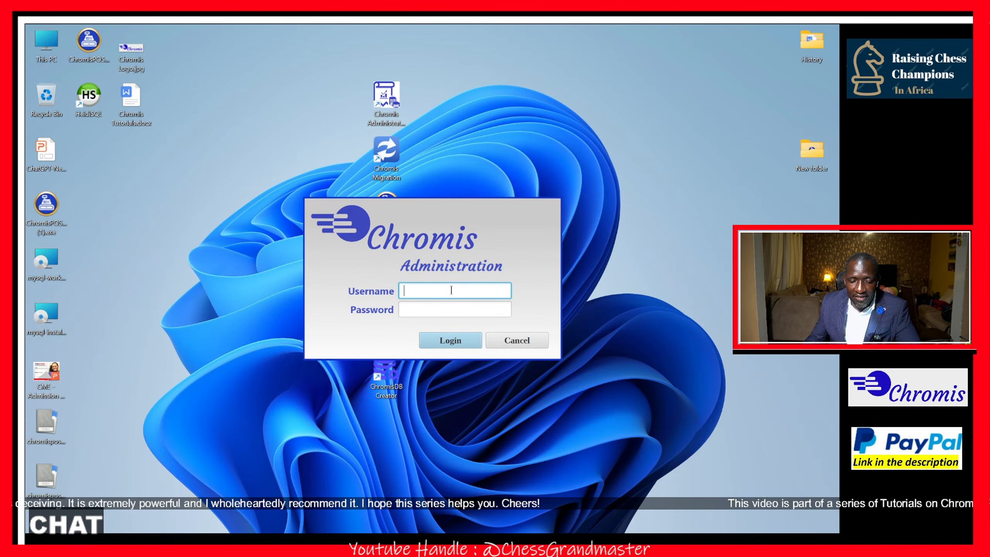
{"action": "type", "text": "Admi"}
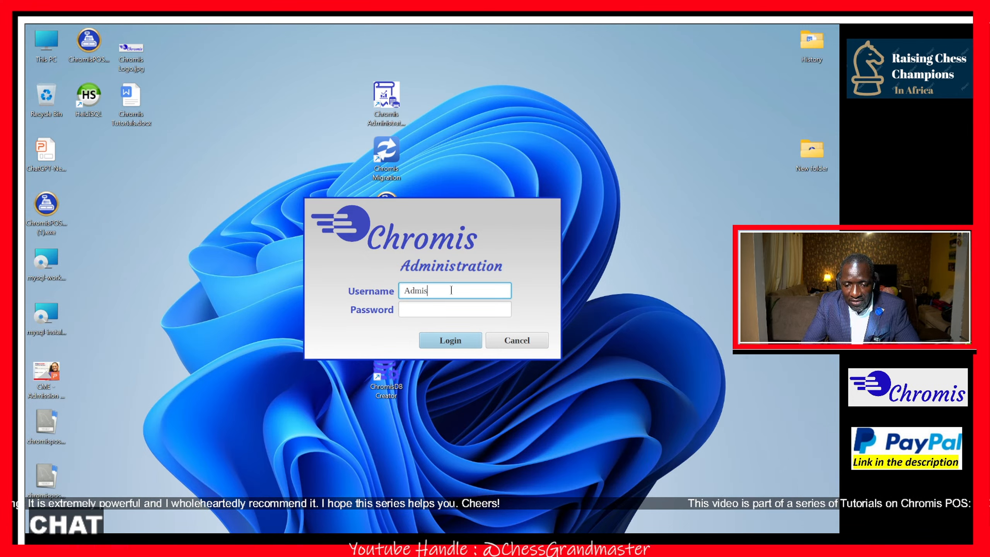
{"action": "type", "text": "nistrato"}
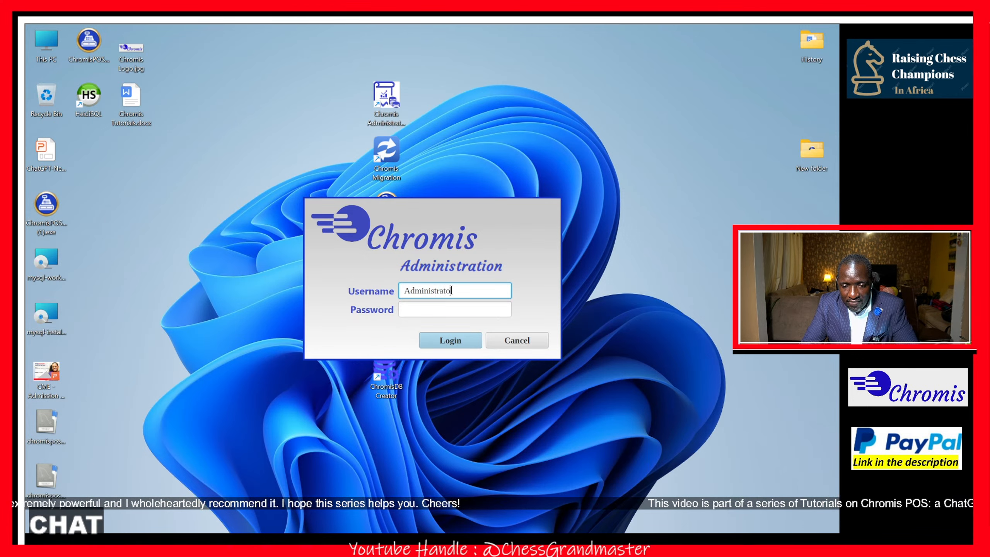
{"action": "type", "text": "r"}
{"action": "left_click", "coordinate": [417, 310]}
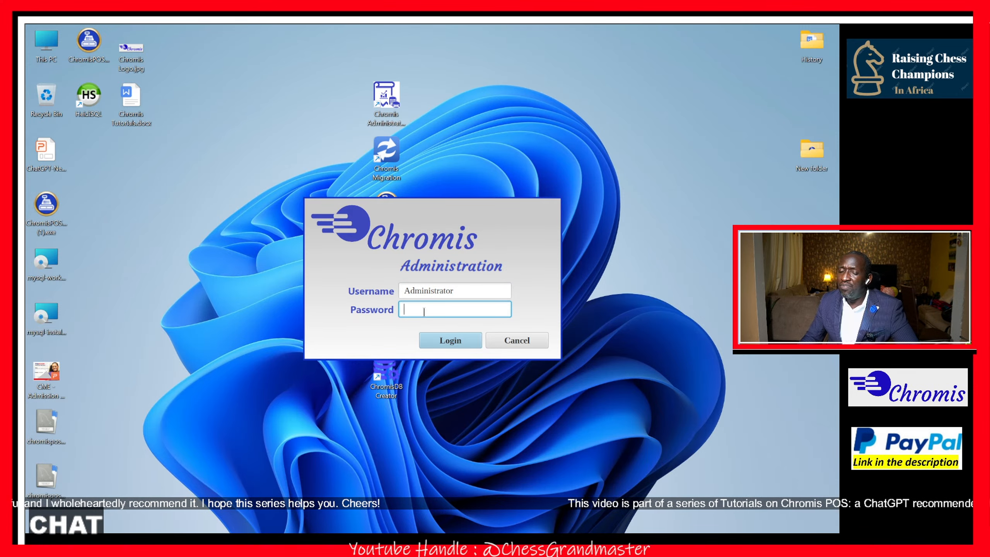
{"action": "left_click", "coordinate": [449, 338]}
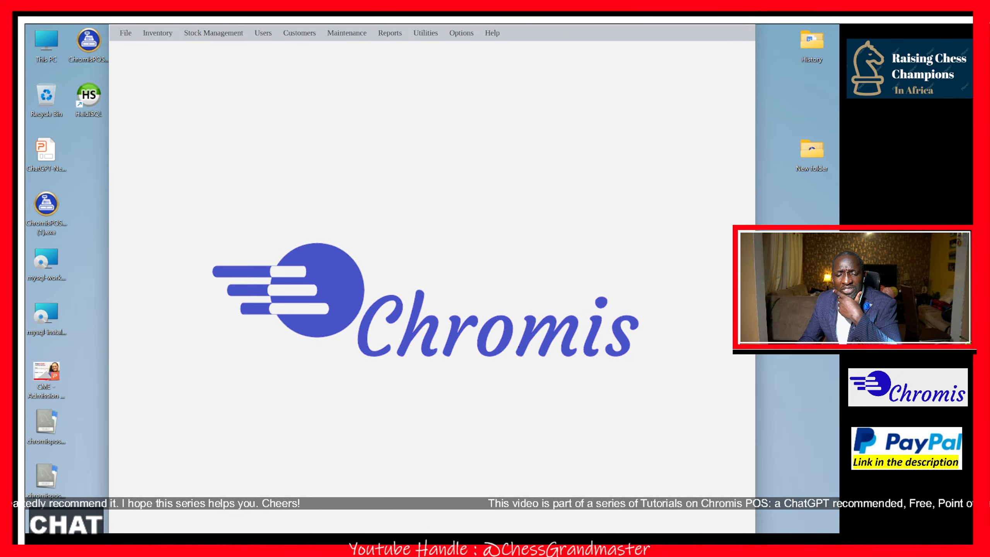
Open the user roles management page and maximize the administration window.
{"action": "left_click", "coordinate": [264, 30]}
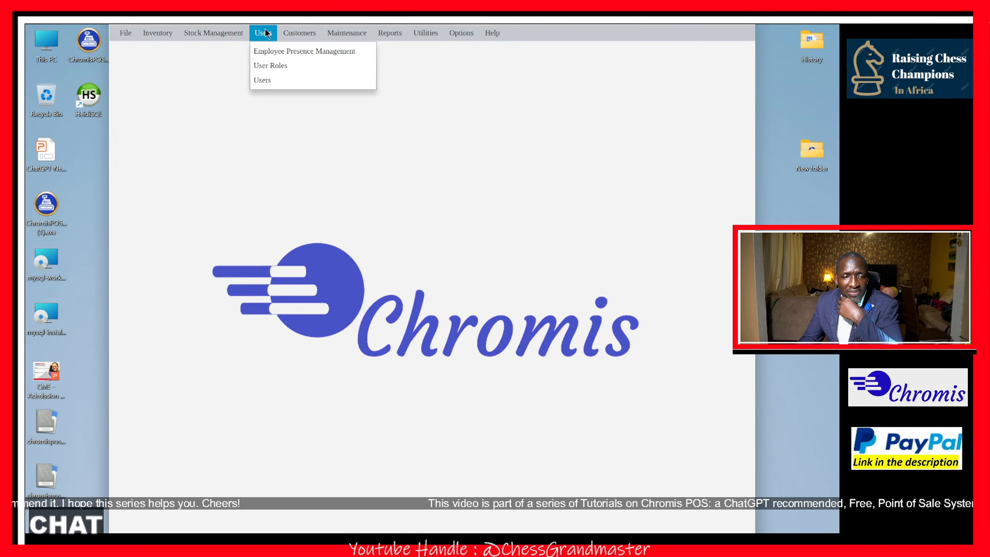
{"action": "left_click", "coordinate": [266, 65]}
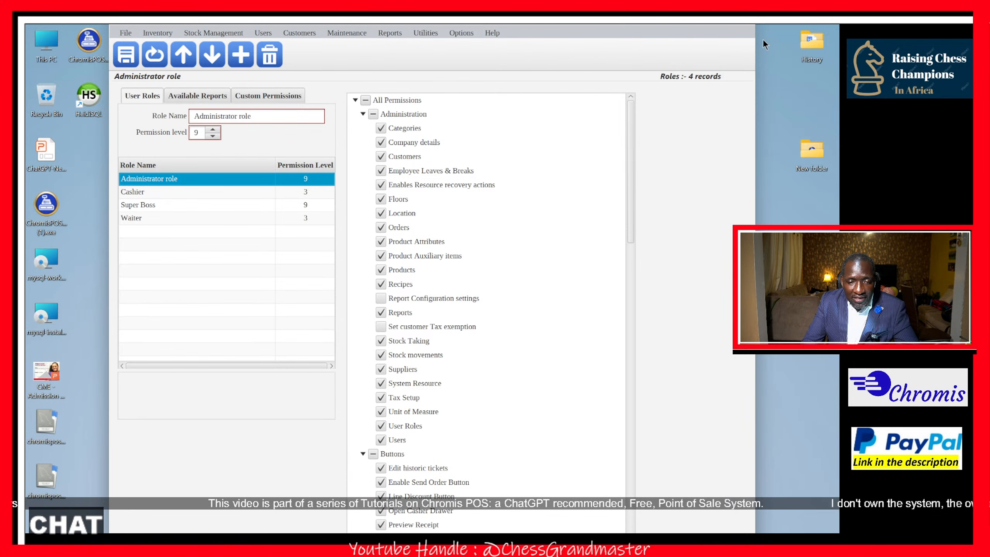
{"action": "key", "text": "super+Up"}
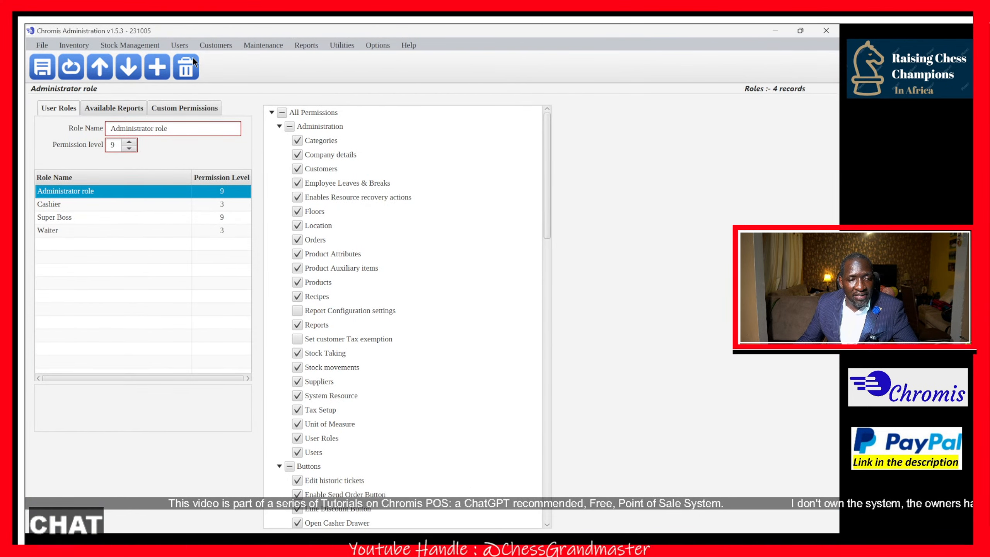
Open the reports page to check which reports the current user can access.
{"action": "left_click", "coordinate": [188, 40]}
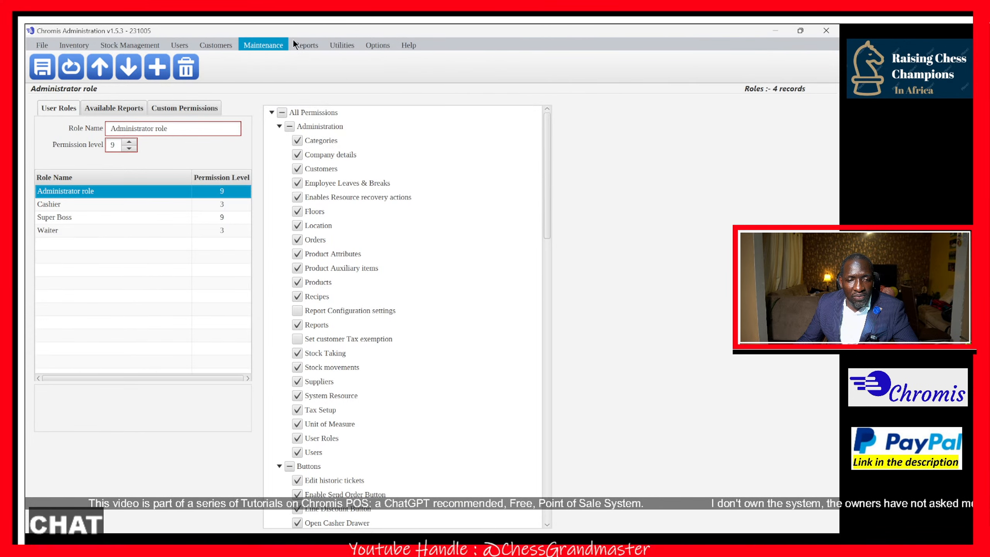
{"action": "mouse_move", "coordinate": [137, 50]}
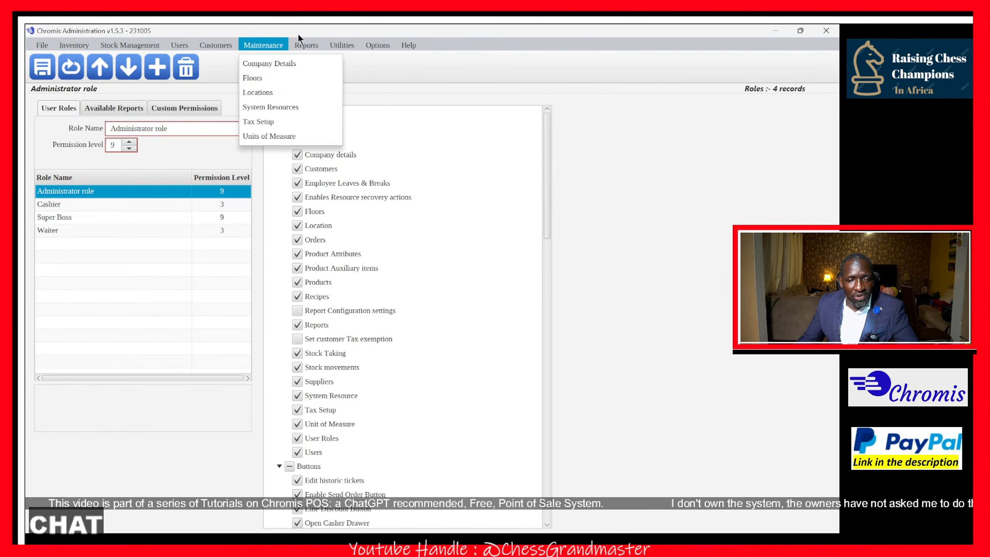
{"action": "mouse_move", "coordinate": [301, 42]}
{"action": "left_click", "coordinate": [304, 63]}
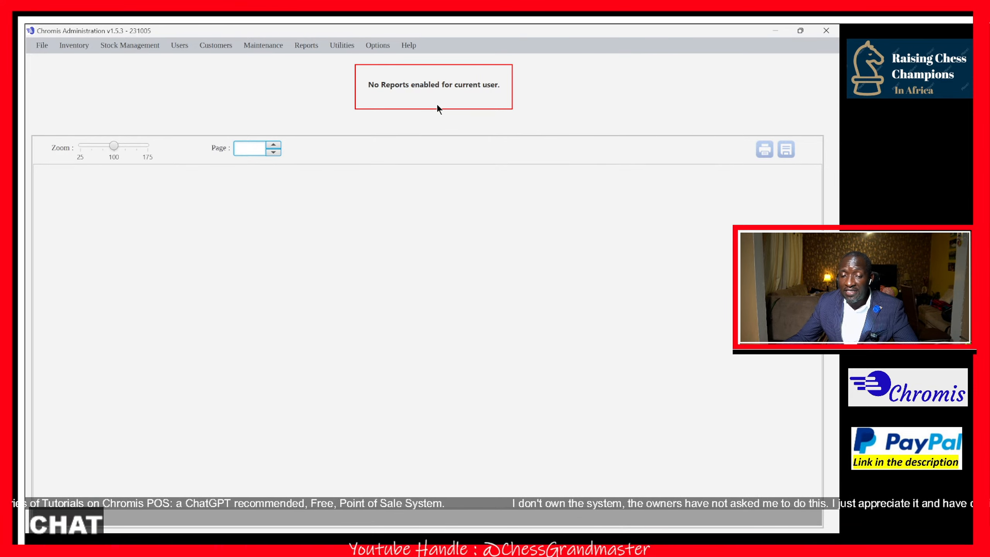
Open the users list, return to the user roles, and examine the reports available to the Administrator role.
{"action": "left_click", "coordinate": [180, 48]}
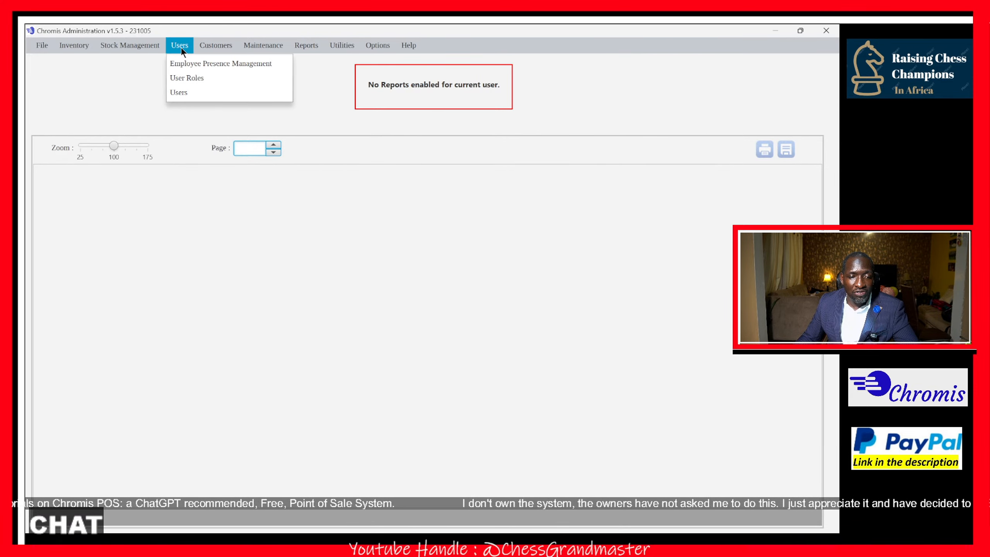
{"action": "left_click", "coordinate": [186, 92]}
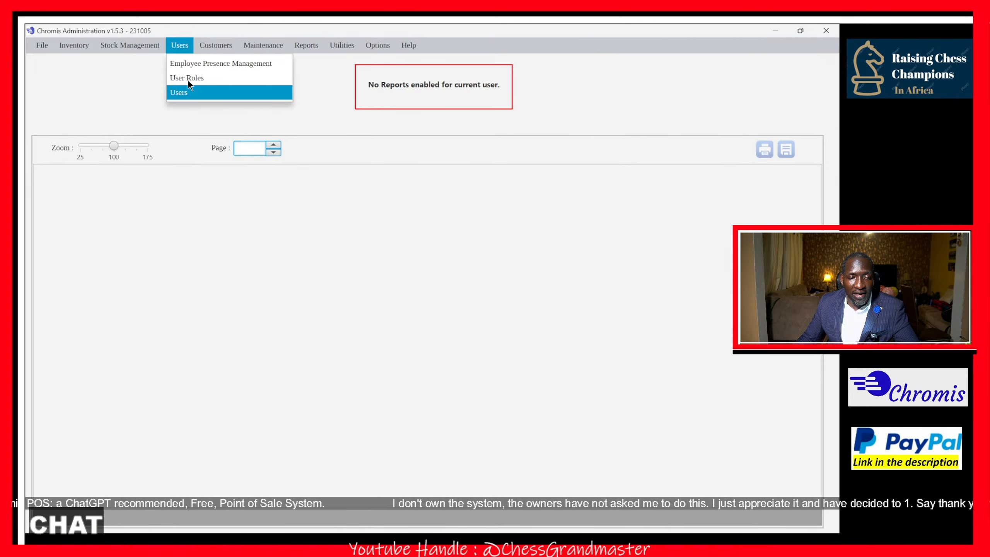
{"action": "left_click", "coordinate": [181, 44]}
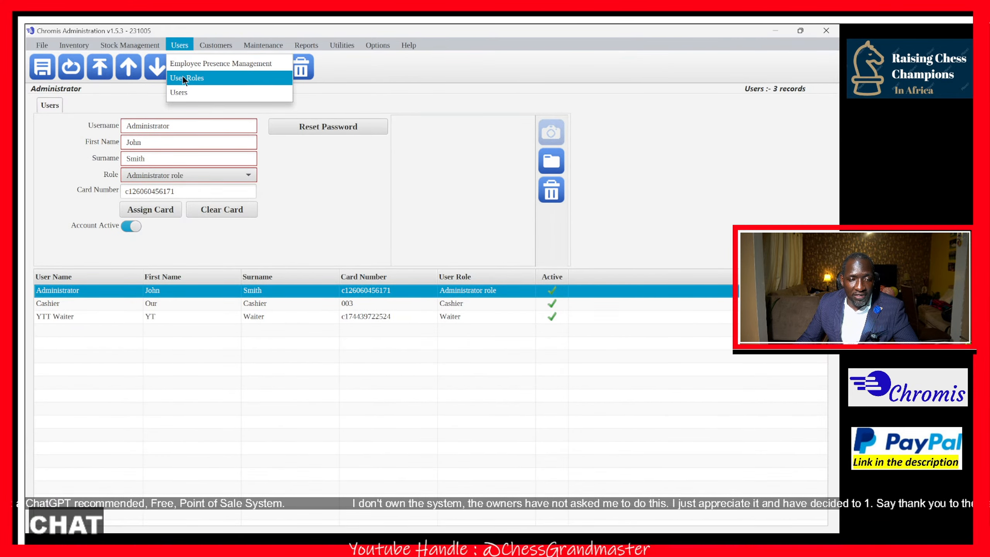
{"action": "left_click", "coordinate": [182, 76]}
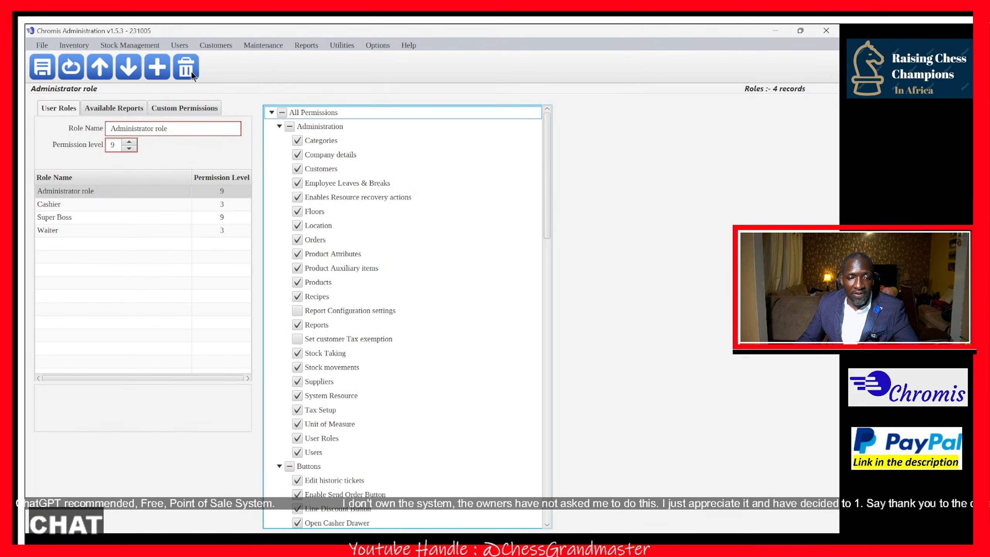
{"action": "left_click", "coordinate": [113, 109]}
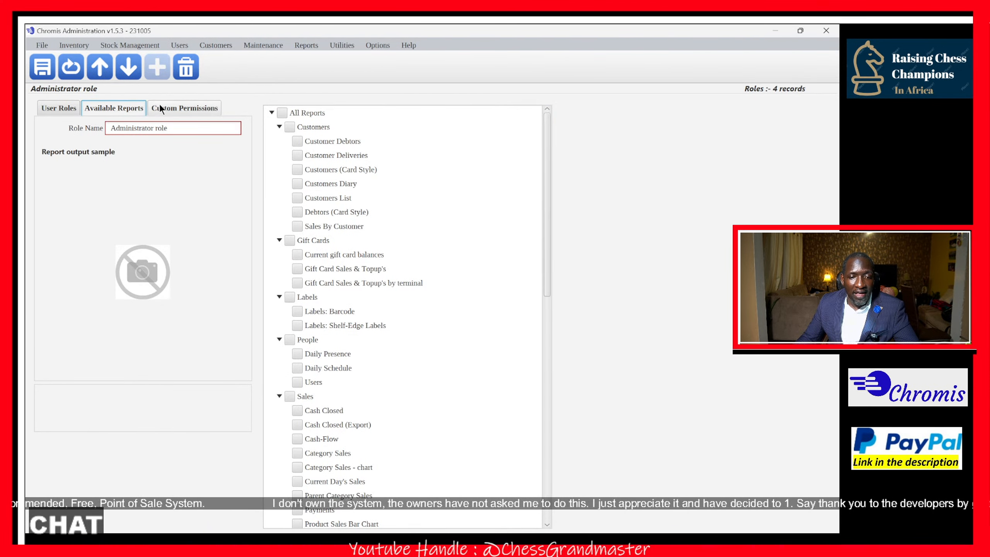
{"action": "mouse_move", "coordinate": [546, 169]}
{"action": "left_mouse_down"}
{"action": "mouse_move", "coordinate": [536, 420]}
{"action": "mouse_move", "coordinate": [544, 152]}
{"action": "left_mouse_up"}
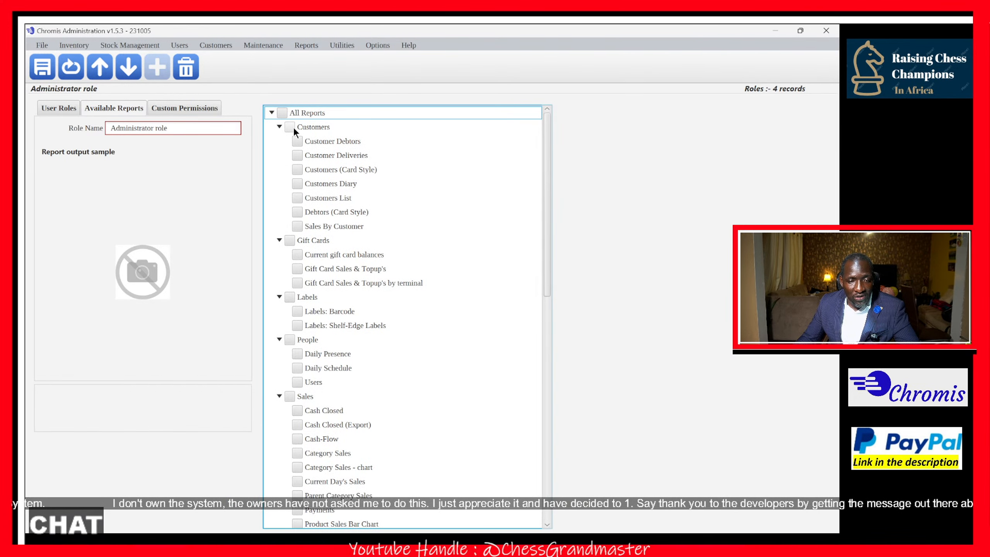